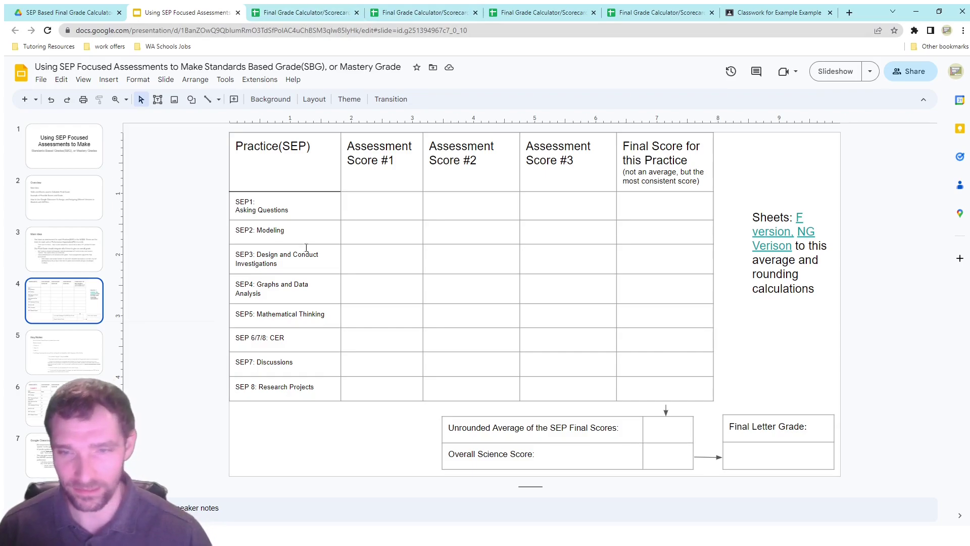
# Step: Review the Key/Notes slide, and examine the SEP1 cells for Assessment Scores #1 to #3 on the score table slide
pyautogui.click(62, 349)
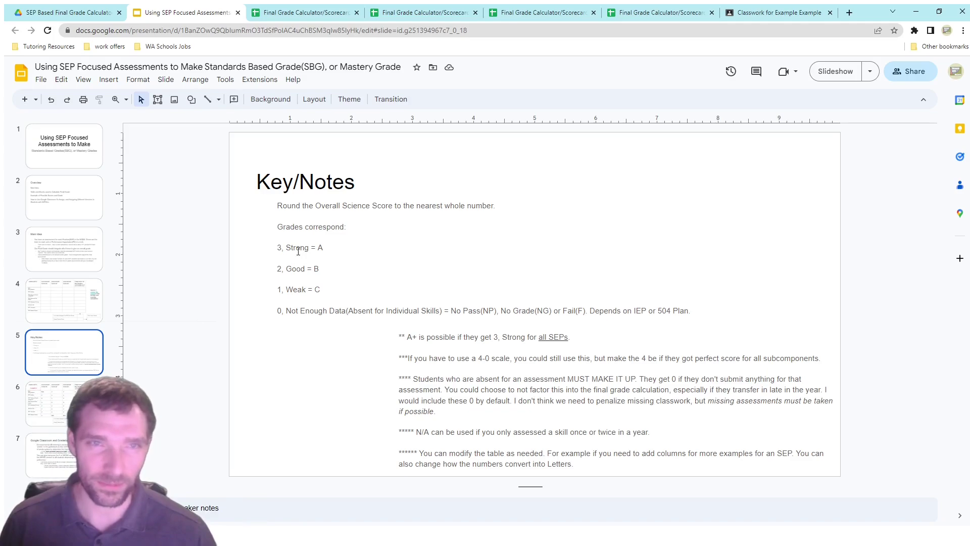
pyautogui.click(67, 303)
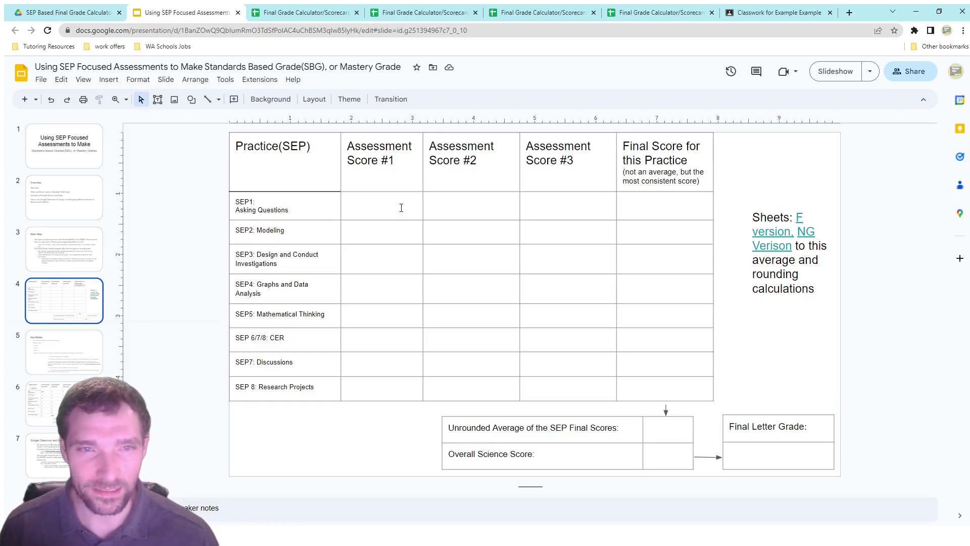
pyautogui.click(372, 202)
pyautogui.click(461, 203)
pyautogui.click(576, 202)
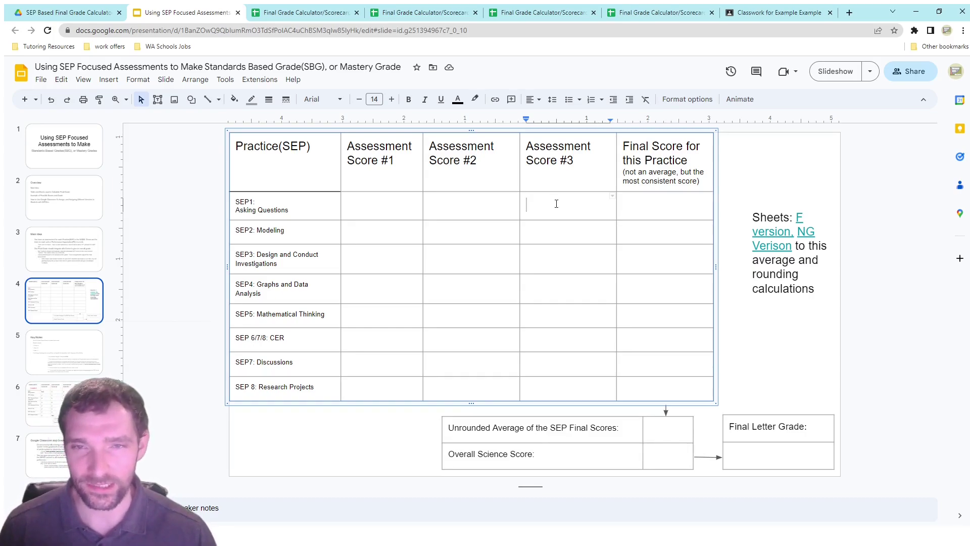
# Step: In the F version of the Final Grade Calculator sheet, insert a column before Assessment Score #2 and inspect the unrounded average's formula
pyautogui.click(303, 13)
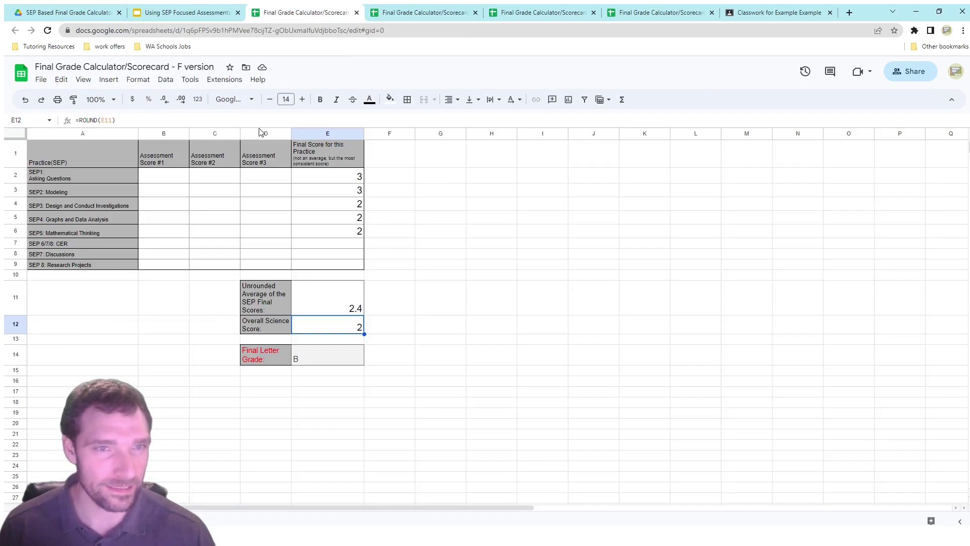
pyautogui.click(211, 146)
pyautogui.rightClick(210, 147)
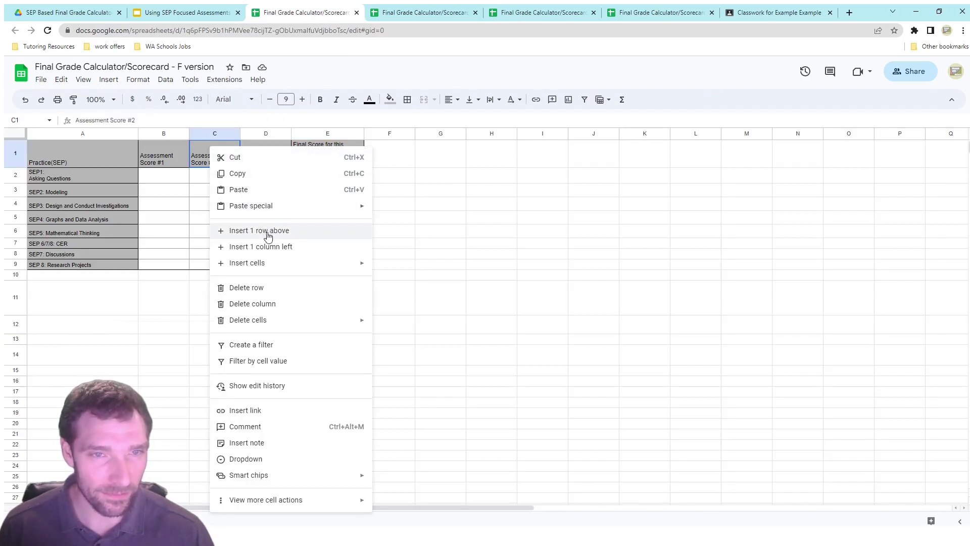
pyautogui.click(288, 247)
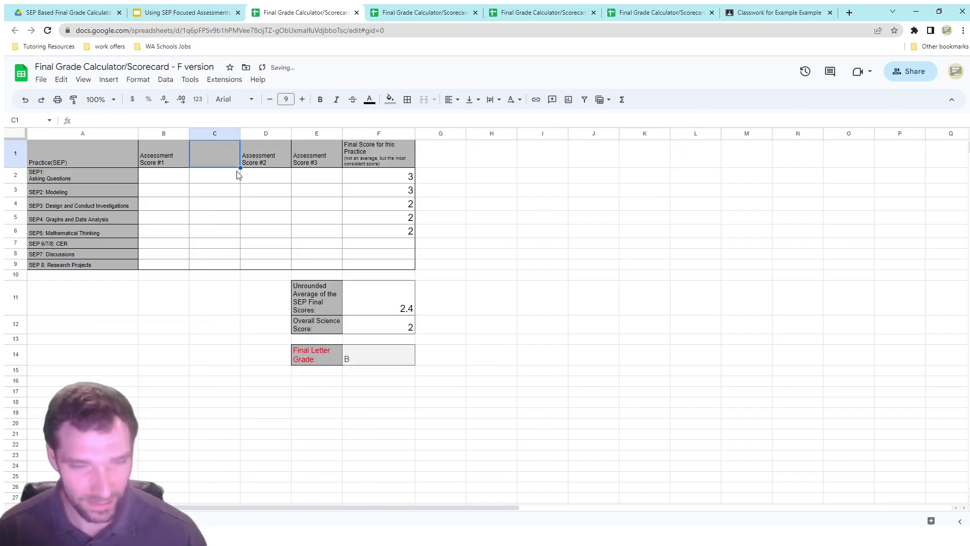
pyautogui.click(377, 305)
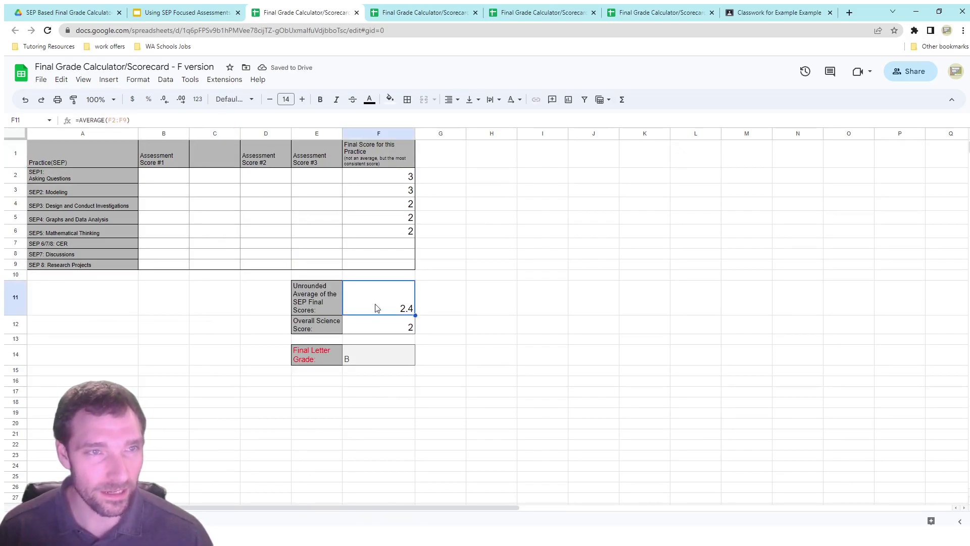
# Step: Undo the column insertion and inspect the formula for the unrounded average of the SEP final scores
pyautogui.click(485, 278)
pyautogui.hotkey('ctrl', 'z')
pyautogui.click(325, 297)
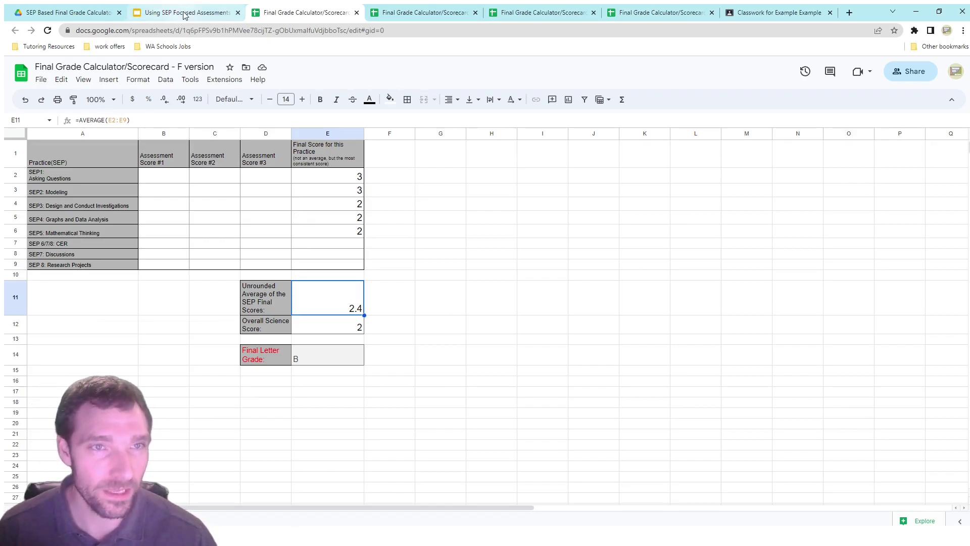
# Step: Clear the final scores for SEP1 to SEP5 and re-enter them as 3, 3, 2, 2 and 2
pyautogui.click(327, 181)
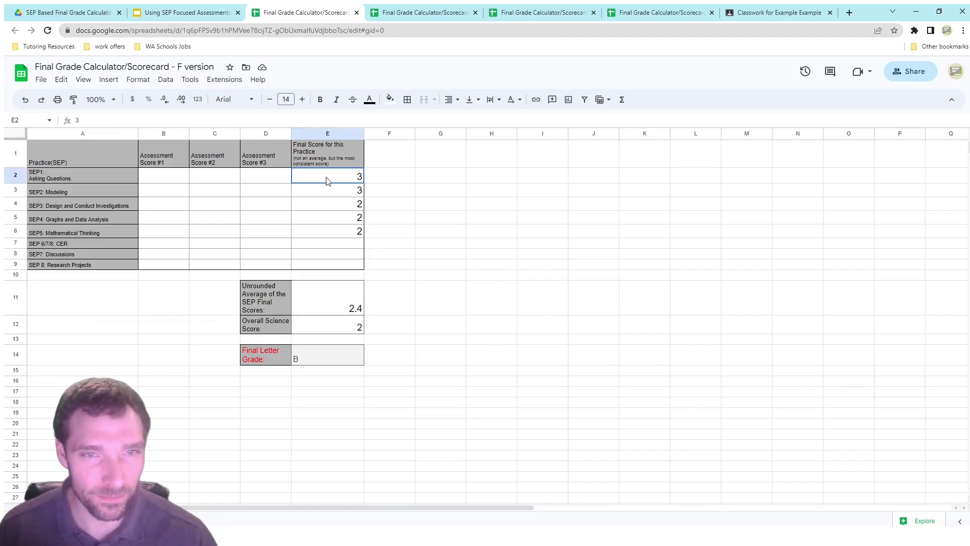
pyautogui.moveTo(327, 180); pyautogui.dragTo(332, 242)
pyautogui.press('Delete')
pyautogui.write('3')
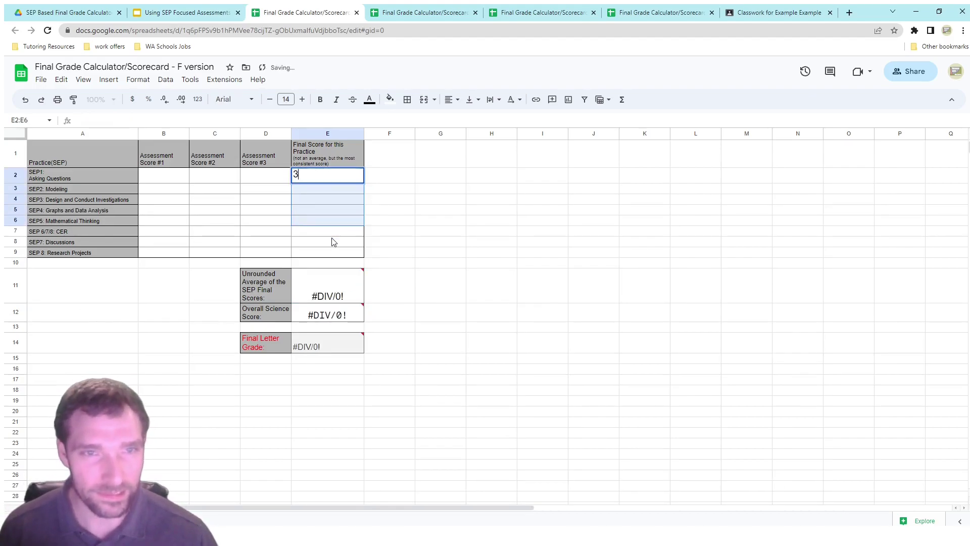
pyautogui.press('Return')
pyautogui.write('3')
pyautogui.press('Return')
pyautogui.write('2')
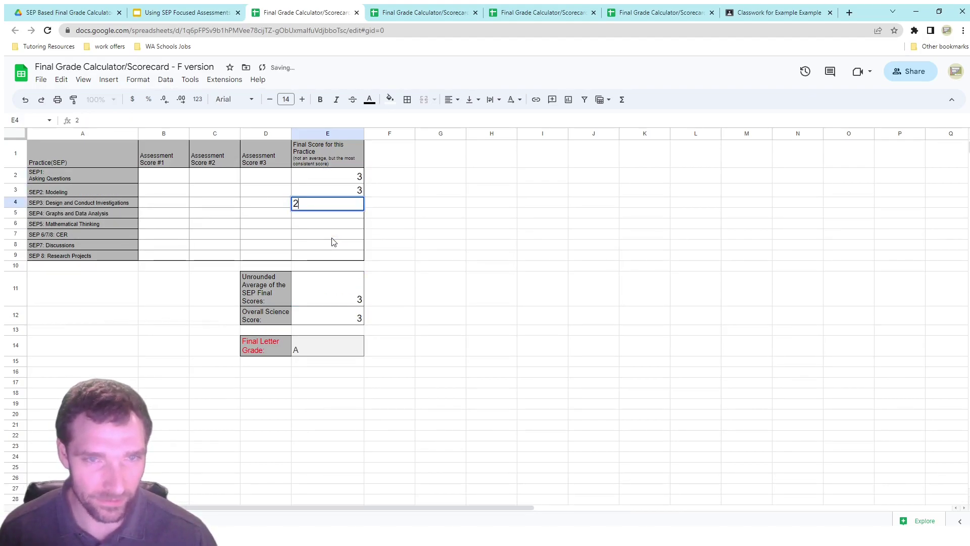
pyautogui.press('Return')
pyautogui.write('2')
pyautogui.press('Return')
pyautogui.write('2')
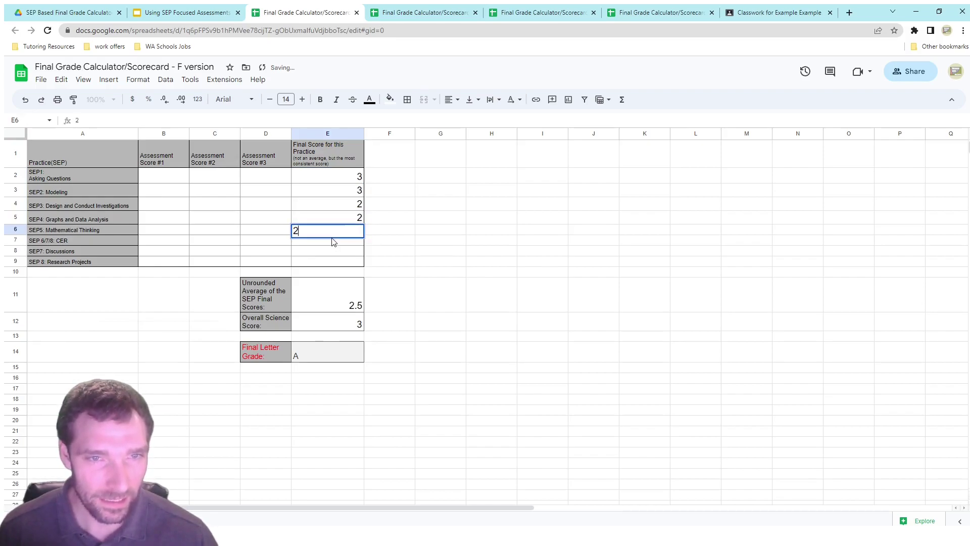
pyautogui.press('Return')
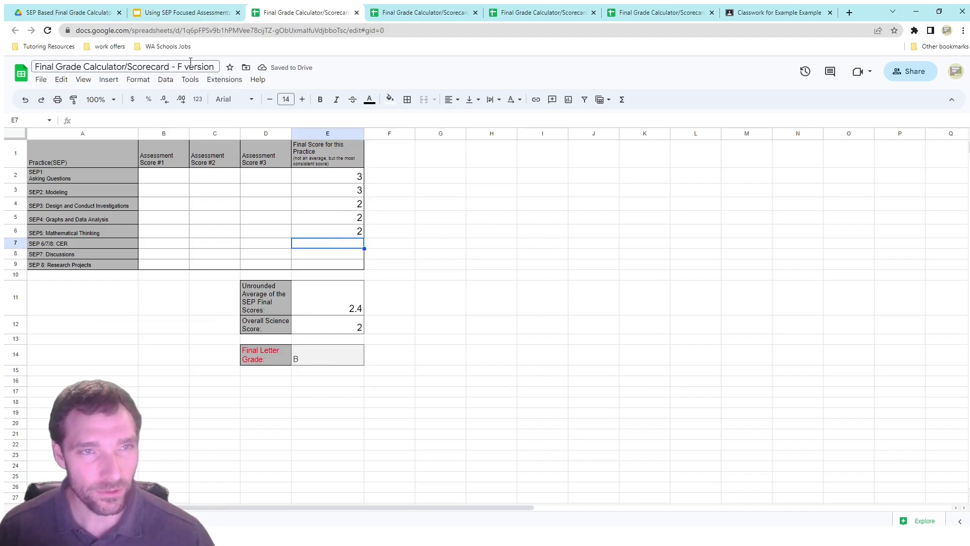
# Step: Open the NP/NG version of the scorecard and examine its possible grades lists and score table
pyautogui.click(427, 14)
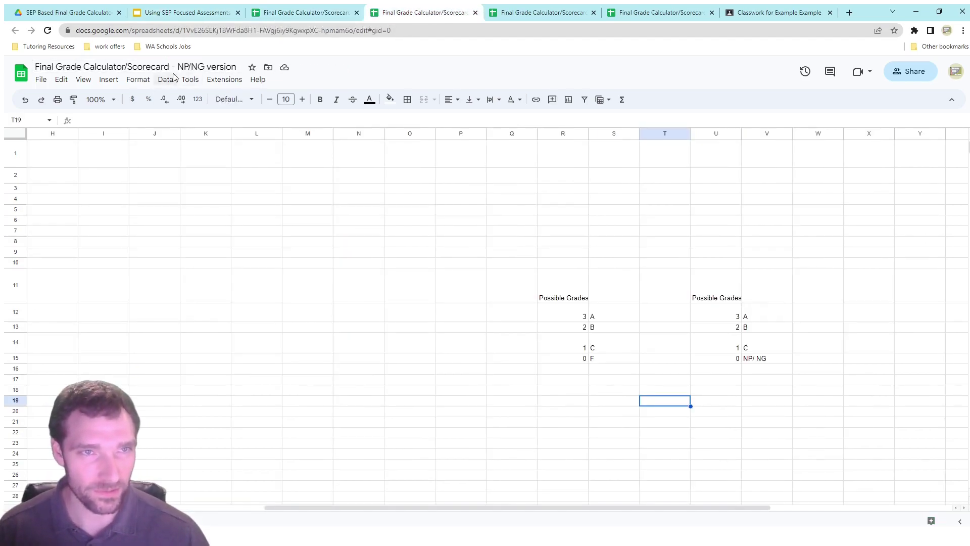
pyautogui.moveTo(608, 505); pyautogui.dragTo(542, 506)
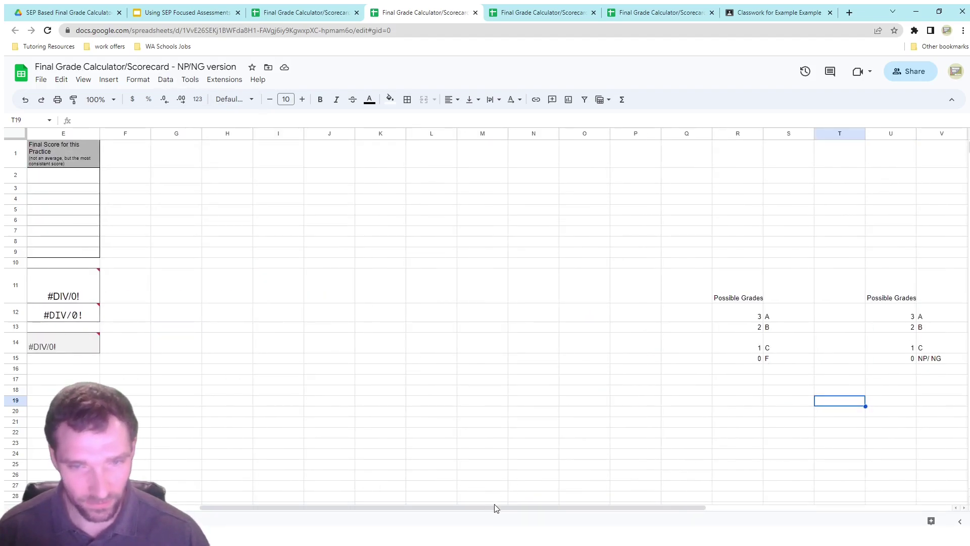
pyautogui.moveTo(496, 505); pyautogui.dragTo(272, 505)
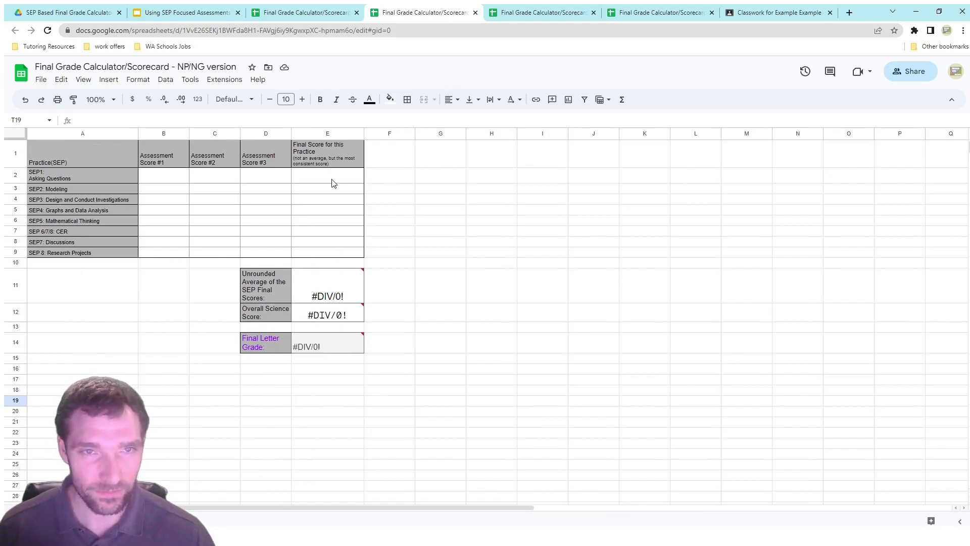
pyautogui.click(407, 162)
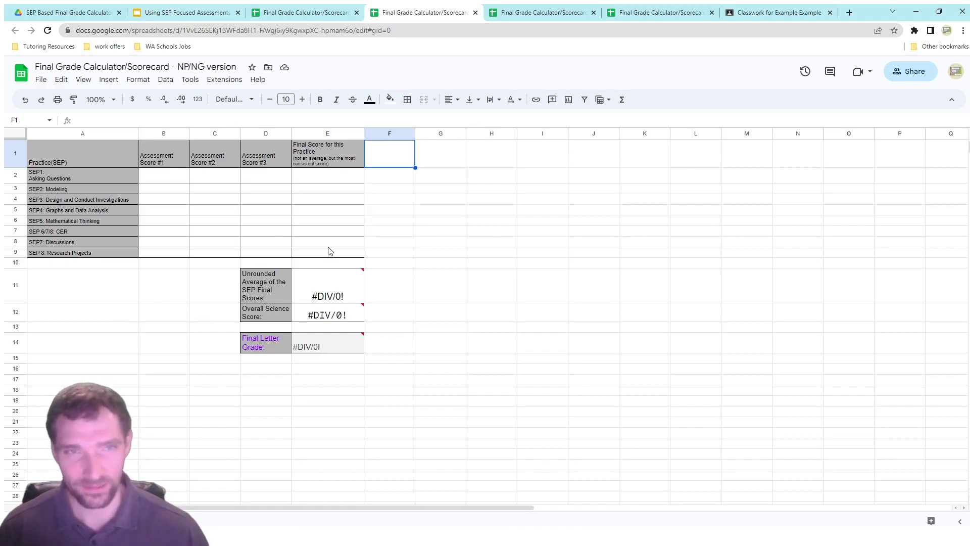
# Step: Return to the F version scorecard and examine how scores map to letters in its Possible Grades list
pyautogui.click(299, 12)
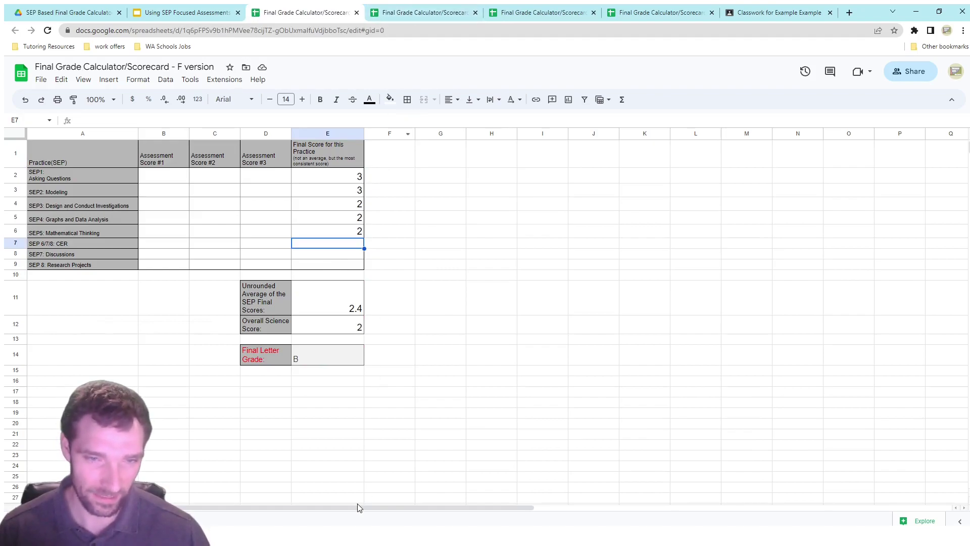
pyautogui.moveTo(356, 505); pyautogui.dragTo(583, 484)
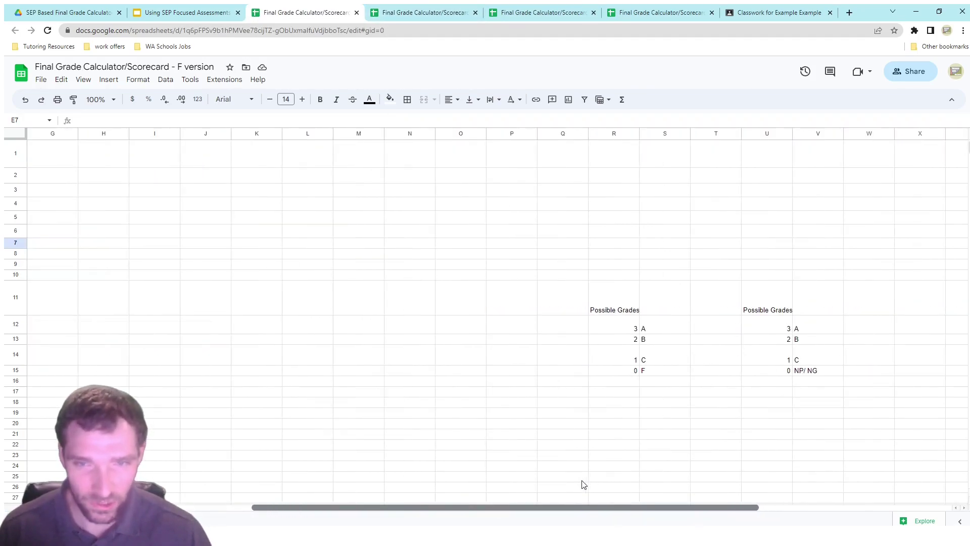
pyautogui.click(623, 328)
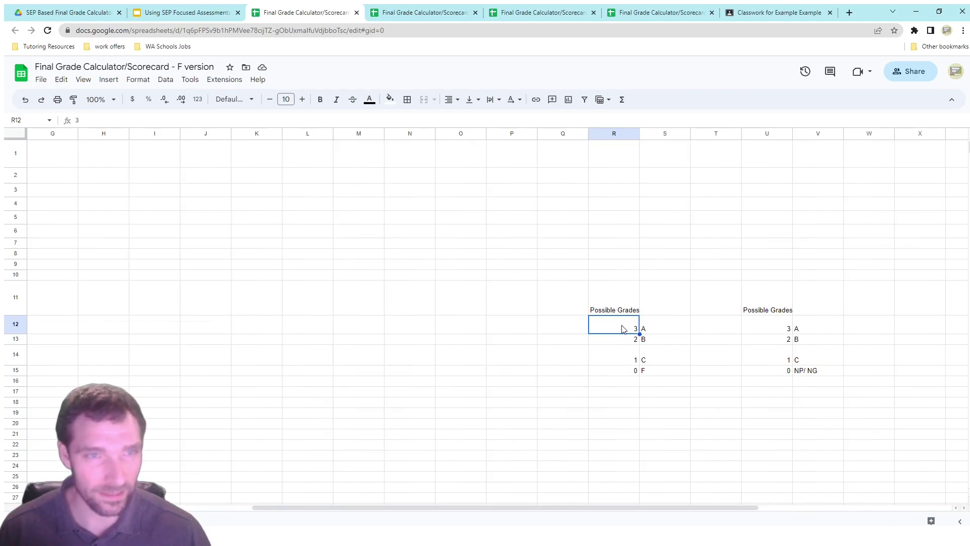
pyautogui.click(665, 331)
pyautogui.click(620, 327)
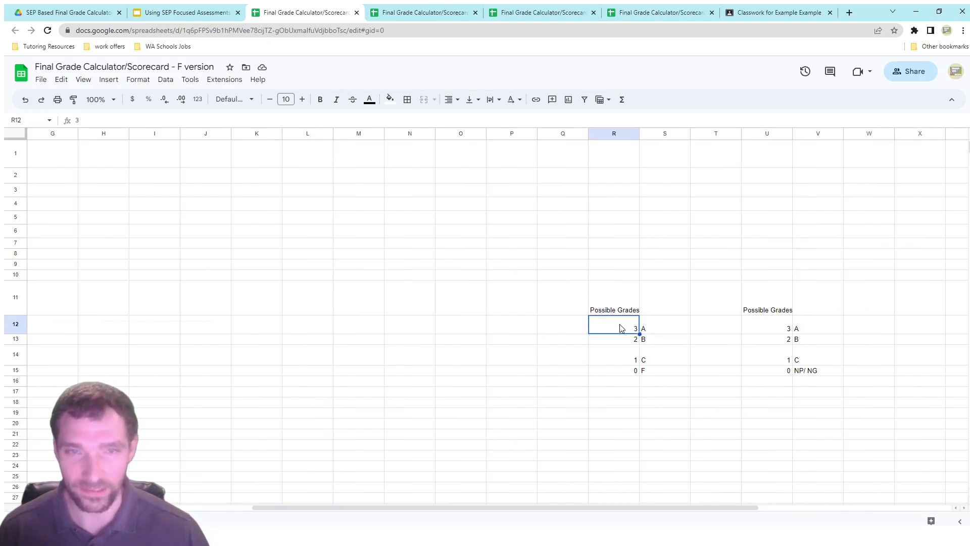
pyautogui.moveTo(626, 504); pyautogui.dragTo(427, 481)
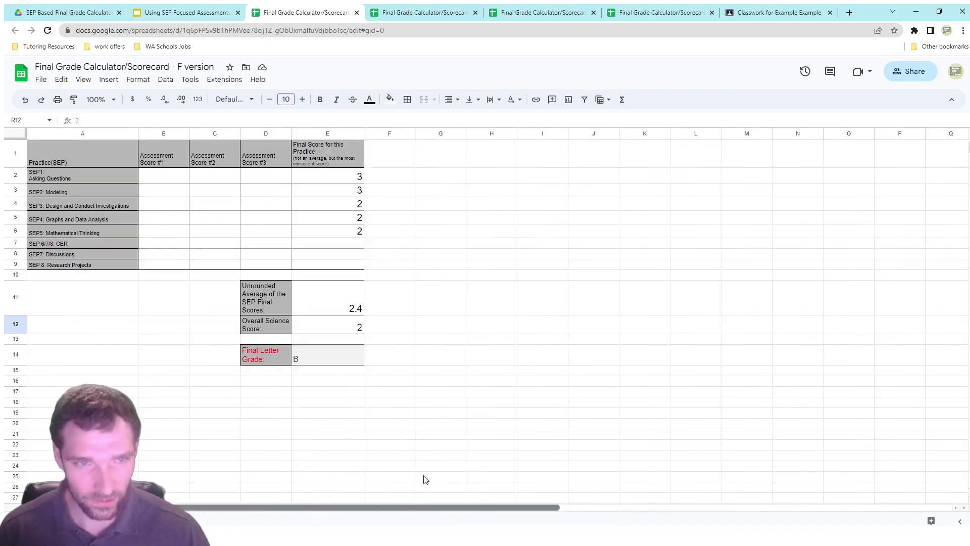
# Step: Inspect the unrounded average formula and the Final Letter Grade's VLOOKUP formula, including the Possible Grades range it references
pyautogui.click(344, 302)
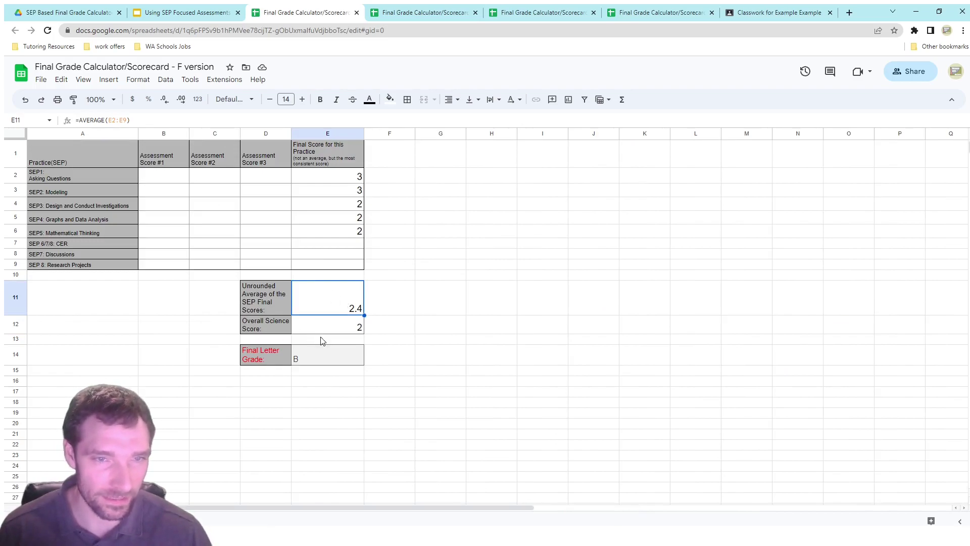
pyautogui.click(325, 356)
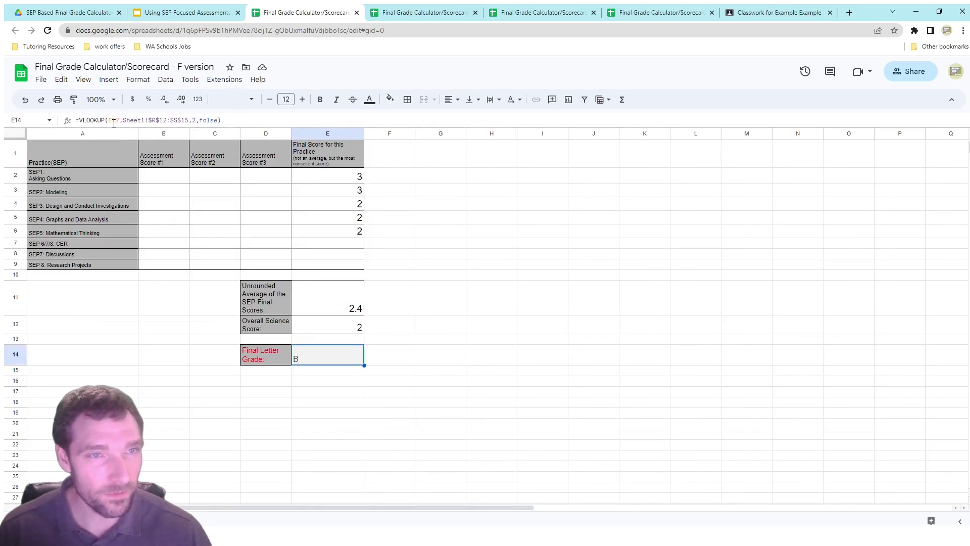
pyautogui.click(128, 118)
pyautogui.moveTo(357, 507); pyautogui.dragTo(563, 500)
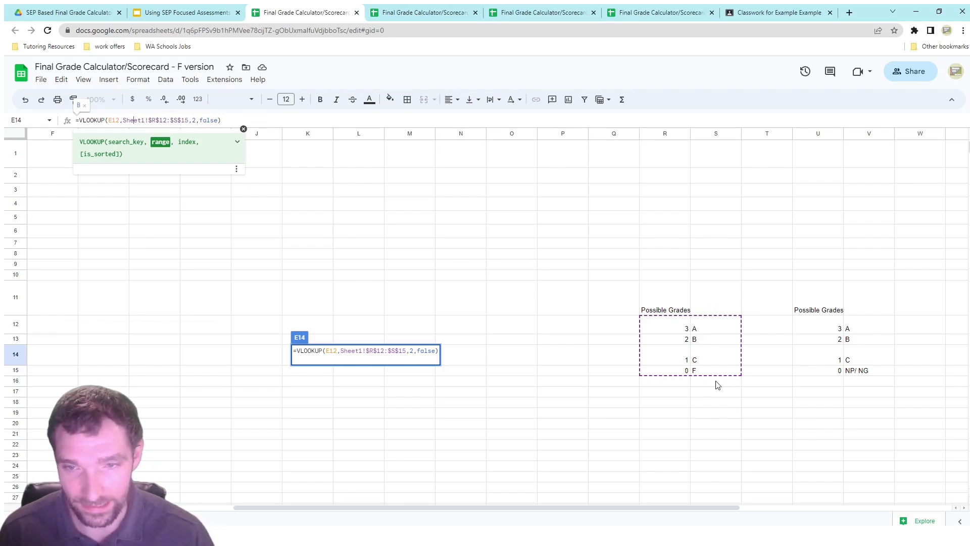
pyautogui.moveTo(699, 507); pyautogui.dragTo(419, 506)
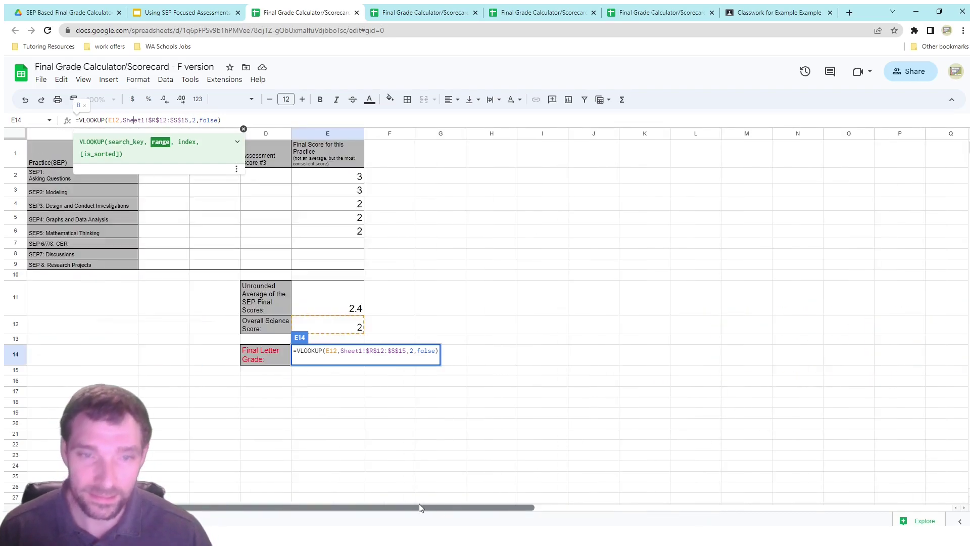
pyautogui.click(598, 435)
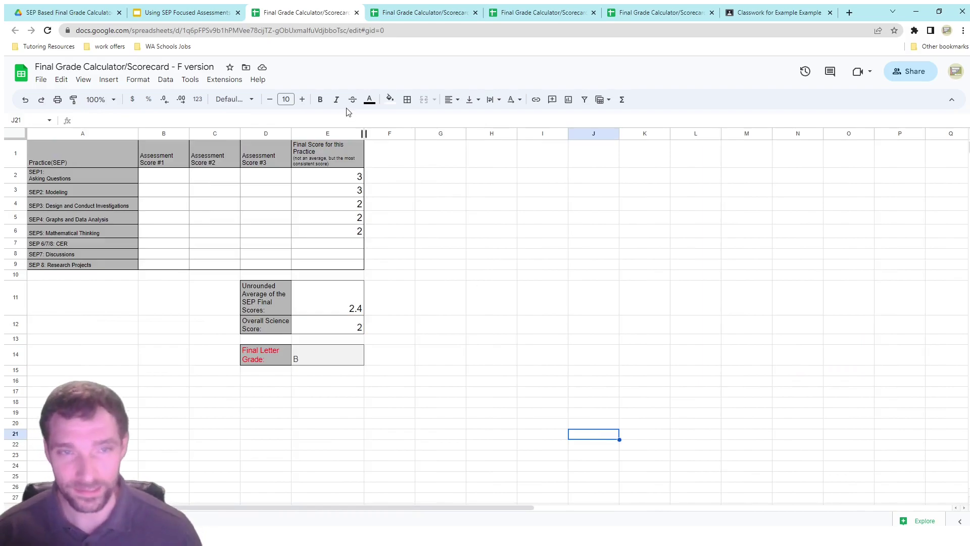
# Step: Switch to the slide presentation and review the Key/Notes slide alongside the score table's Final Score column
pyautogui.click(177, 14)
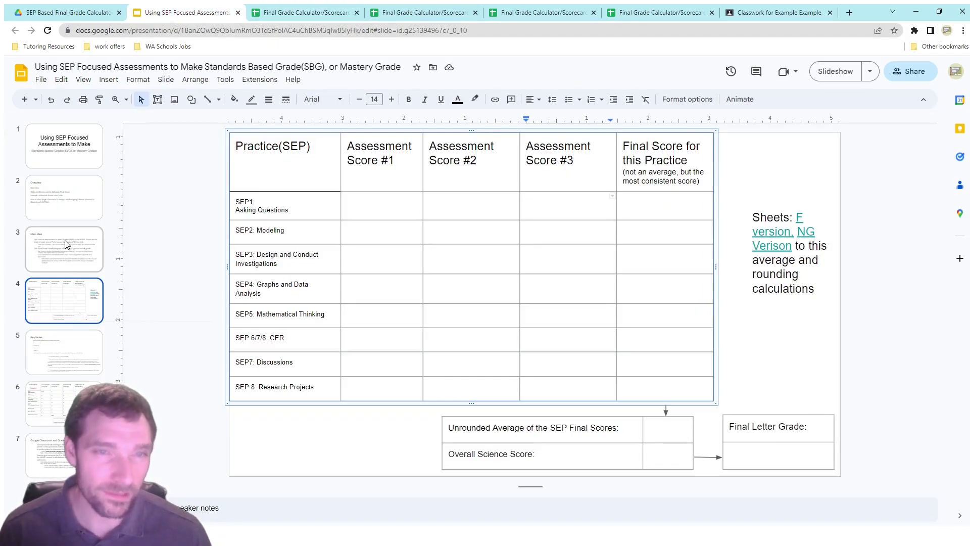
pyautogui.click(80, 348)
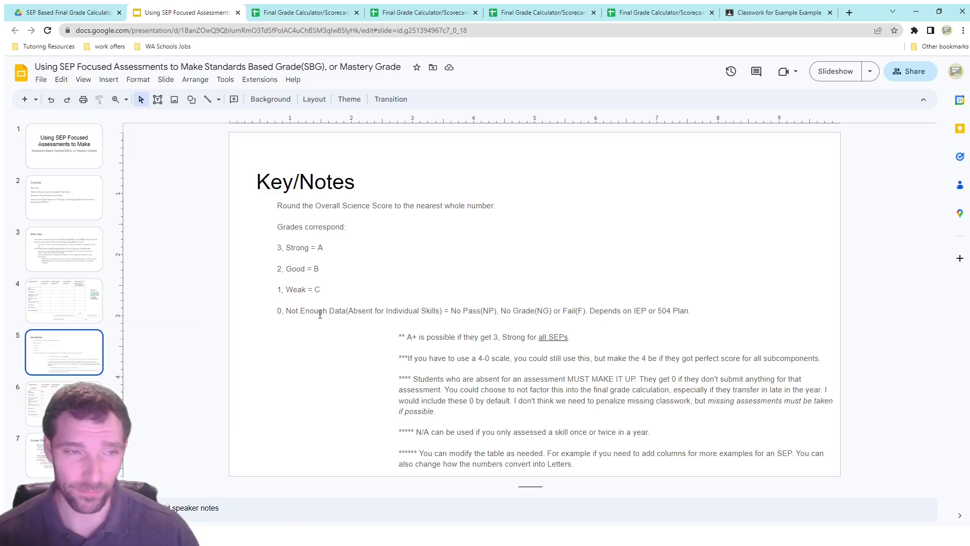
pyautogui.click(76, 309)
pyautogui.moveTo(661, 213); pyautogui.dragTo(658, 392)
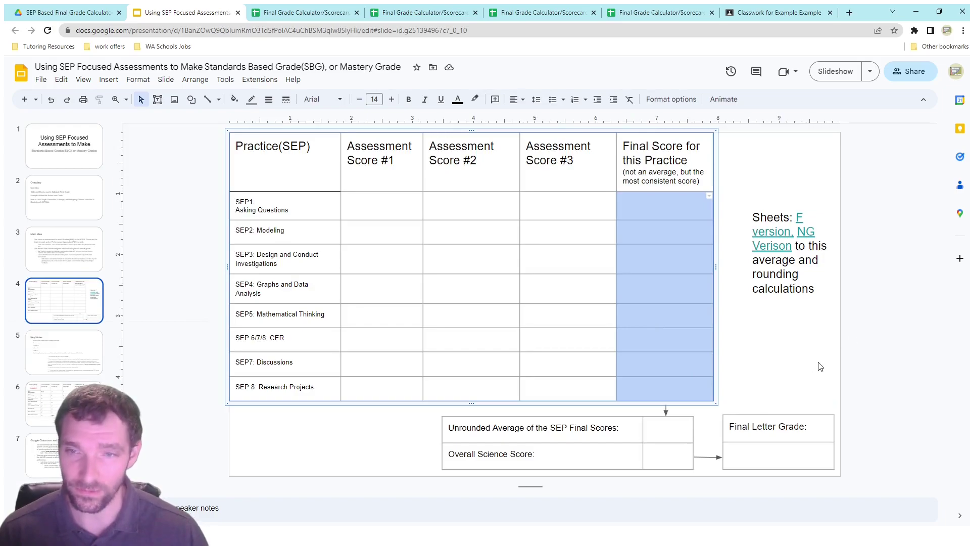
pyautogui.click(905, 292)
pyautogui.click(74, 352)
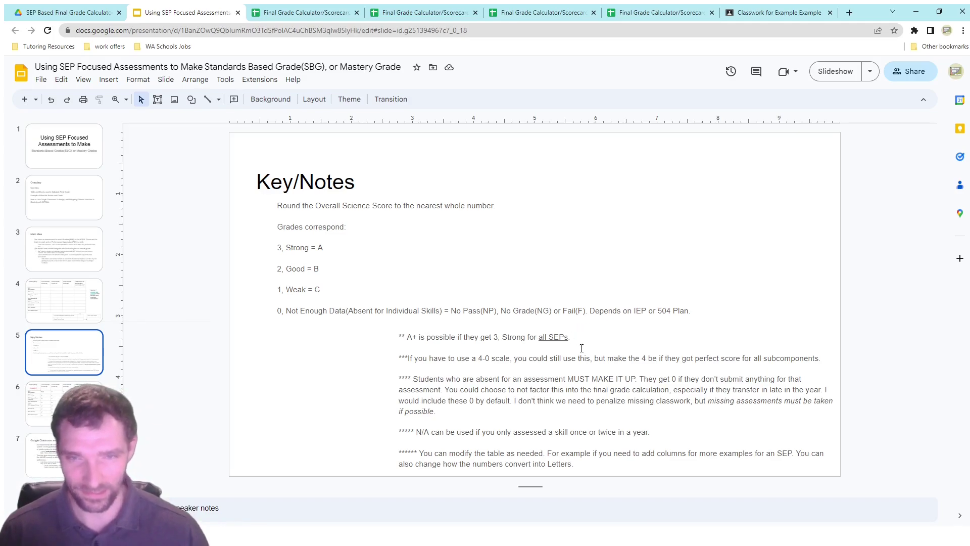
# Step: Return to the score table slide and examine SEP1's final score cell and its three assessment score cells
pyautogui.click(35, 303)
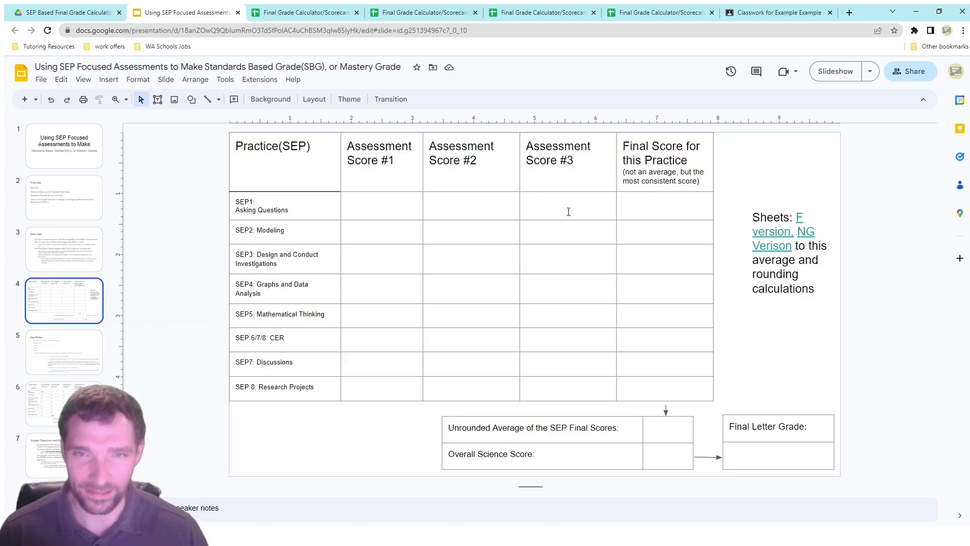
pyautogui.click(642, 208)
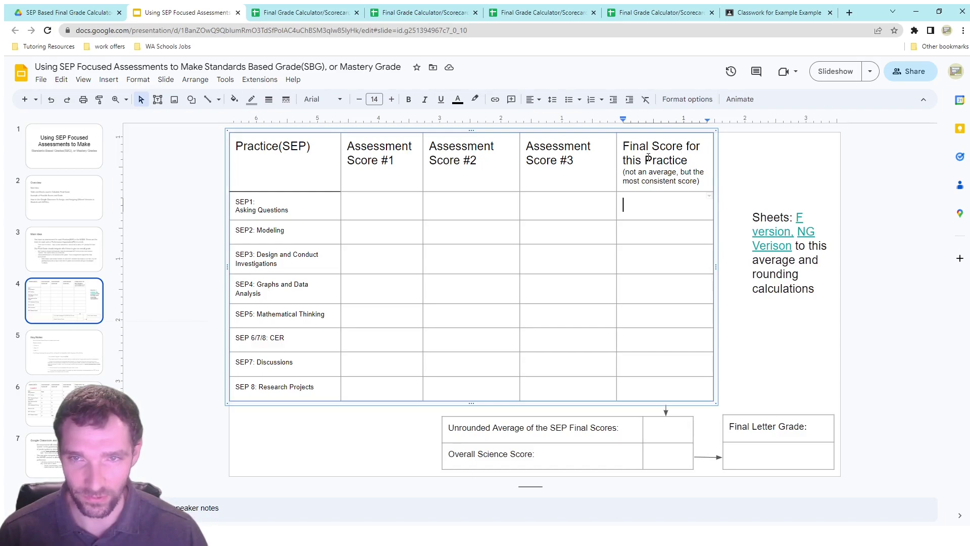
pyautogui.click(376, 206)
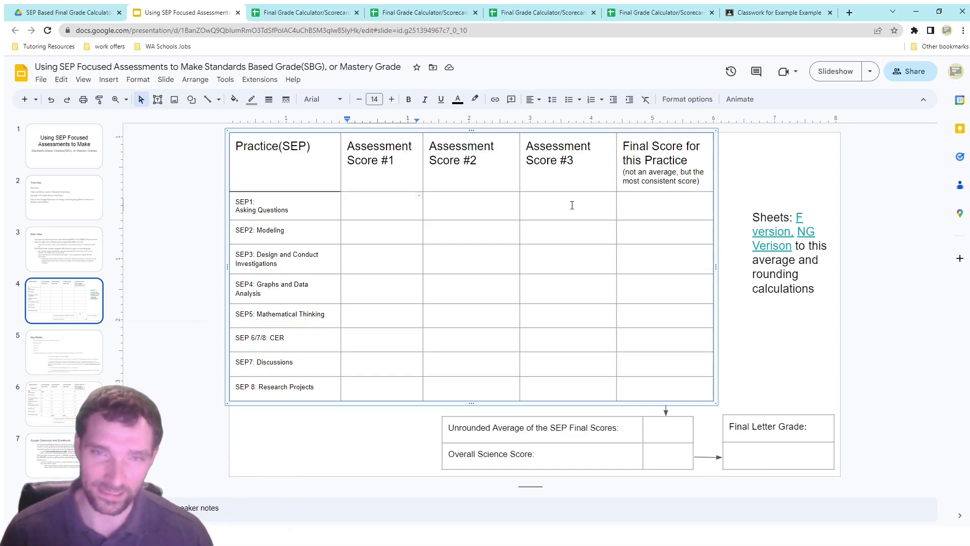
pyautogui.moveTo(495, 195); pyautogui.dragTo(549, 192)
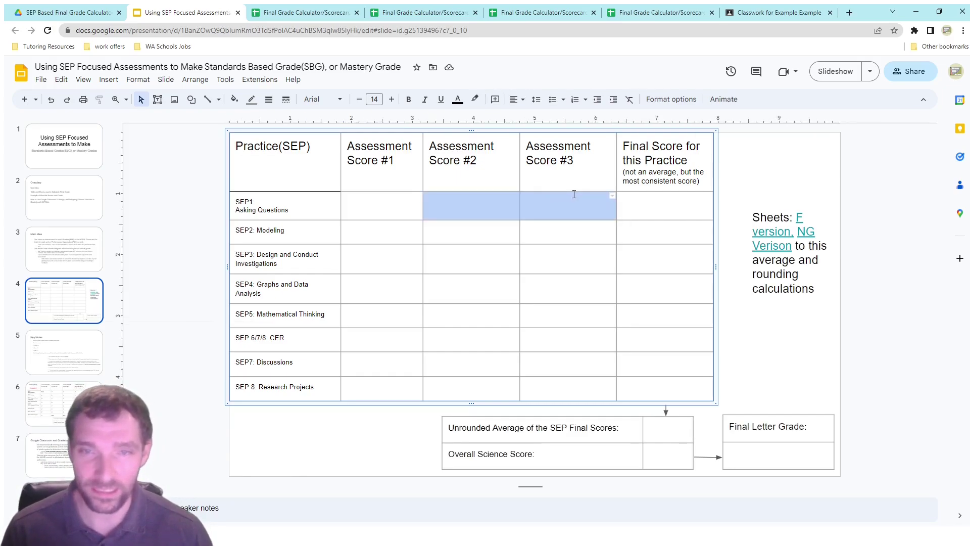
# Step: Examine the Final Score column for all SEPs in the slide's score table and the Unrounded Average cell it feeds
pyautogui.click(480, 211)
pyautogui.click(652, 201)
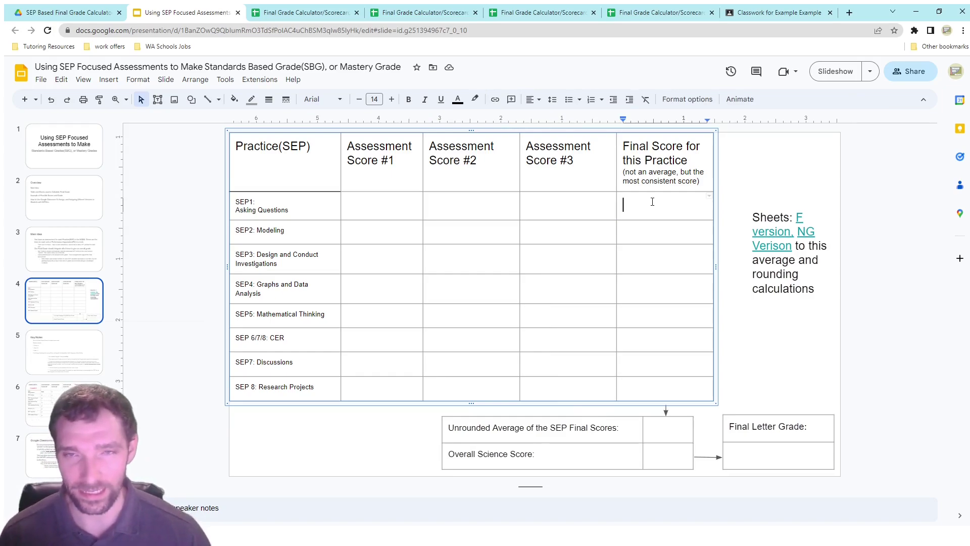
pyautogui.moveTo(653, 202); pyautogui.dragTo(652, 379)
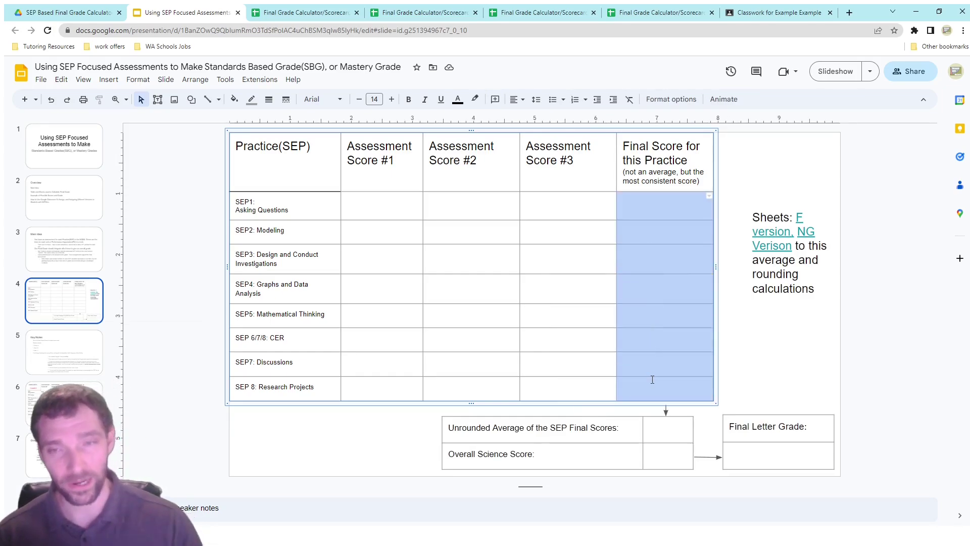
pyautogui.click(746, 380)
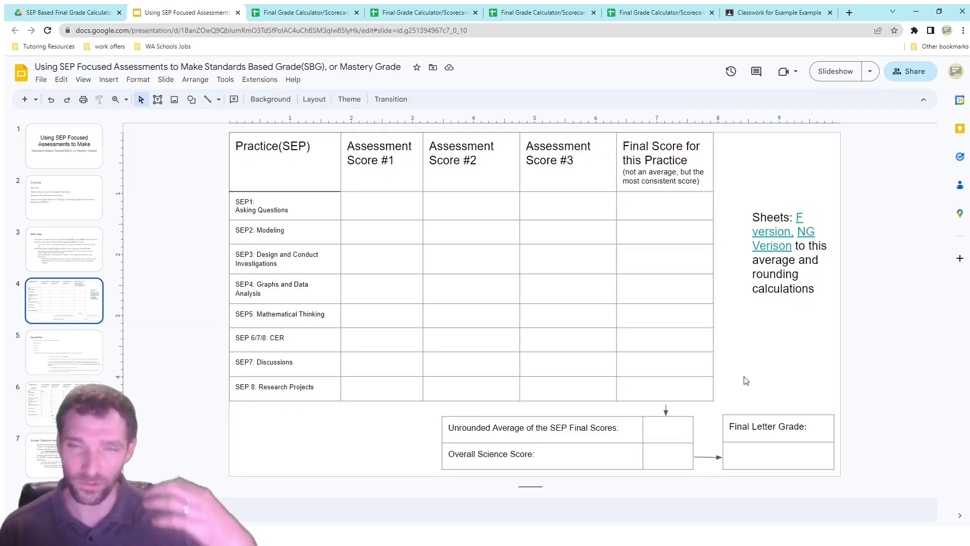
pyautogui.click(670, 433)
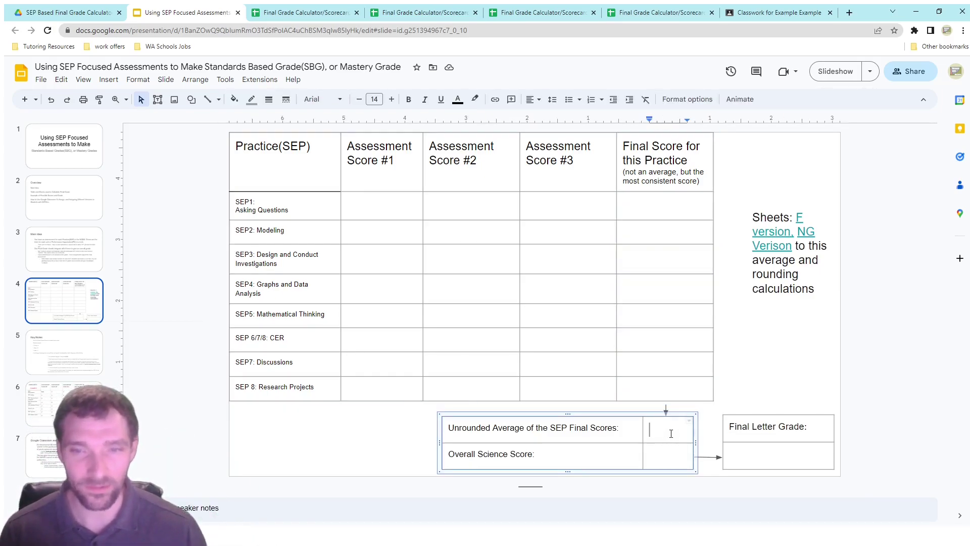
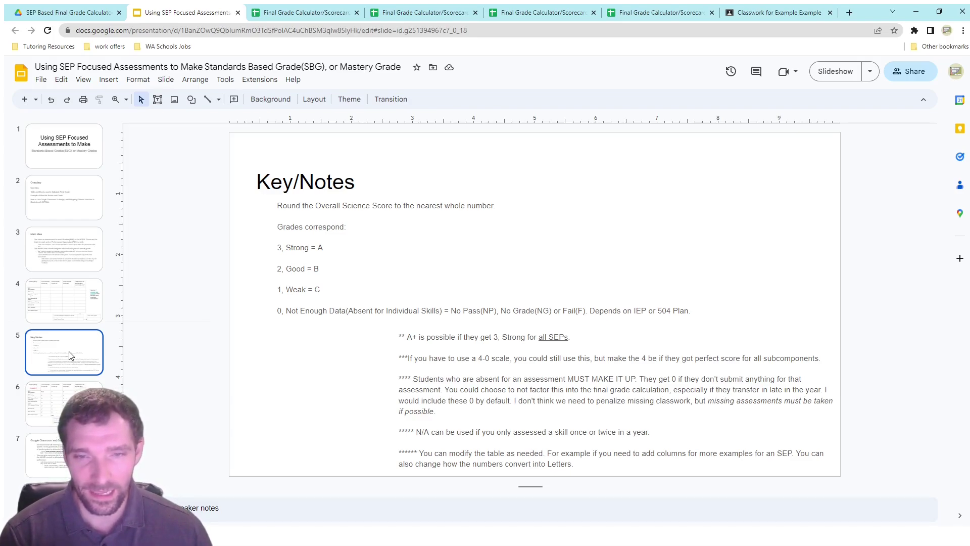
# Step: Review SEP1's three assessment score cells and final score cell on the score table slide, followed by the Key/Notes slide
pyautogui.click(67, 303)
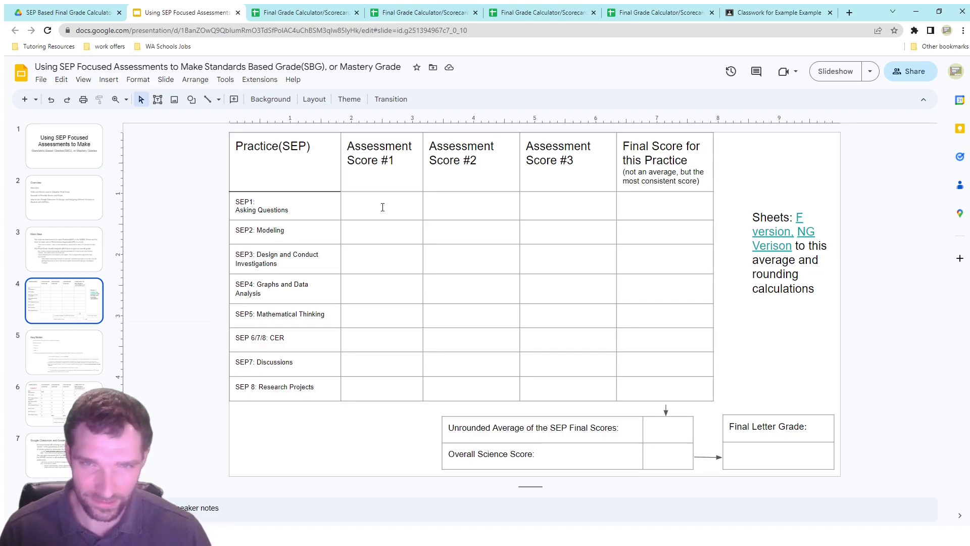
pyautogui.moveTo(382, 207); pyautogui.dragTo(544, 211)
pyautogui.click(628, 210)
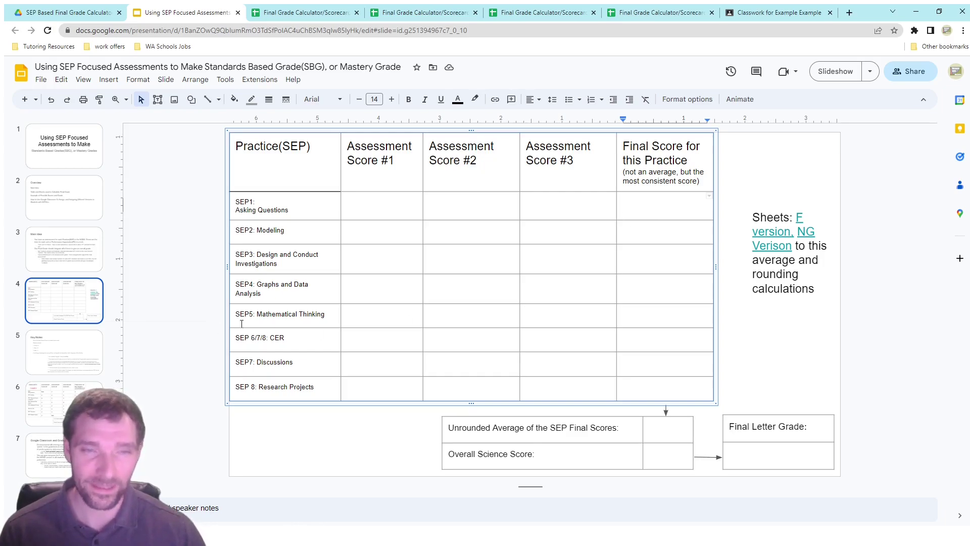
pyautogui.click(67, 347)
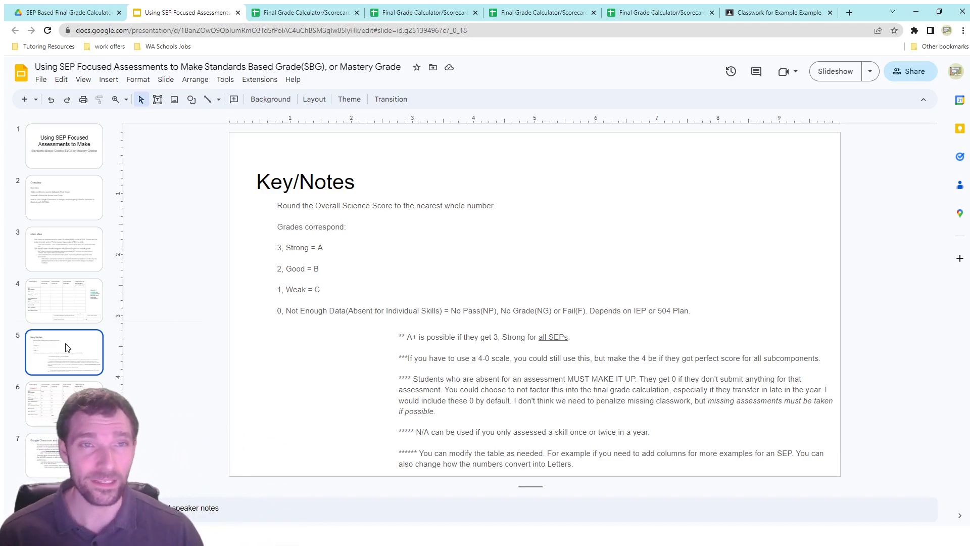
# Step: Switch to the F version scorecard, try inserting a row above the header row, and undo the insertion
pyautogui.click(303, 12)
pyautogui.click(227, 161)
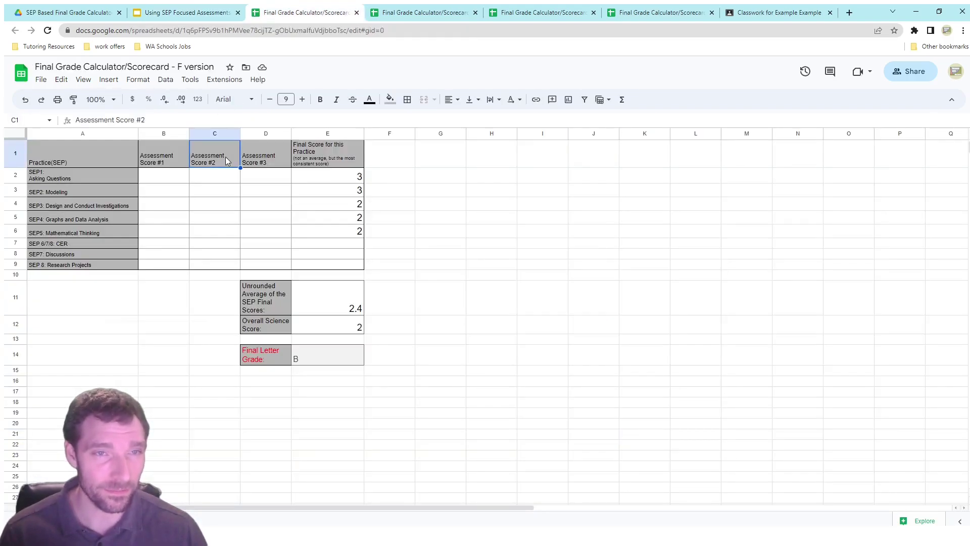
pyautogui.rightClick(227, 161)
pyautogui.click(284, 240)
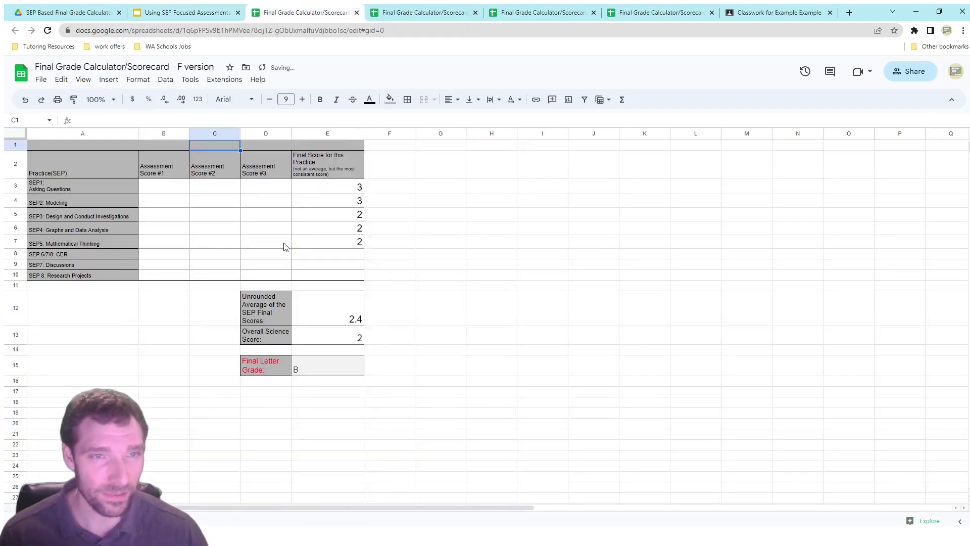
pyautogui.hotkey('ctrl', 'z')
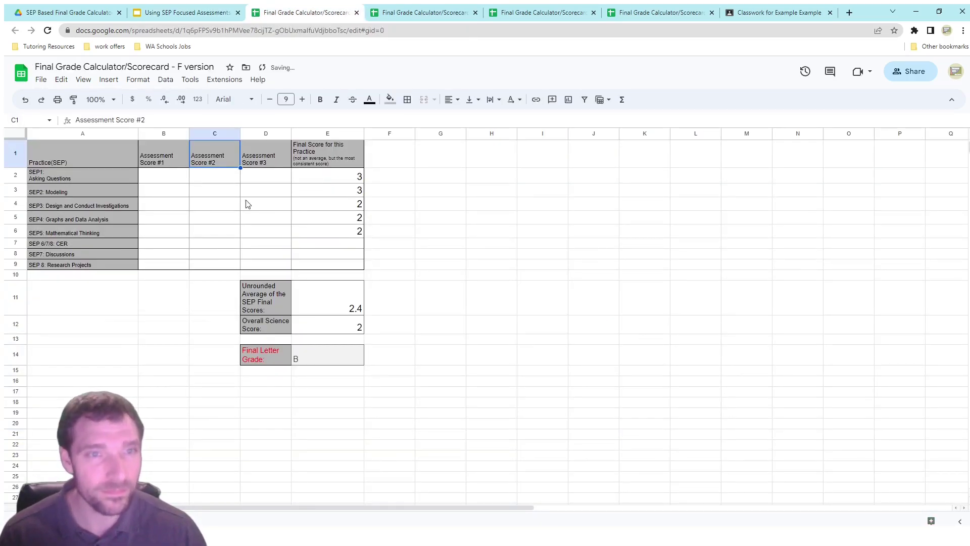
# Step: Try inserting a column beside Assessment Score #2 in the F version scorecard and return to the slide presentation
pyautogui.rightClick(219, 156)
pyautogui.click(273, 253)
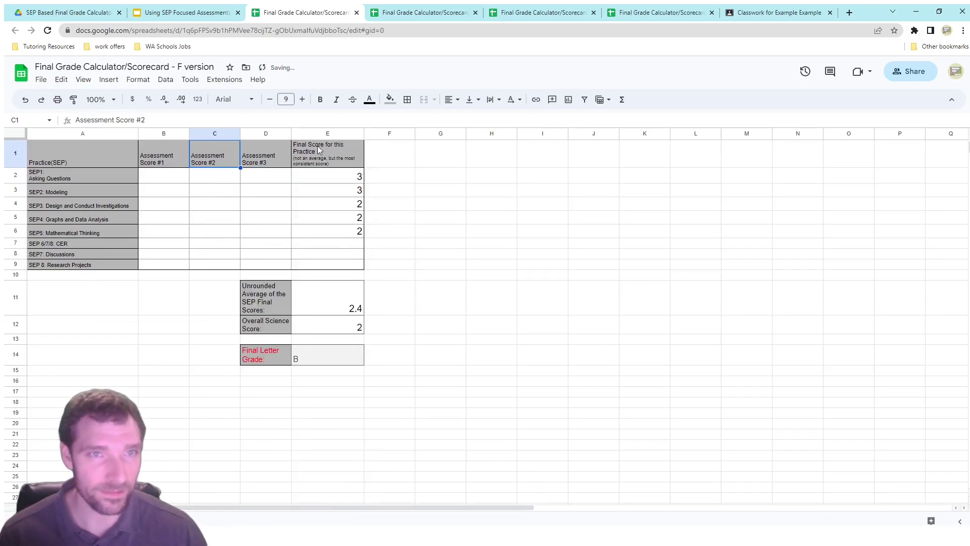
pyautogui.click(195, 13)
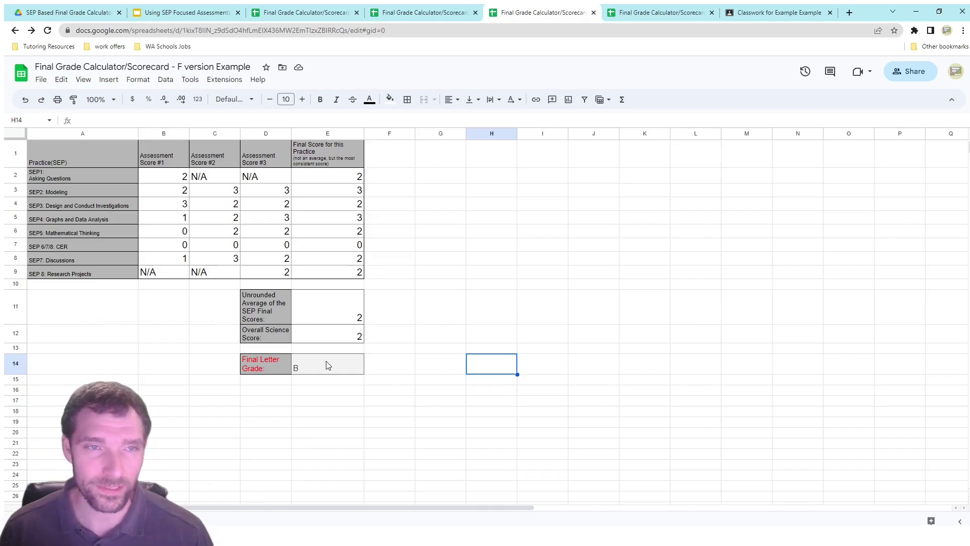
# Step: Compare SEP1's and SEP2's assessment scores with their final scores in the F version Example, and check the Final Score column and unrounded average
pyautogui.click(166, 178)
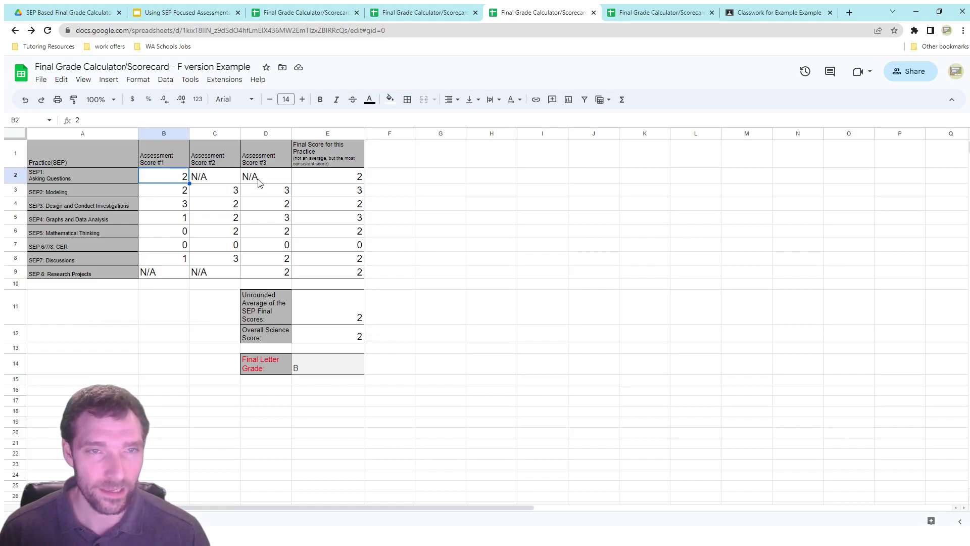
pyautogui.click(317, 179)
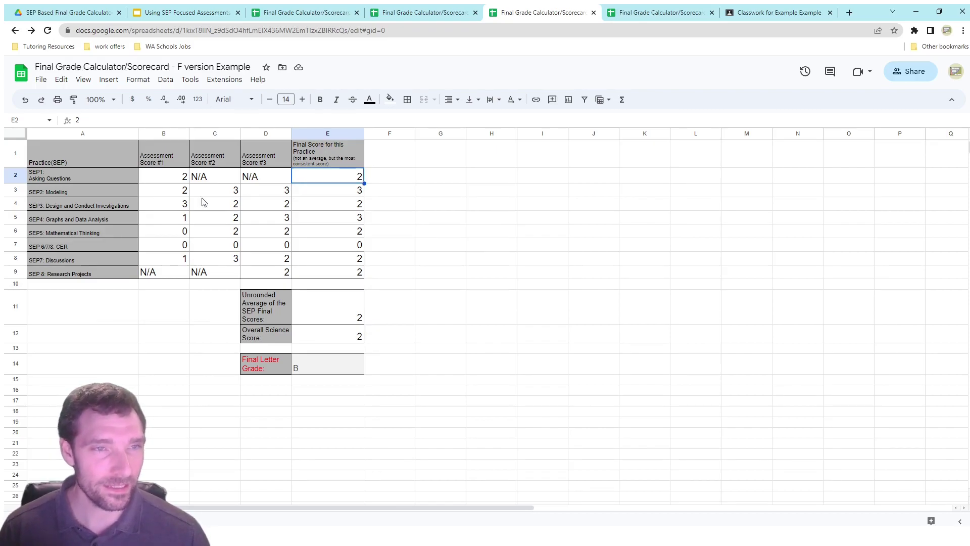
pyautogui.click(221, 197)
pyautogui.click(257, 195)
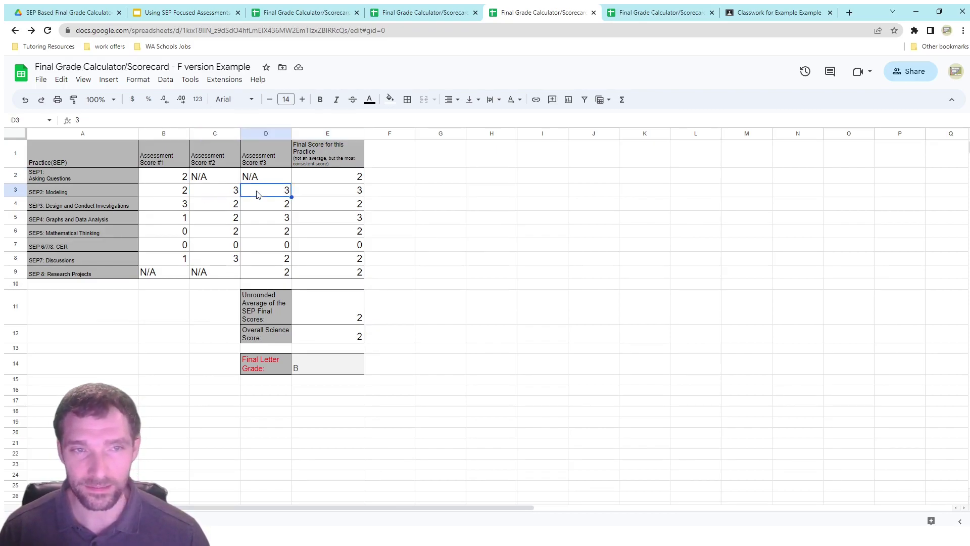
pyautogui.click(316, 194)
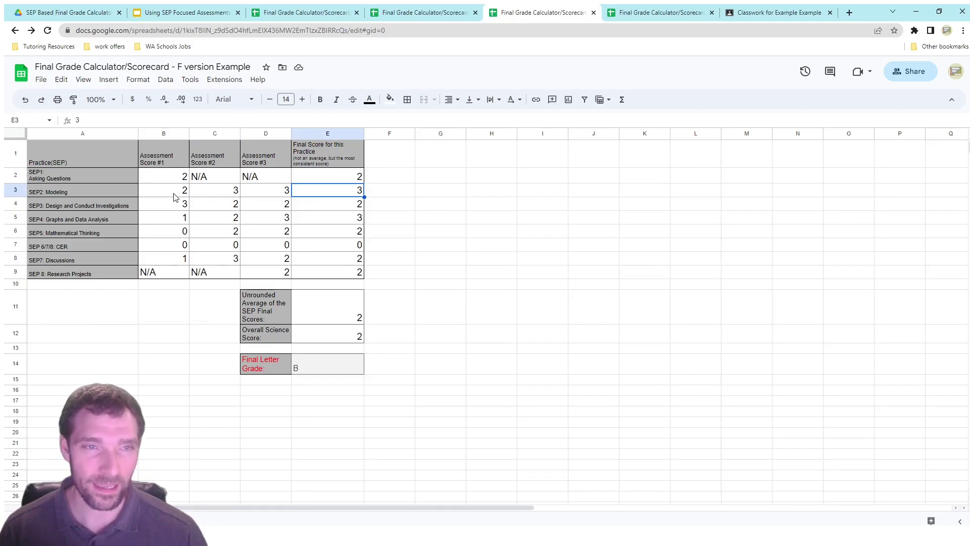
pyautogui.moveTo(177, 197); pyautogui.dragTo(335, 275)
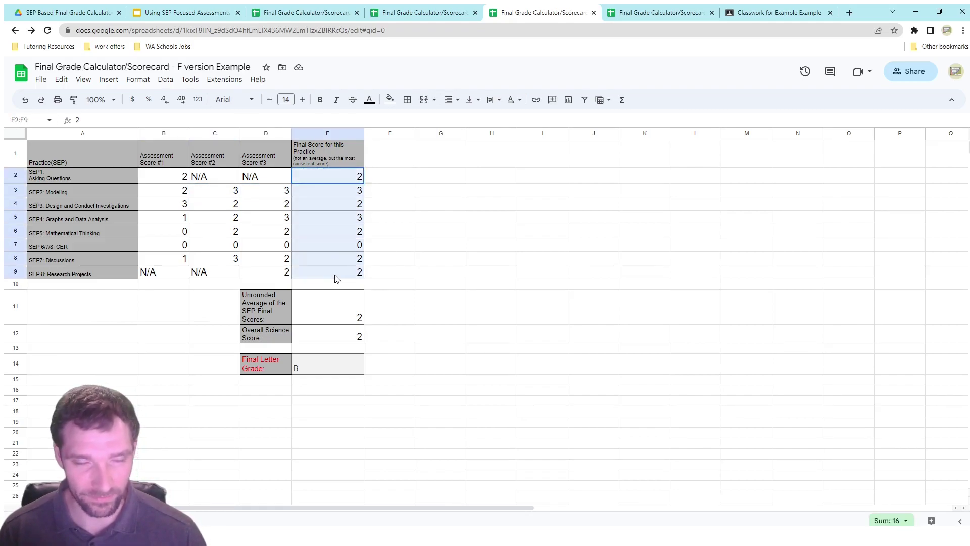
pyautogui.click(347, 311)
# Step: Compare the three assessment scores of SEP3 and SEP4 with each practice's final score
pyautogui.click(165, 205)
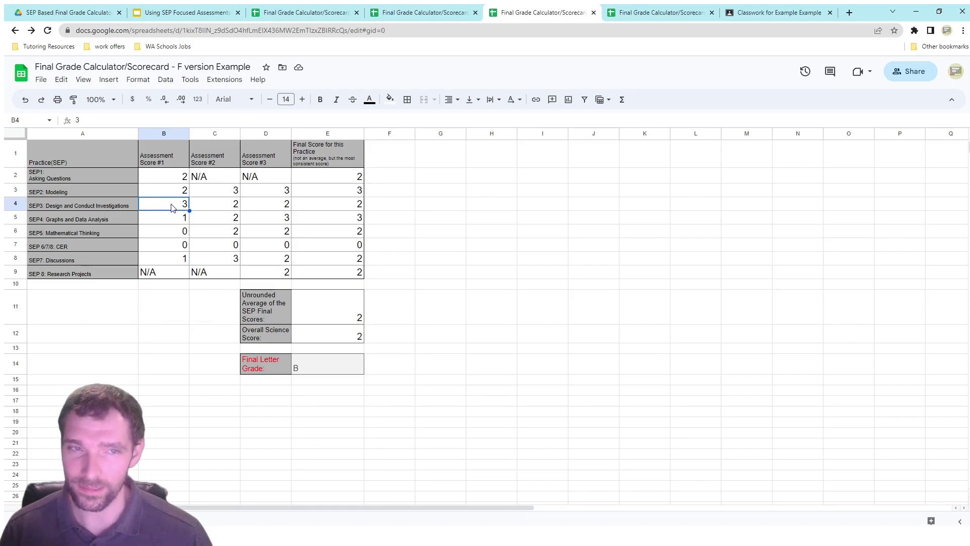
pyautogui.moveTo(211, 207); pyautogui.dragTo(271, 211)
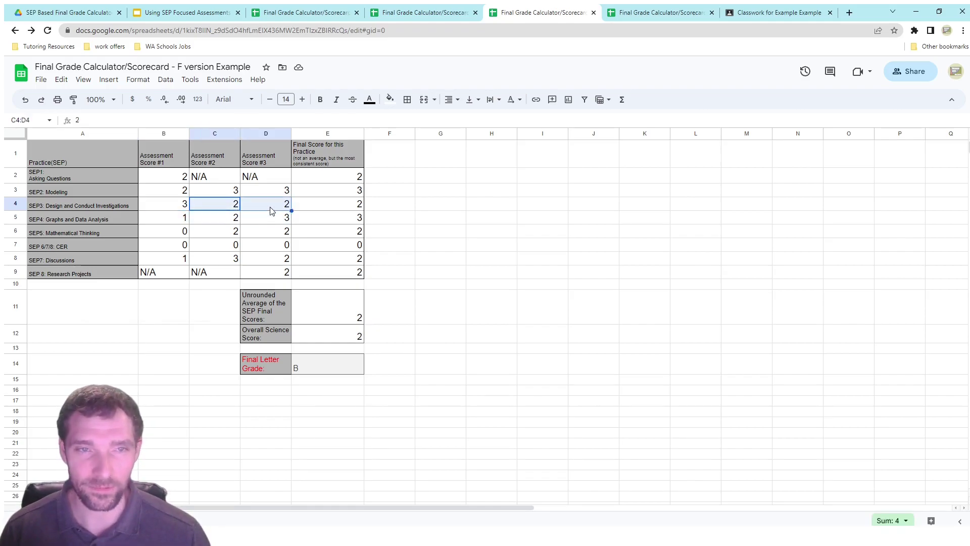
pyautogui.click(398, 208)
pyautogui.click(312, 209)
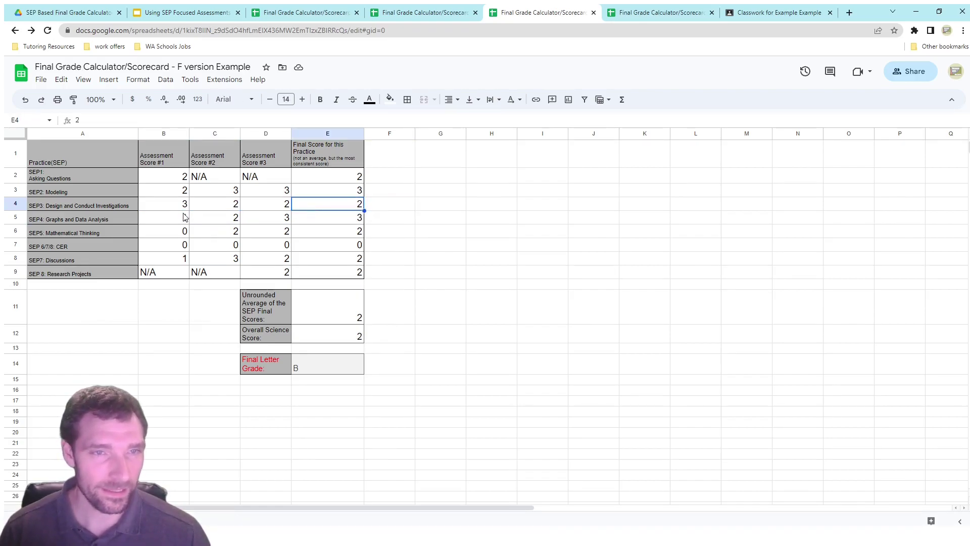
pyautogui.moveTo(164, 219); pyautogui.dragTo(258, 225)
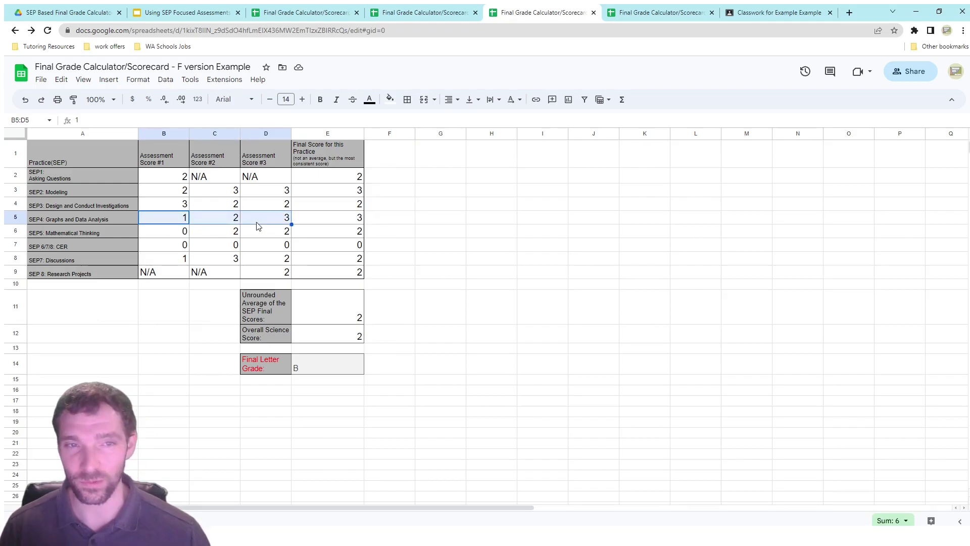
pyautogui.click(323, 223)
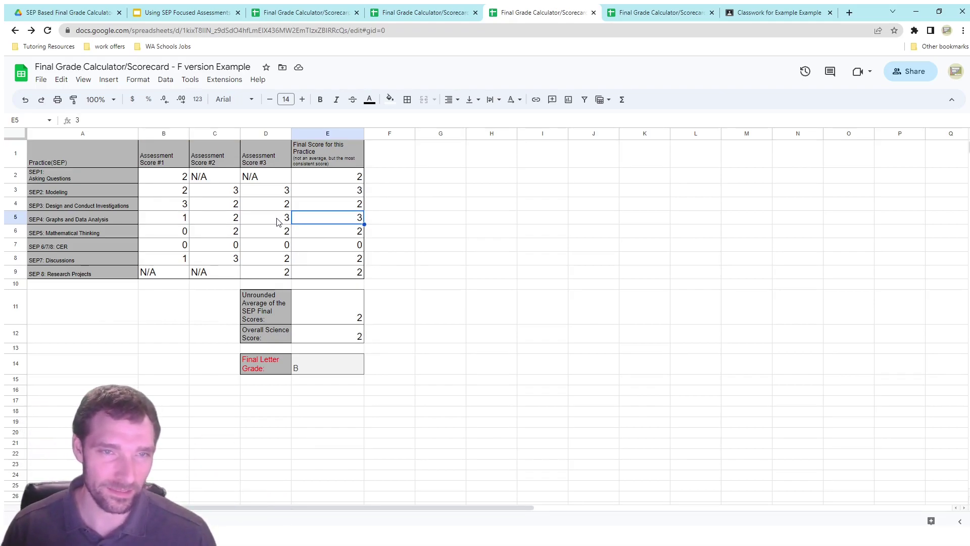
# Step: Change SEP4's Assessment Score #2 to 3 and Assessment Score #3 to 2, and check them against its final score
pyautogui.click(227, 219)
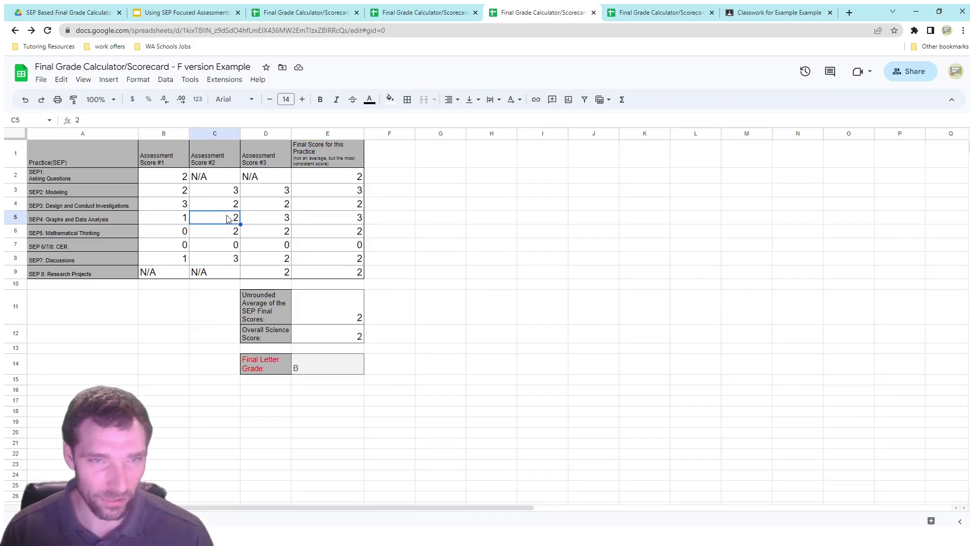
pyautogui.write('3')
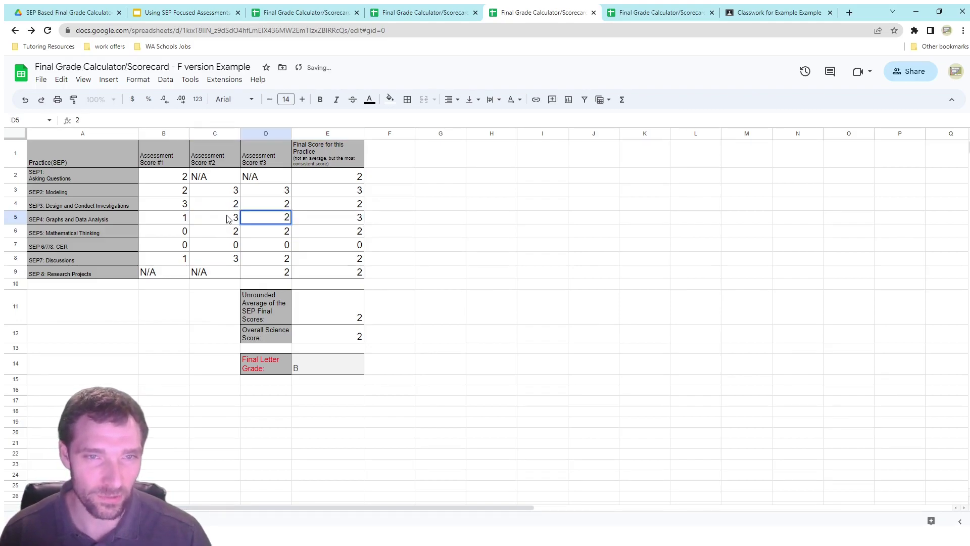
pyautogui.press('Right')
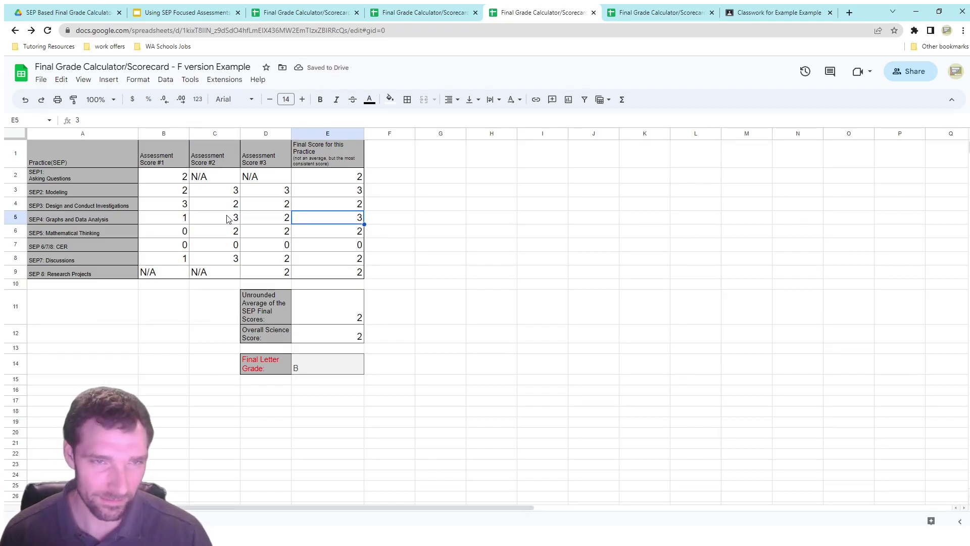
pyautogui.click(227, 219)
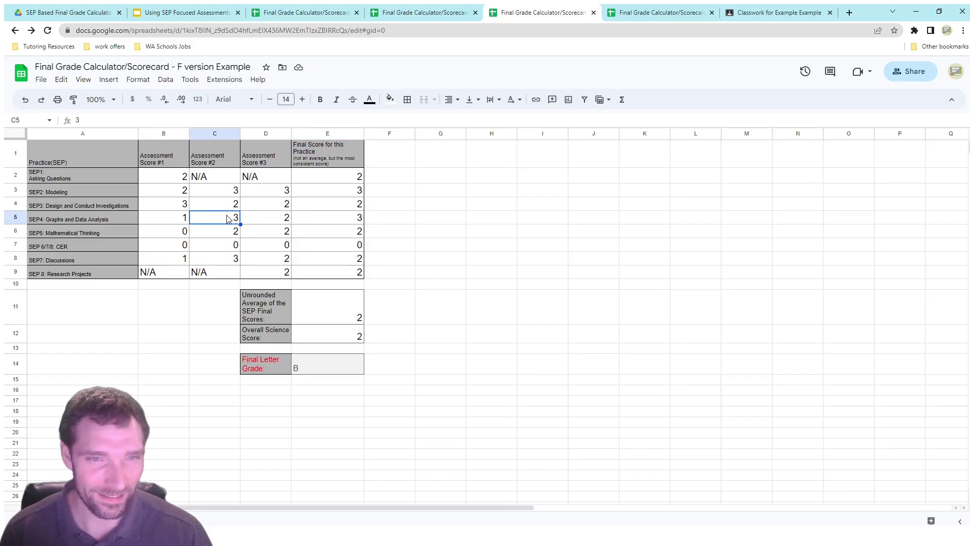
pyautogui.click(350, 221)
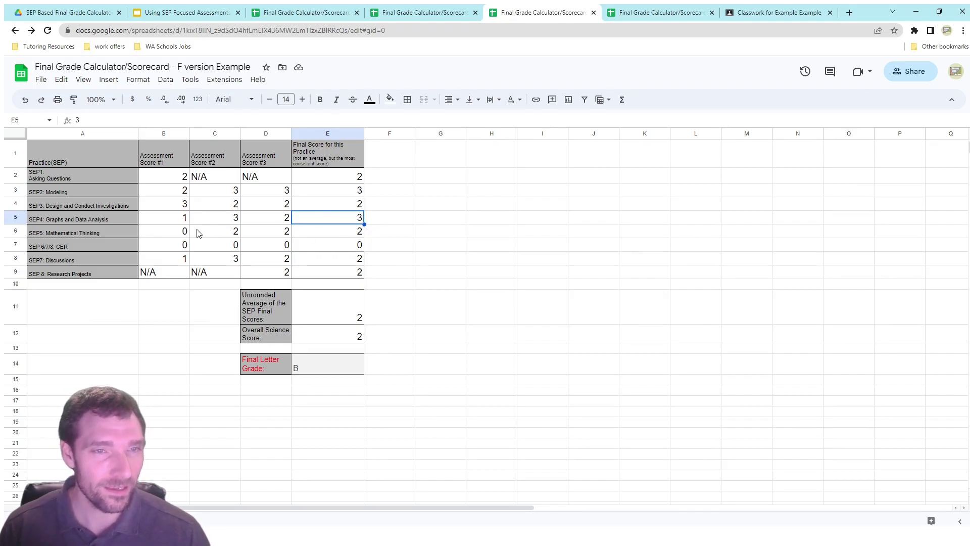
# Step: Examine SEP5's three assessment scores in the Mathematical Thinking row
pyautogui.click(169, 236)
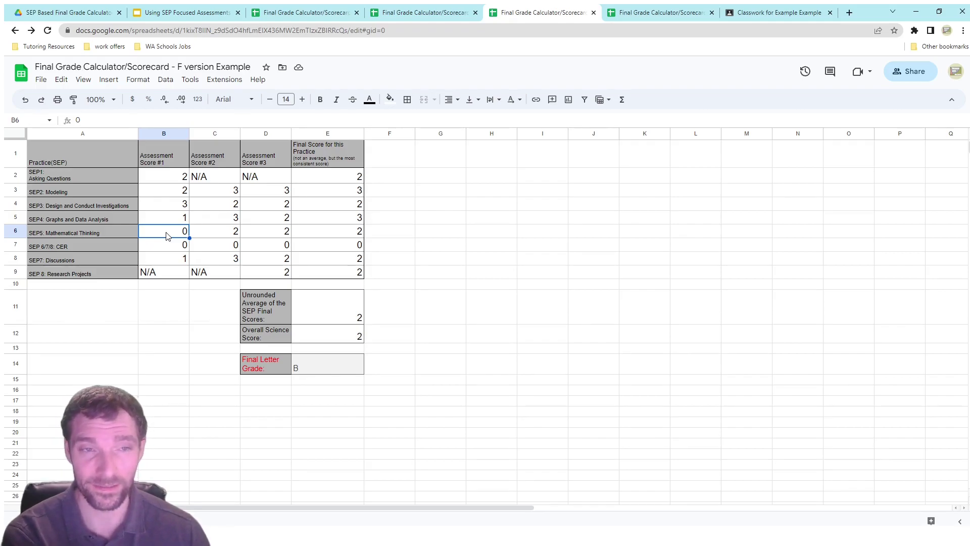
pyautogui.press('Right')
pyautogui.press('Right')
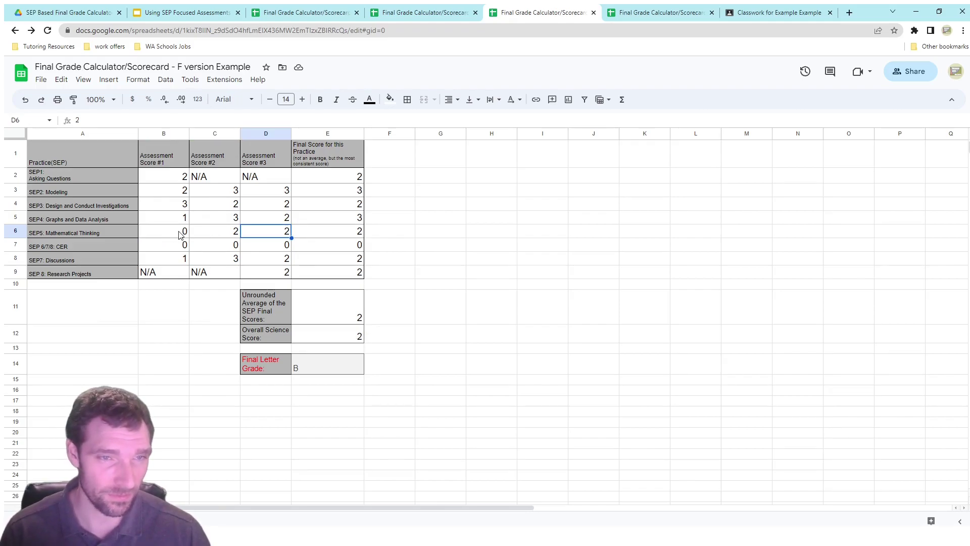
# Step: Try replacing SEP5's Assessment Score #1 with N/A, and set it back to 0
pyautogui.click(180, 236)
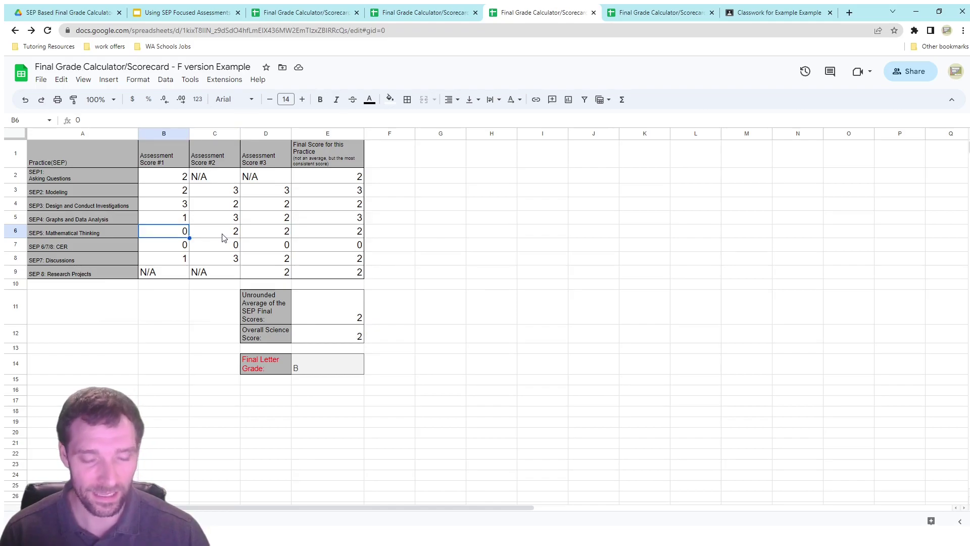
pyautogui.write('N/A')
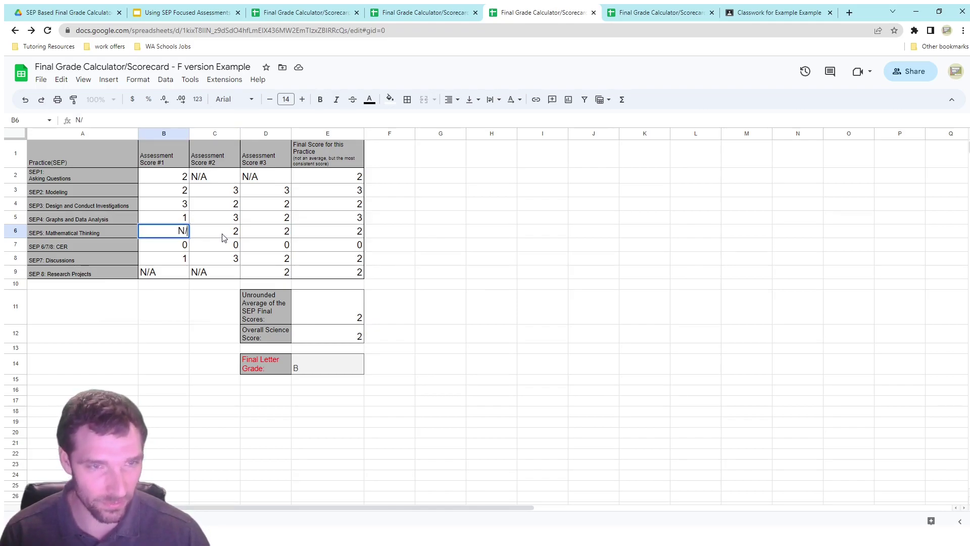
pyautogui.press('BackSpace')
pyautogui.press('BackSpace')
pyautogui.press('BackSpace')
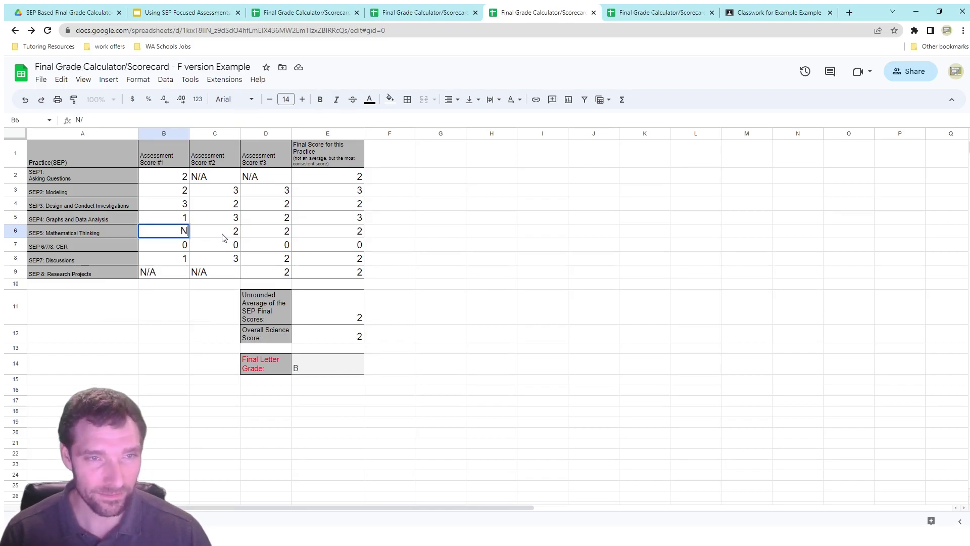
pyautogui.write('0')
pyautogui.press('Tab')
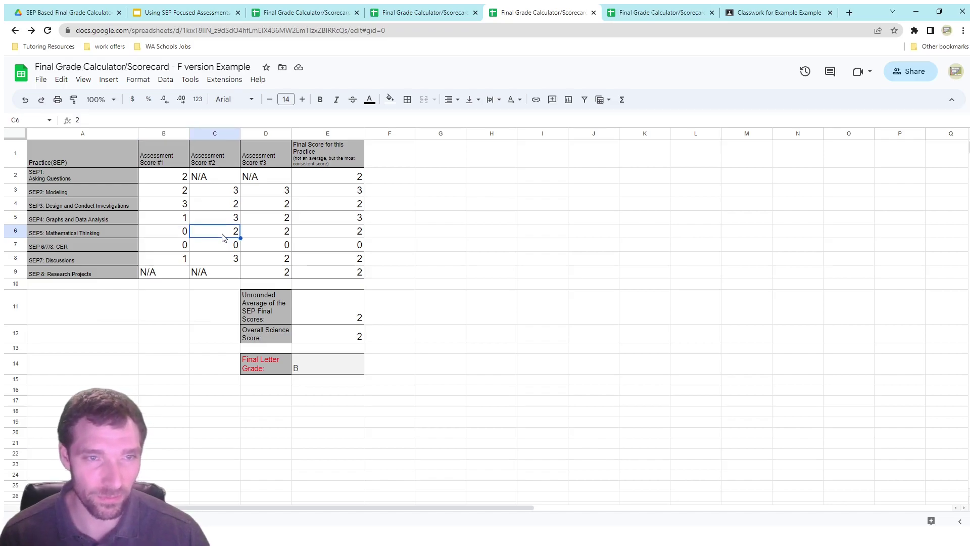
pyautogui.hotkey('shift', 'Tab')
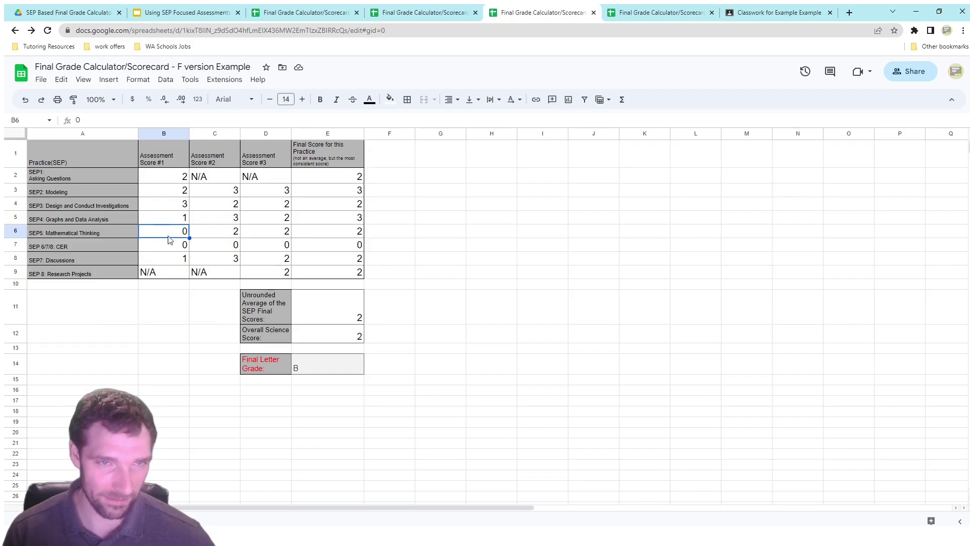
# Step: Compare SEP5's three assessment scores with SEP2's pattern and with SEP5's final score
pyautogui.click(211, 236)
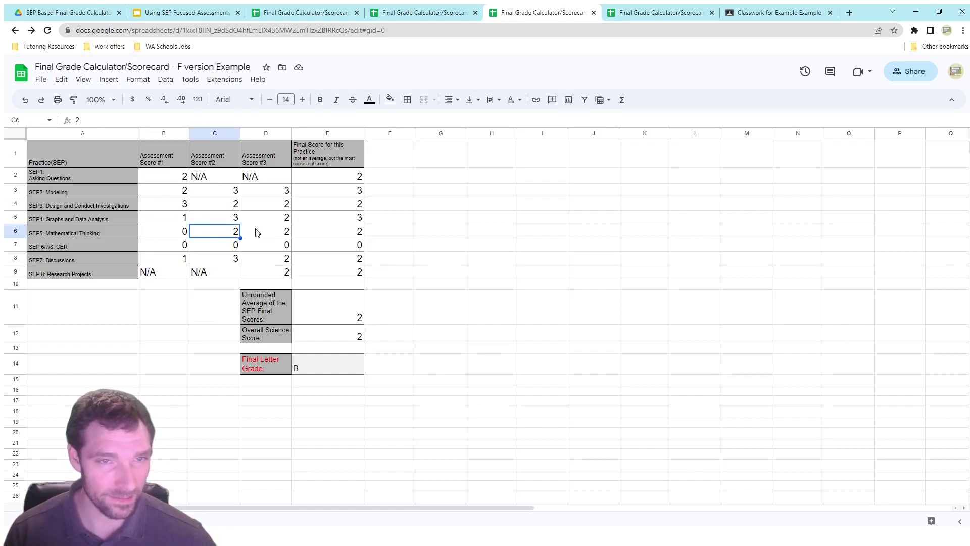
pyautogui.moveTo(173, 195); pyautogui.dragTo(275, 192)
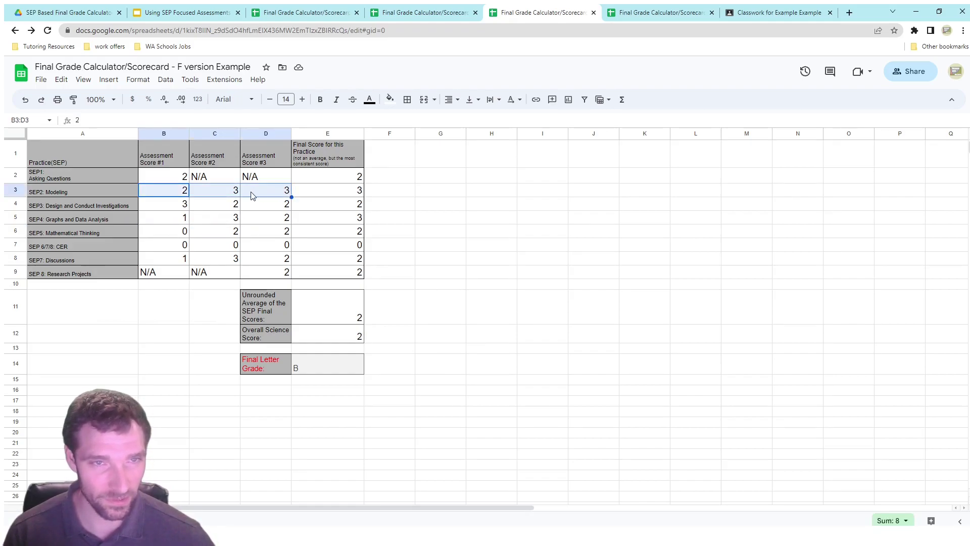
pyautogui.click(227, 194)
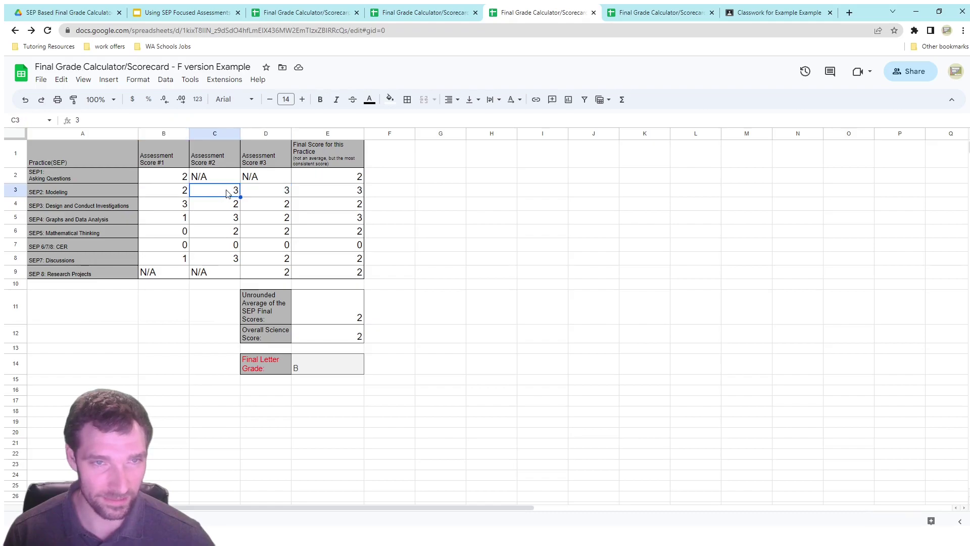
pyautogui.click(225, 235)
pyautogui.click(280, 234)
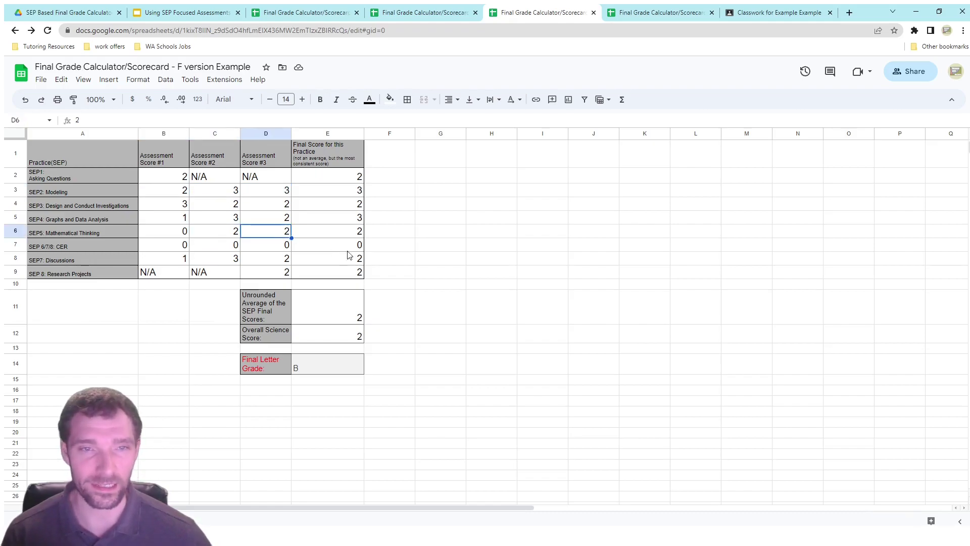
pyautogui.click(340, 234)
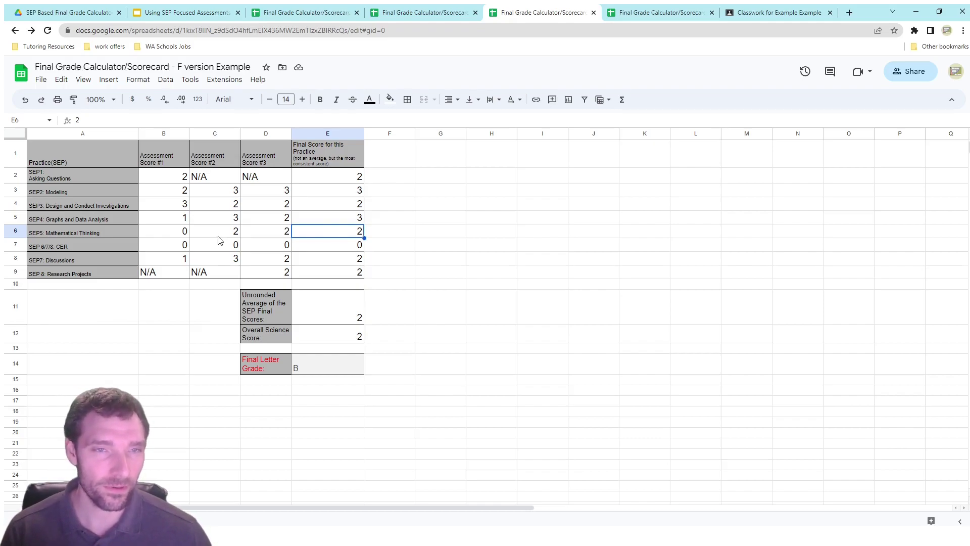
pyautogui.click(169, 234)
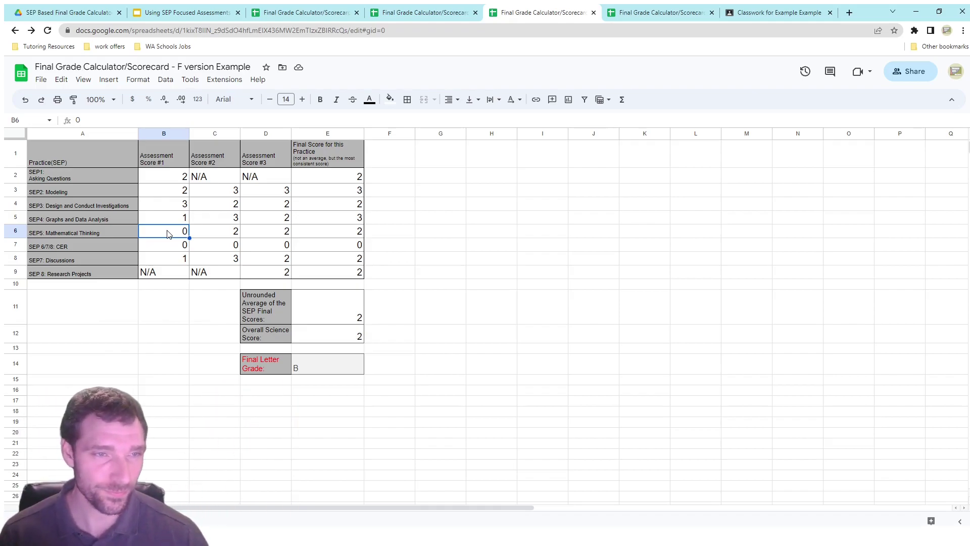
# Step: Compare the three assessment scores of the CER and SEP7 Discussions rows with each practice's final score
pyautogui.moveTo(171, 248); pyautogui.dragTo(286, 251)
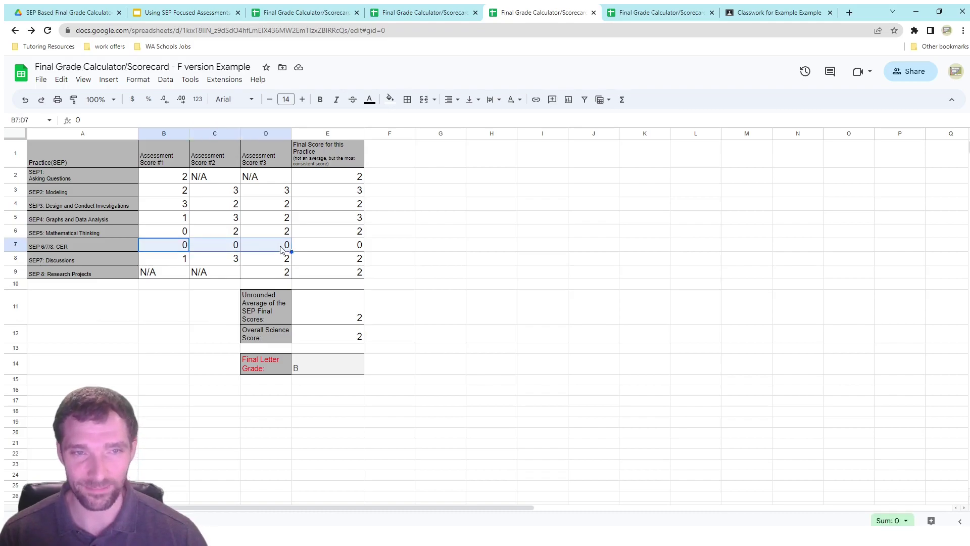
pyautogui.click(326, 253)
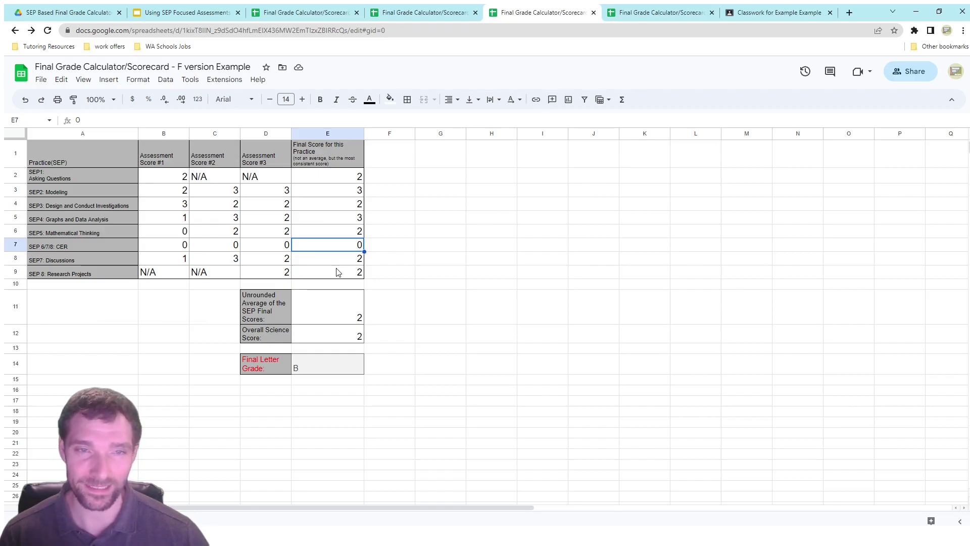
pyautogui.click(342, 263)
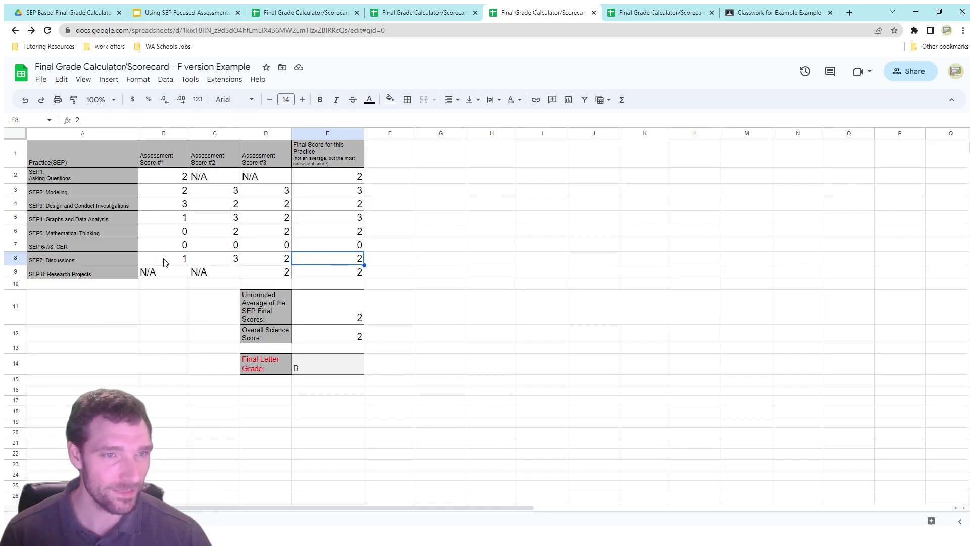
pyautogui.moveTo(162, 261); pyautogui.dragTo(268, 262)
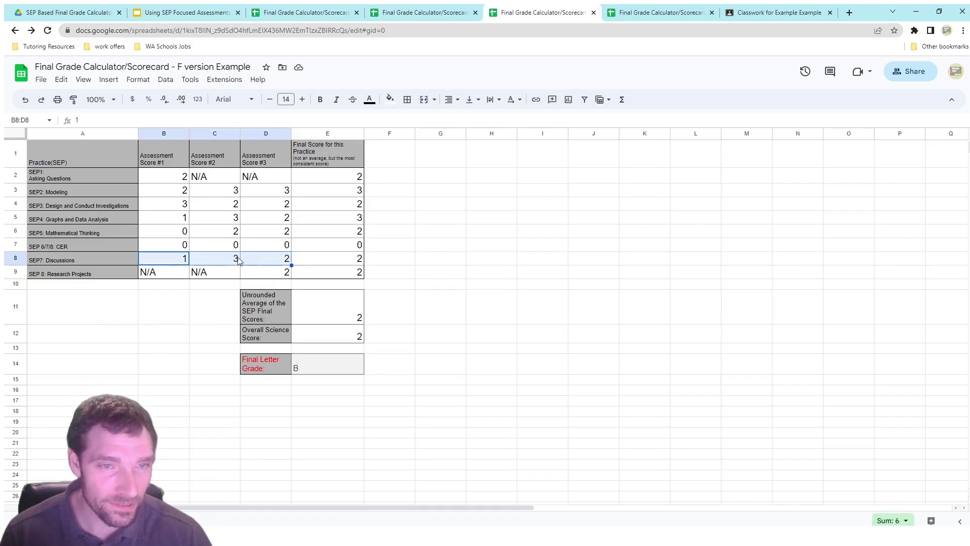
pyautogui.click(222, 261)
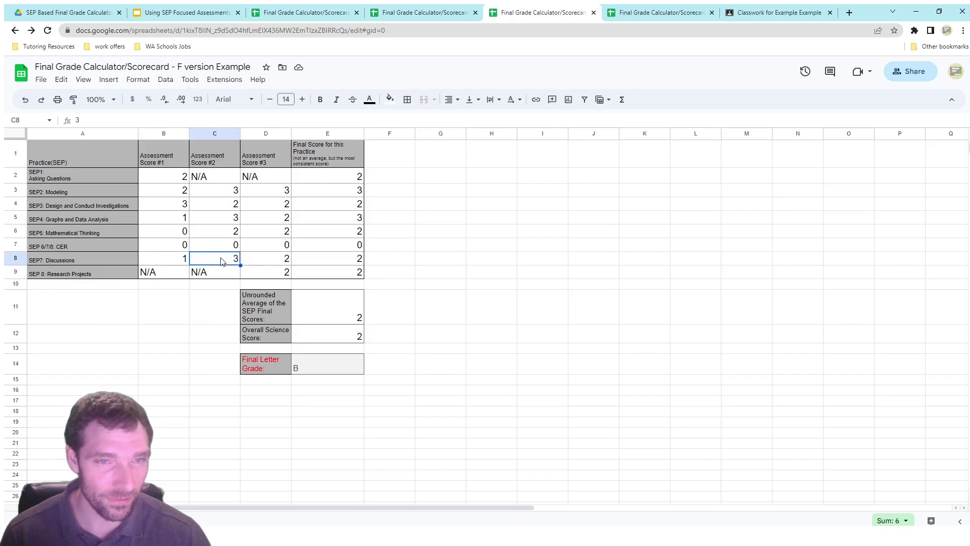
pyautogui.click(268, 262)
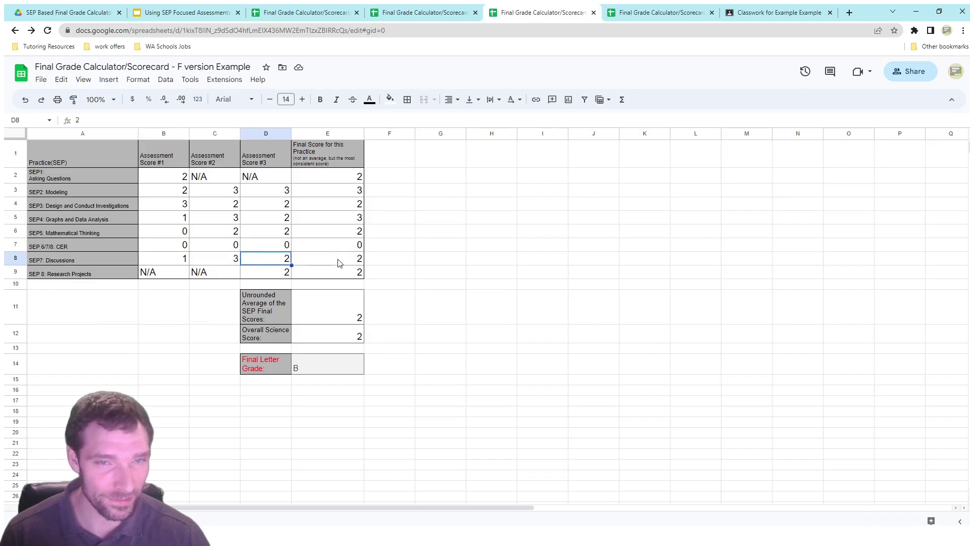
pyautogui.click(338, 263)
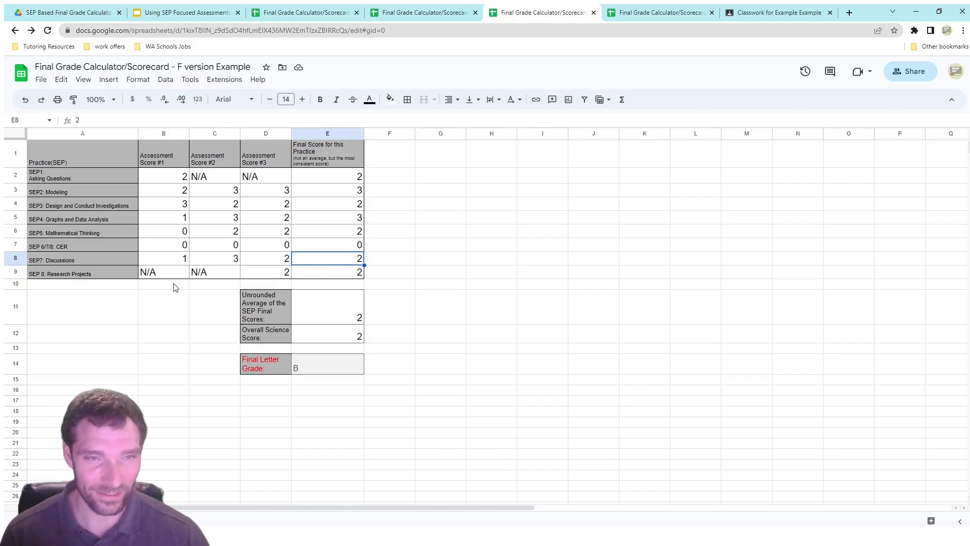
# Step: Examine the Research Projects row's assessment scores and final score, comparing them with SEP1's first assessment score
pyautogui.moveTo(158, 275); pyautogui.dragTo(277, 268)
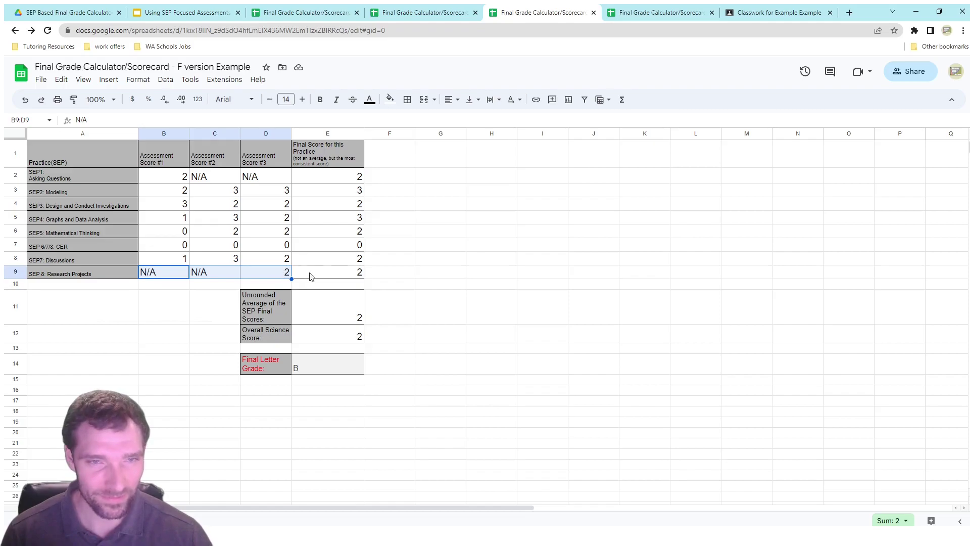
pyautogui.click(328, 275)
pyautogui.click(256, 275)
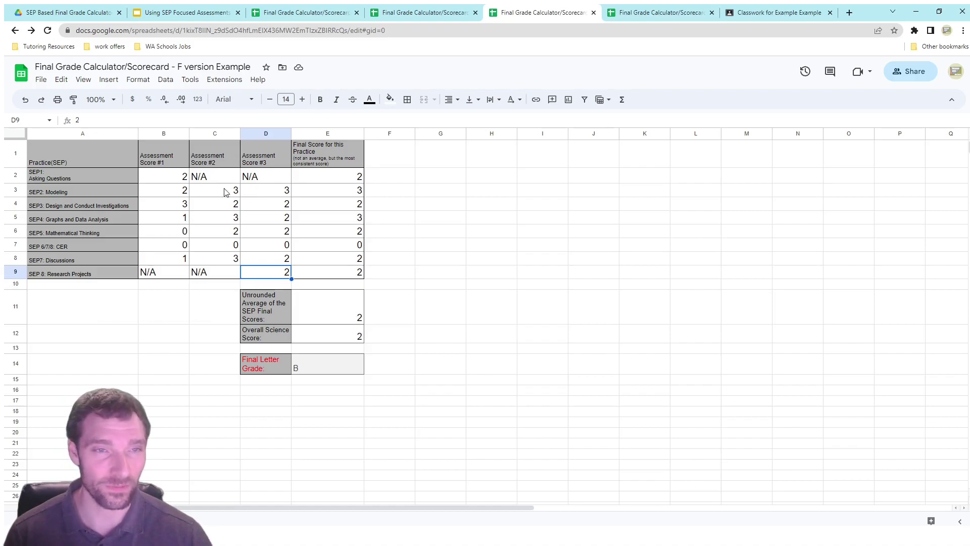
pyautogui.click(160, 177)
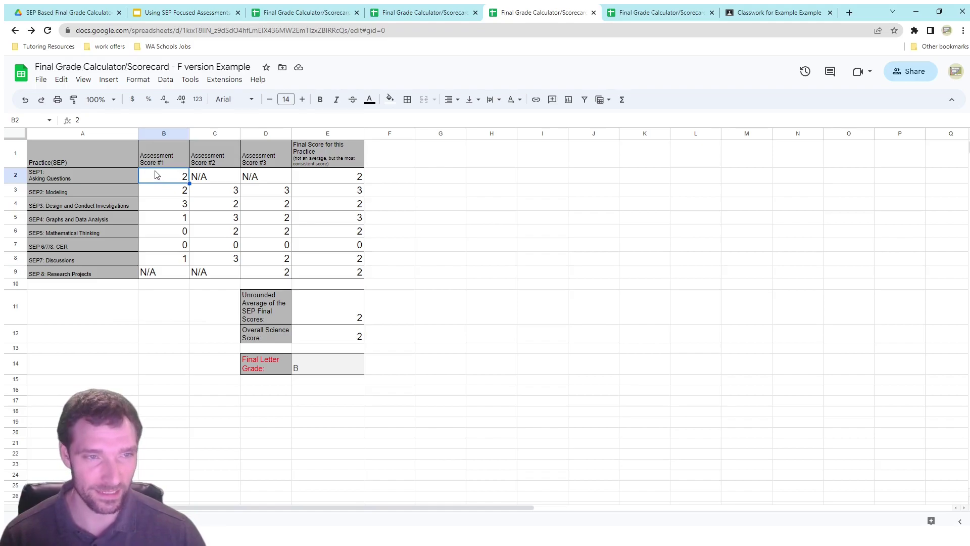
pyautogui.click(262, 273)
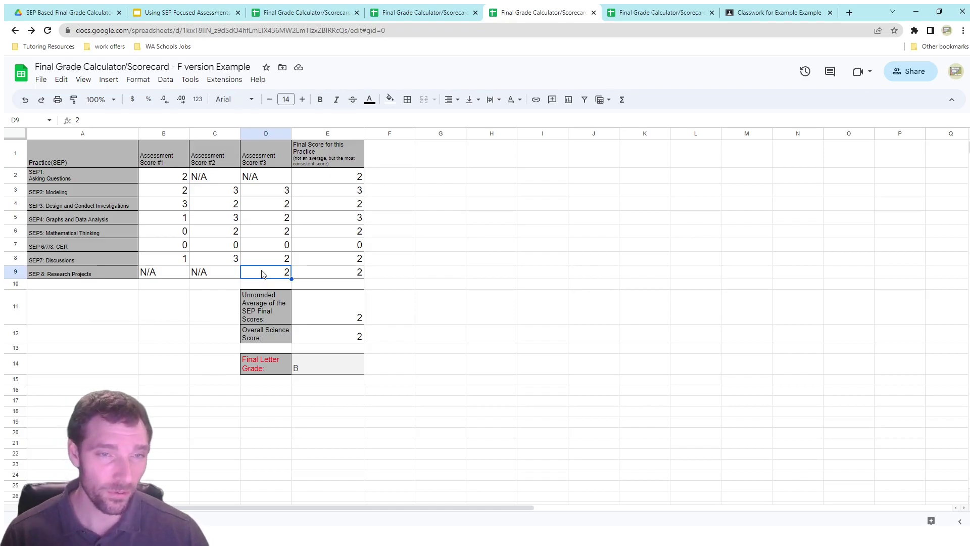
pyautogui.click(178, 273)
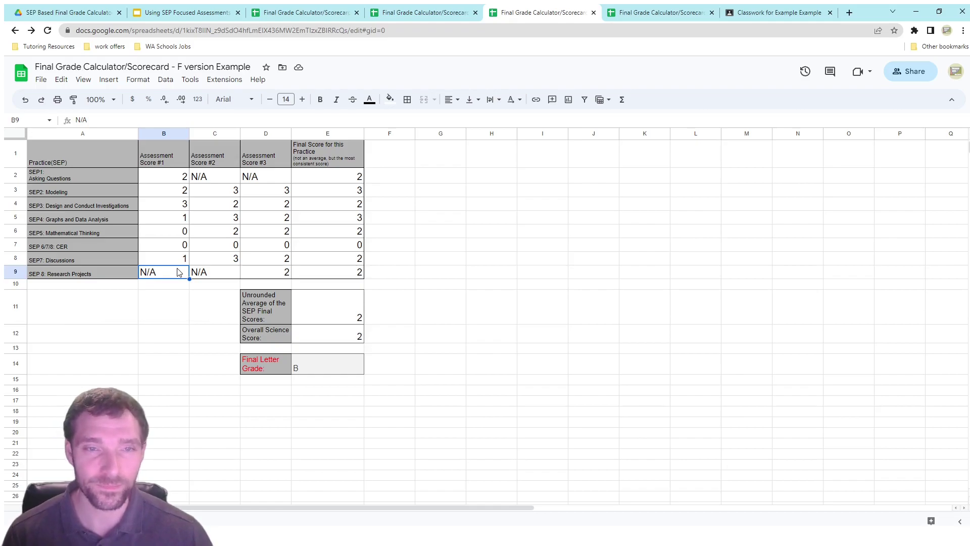
pyautogui.click(342, 274)
# Step: Try final scores of 3 for Research Projects, SEP7 Discussions and CER to test their effect on the final letter grade
pyautogui.click(317, 362)
pyautogui.click(343, 278)
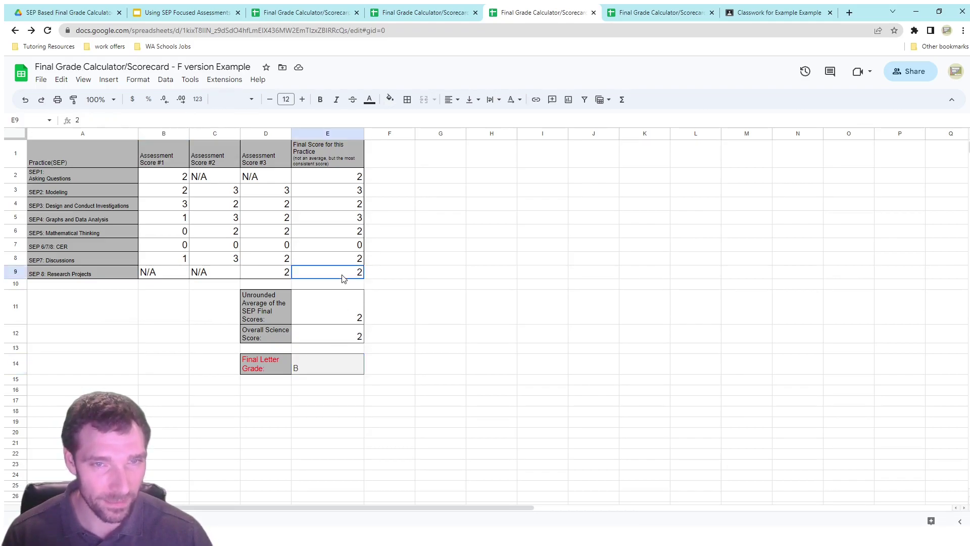
pyautogui.write('3')
pyautogui.press('Up')
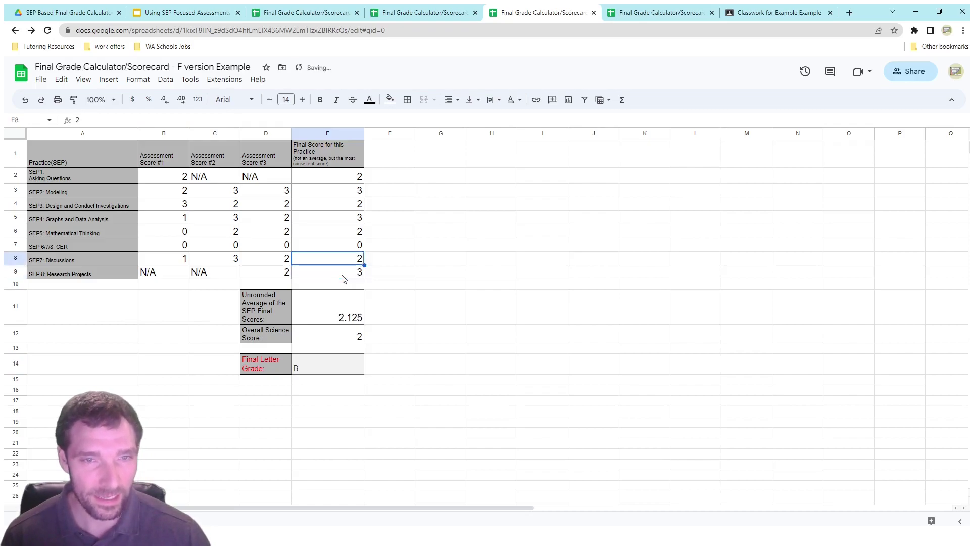
pyautogui.write('3')
pyautogui.press('Up')
pyautogui.write('3')
pyautogui.press('Up')
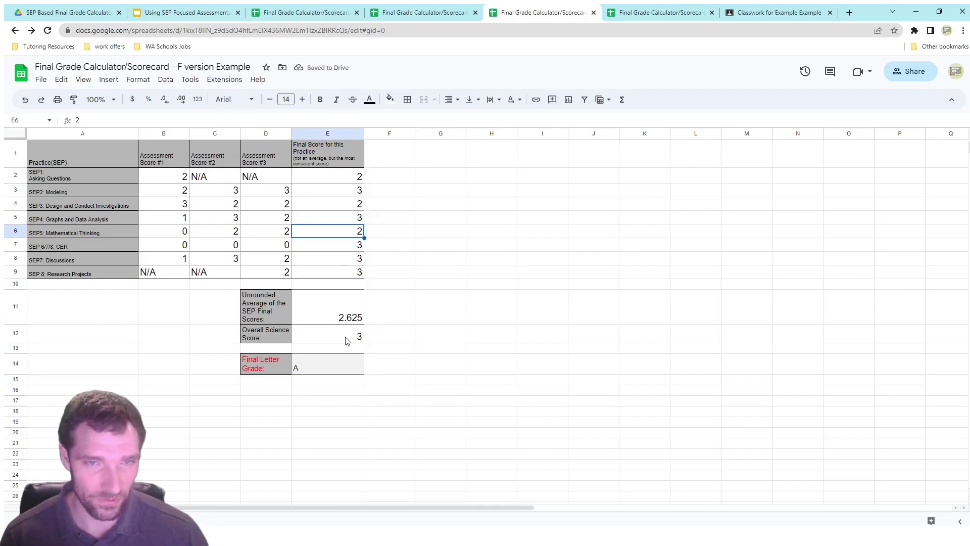
# Step: Undo the three final score changes for CER, SEP7 Discussions and Research Projects
pyautogui.hotkey('ctrl', 'z')
pyautogui.hotkey('ctrl', 'z')
pyautogui.hotkey('ctrl', 'z')
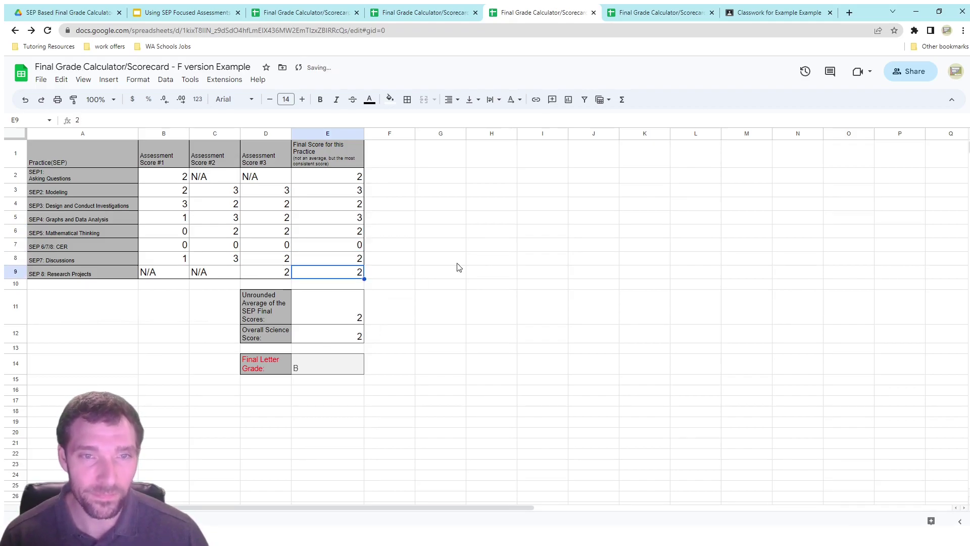
# Step: Switch to the NP/NG version example and inspect its final letter grade formula and SEP7's final score
pyautogui.click(665, 17)
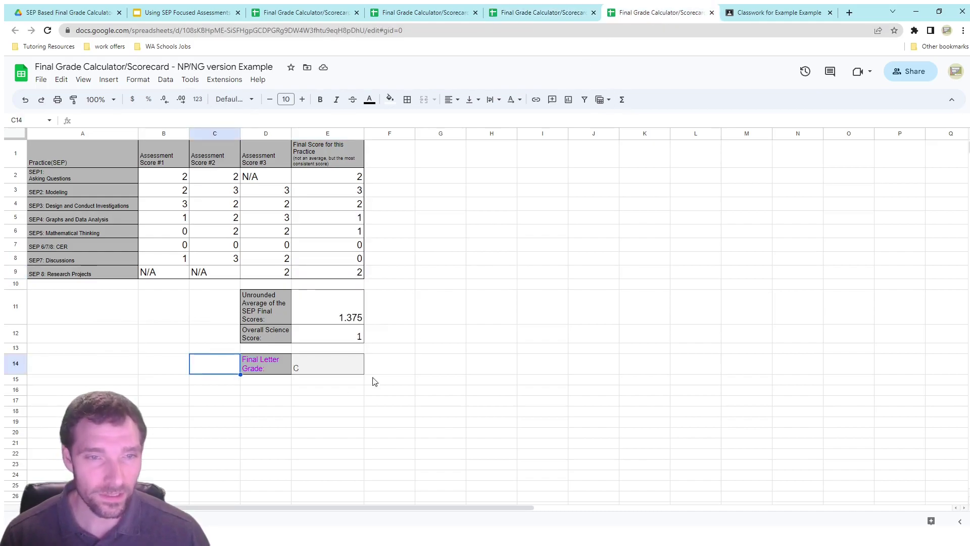
pyautogui.click(331, 369)
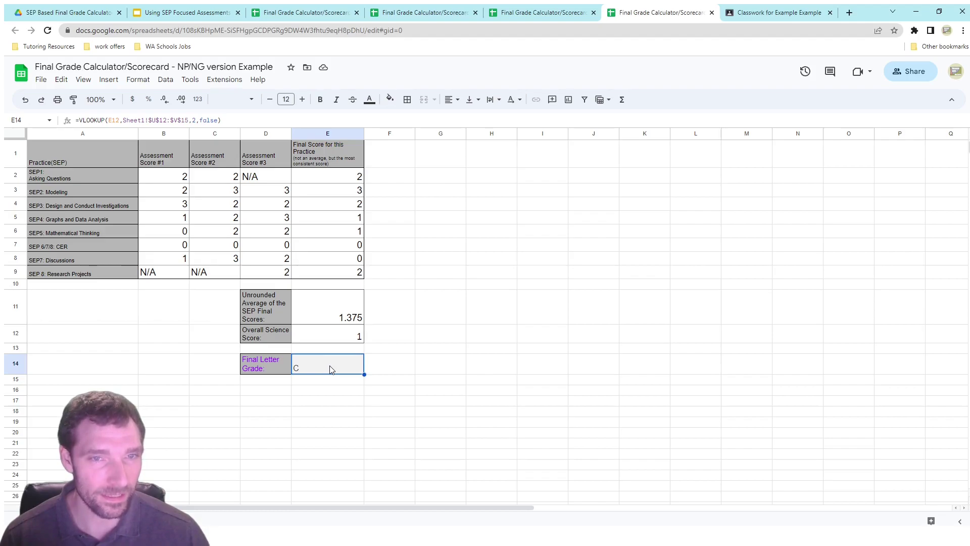
pyautogui.click(343, 259)
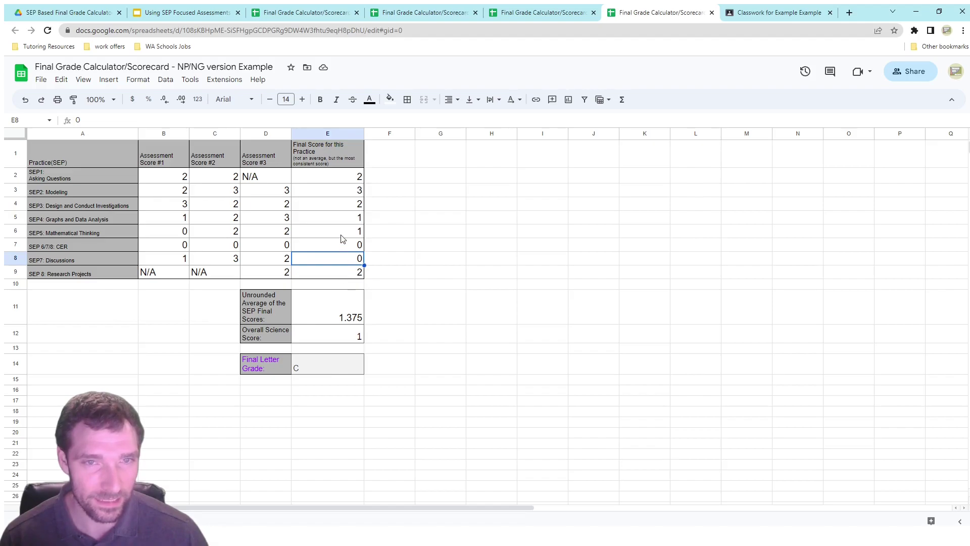
# Step: Change SEP3's final score to 1 and SEP2's final score to 0
pyautogui.click(346, 209)
pyautogui.write('1')
pyautogui.press('Up')
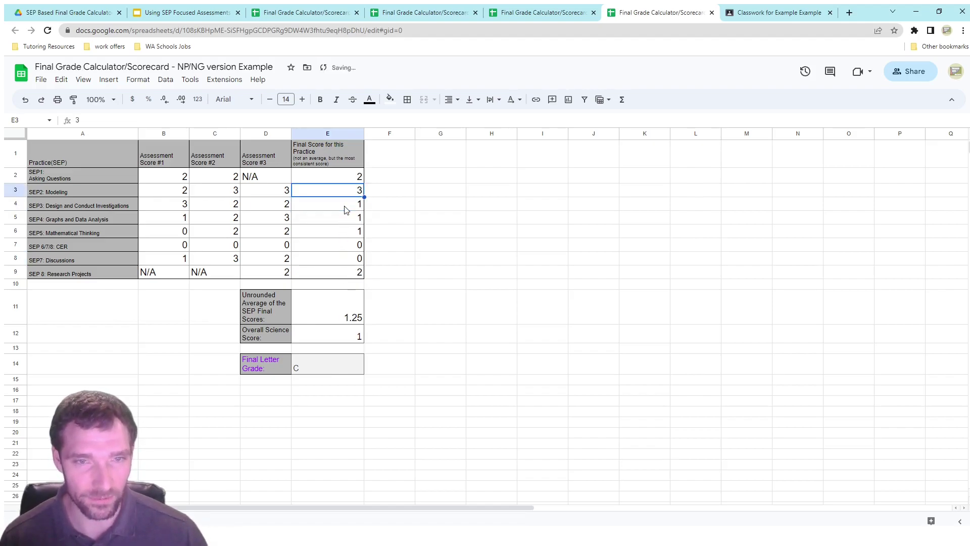
pyautogui.write('0')
pyautogui.press('Return')
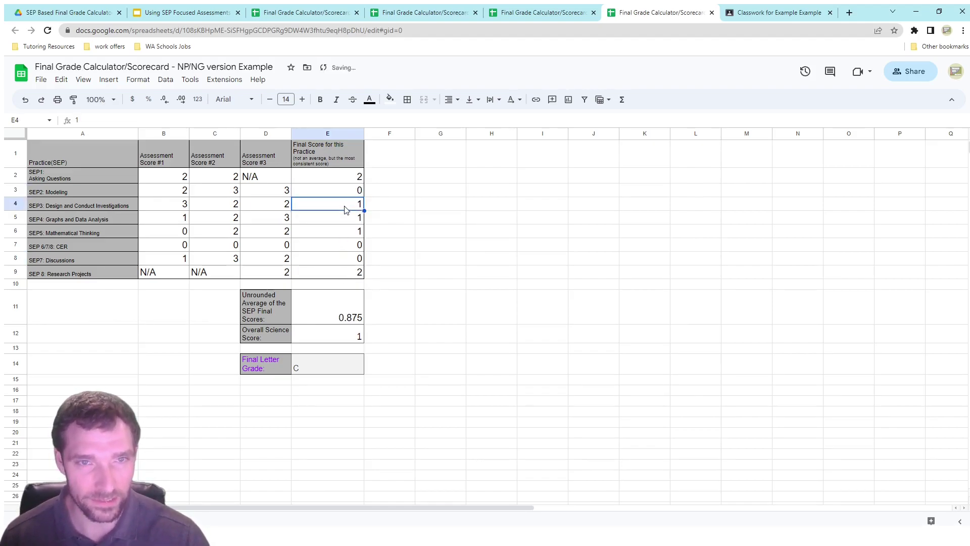
# Step: Set the final scores of SEP3 and SEP4 to 0
pyautogui.write('0')
pyautogui.press('Return')
pyautogui.write('0')
pyautogui.press('Return')
pyautogui.press('Down')
pyautogui.press('Down')
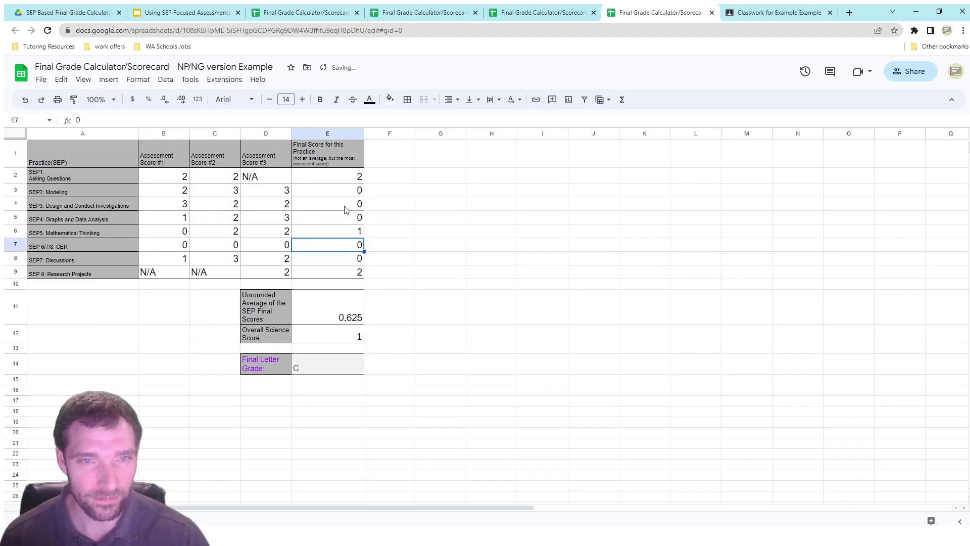
# Step: Set the final scores of SEP5 Mathematical Thinking and SEP 8 Research Projects to 0
pyautogui.press('Up')
pyautogui.press('Up')
pyautogui.write('0')
pyautogui.press('Down')
pyautogui.press('Down')
pyautogui.press('Down')
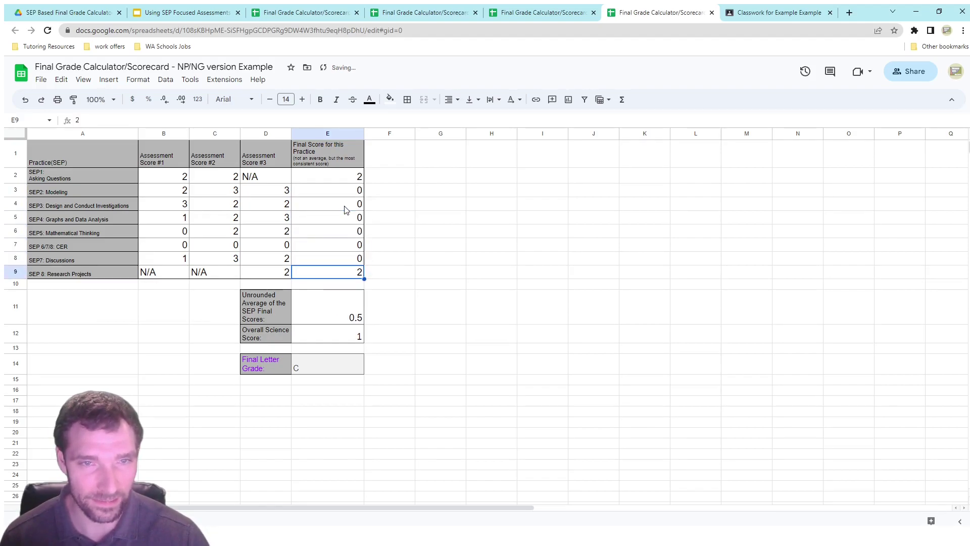
pyautogui.write('0')
pyautogui.press('Up')
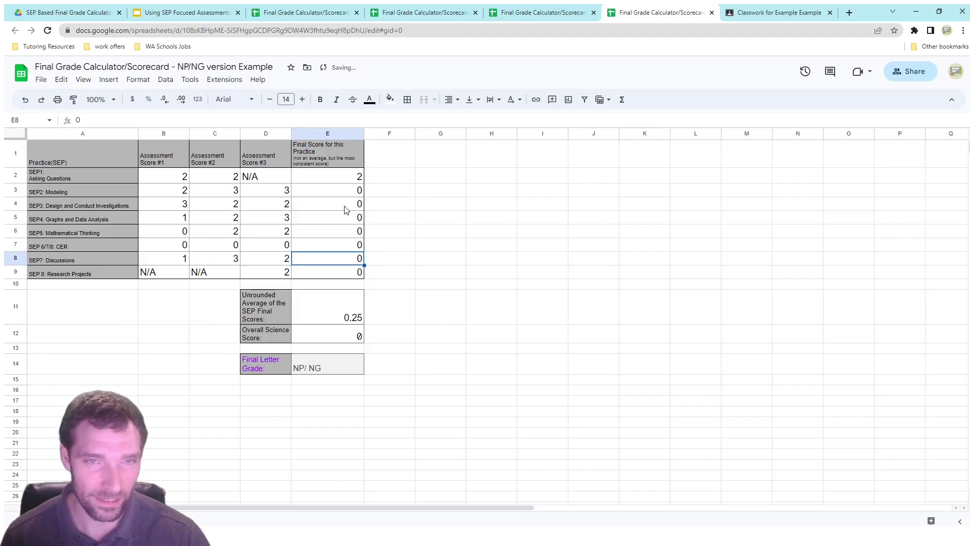
# Step: Set the final scores of SEP1 Asking Questions and SEP2 Modeling to 1
pyautogui.press('Up')
pyautogui.press('Up')
pyautogui.press('Up')
pyautogui.press('Up')
pyautogui.press('Up')
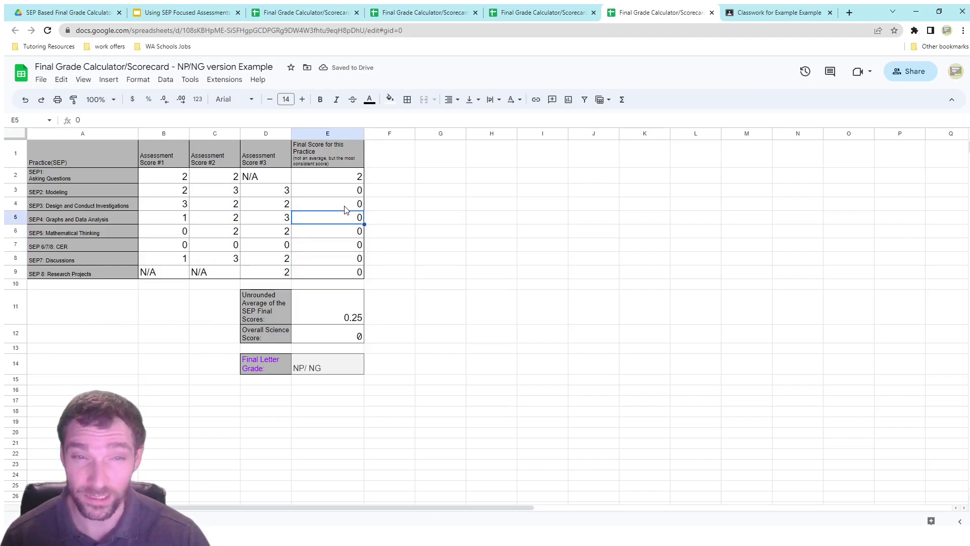
pyautogui.press('Up')
pyautogui.write('1')
pyautogui.press('Return')
pyautogui.write('1')
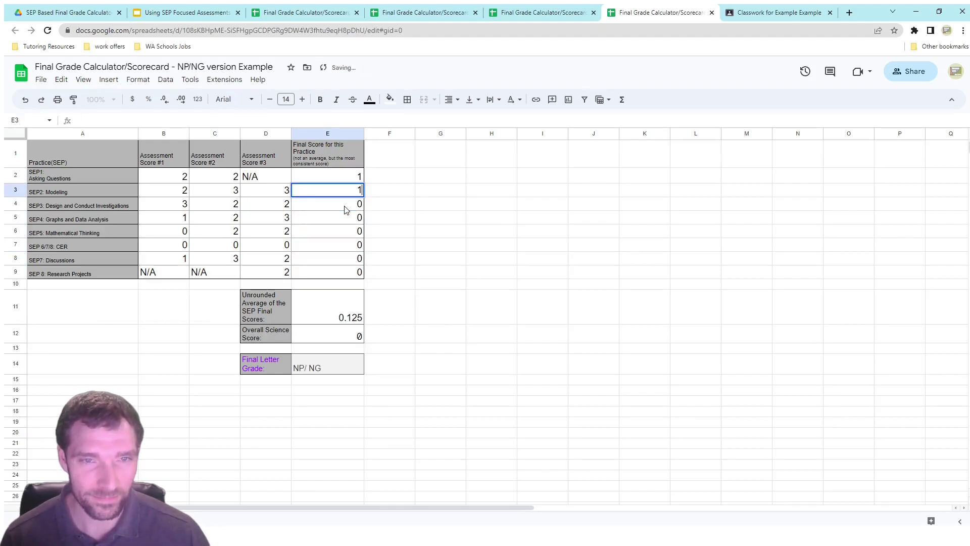
pyautogui.press('Return')
# Step: Set the final scores of SEP3 and SEP4 to 1, and return to SEP1's final score
pyautogui.write('1')
pyautogui.press('Return')
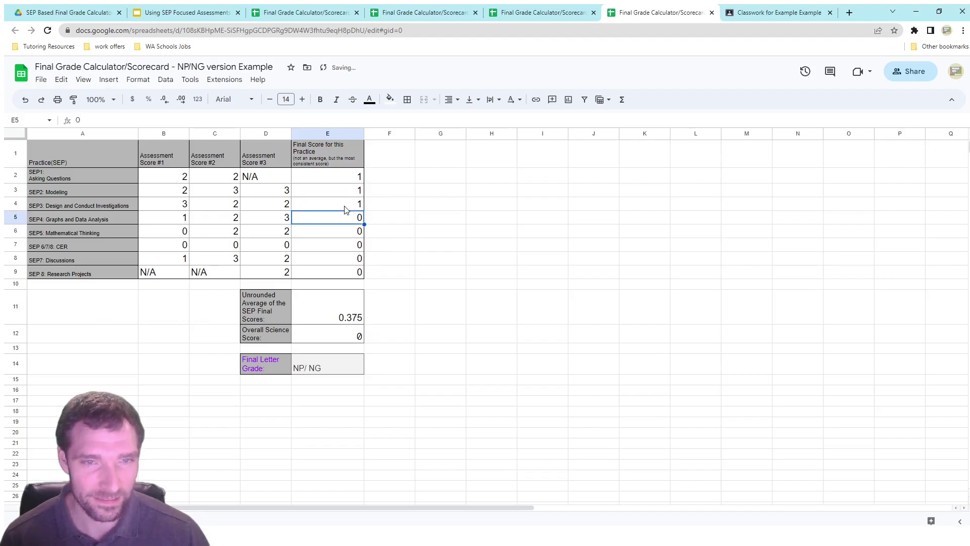
pyautogui.write('1')
pyautogui.press('Return')
pyautogui.press('Up')
pyautogui.press('Up')
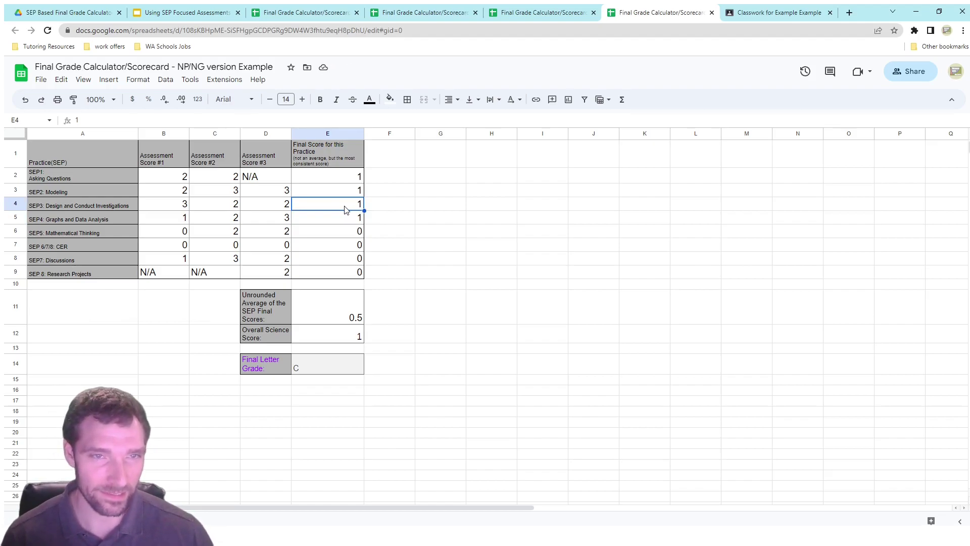
pyautogui.press('Up')
pyautogui.press('Up')
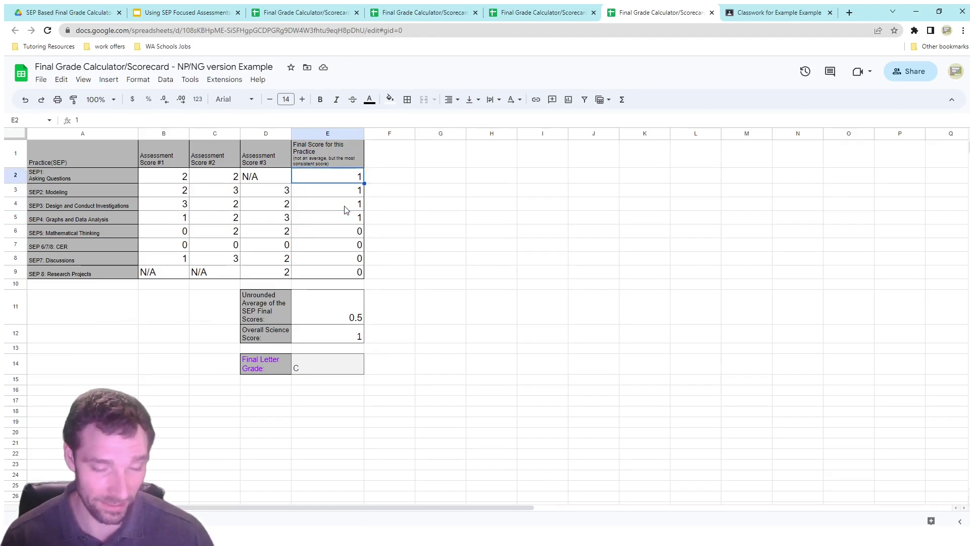
# Step: Clear the final scores of all eight practices, SEP1 through SEP 8, in the NP/NG version example
pyautogui.hotkey('shift', 'Down')
pyautogui.hotkey('shift', 'Down')
pyautogui.hotkey('shift', 'Down')
pyautogui.hotkey('shift', 'Down')
pyautogui.hotkey('shift', 'Down')
pyautogui.hotkey('shift', 'Down')
pyautogui.hotkey('shift', 'Down')
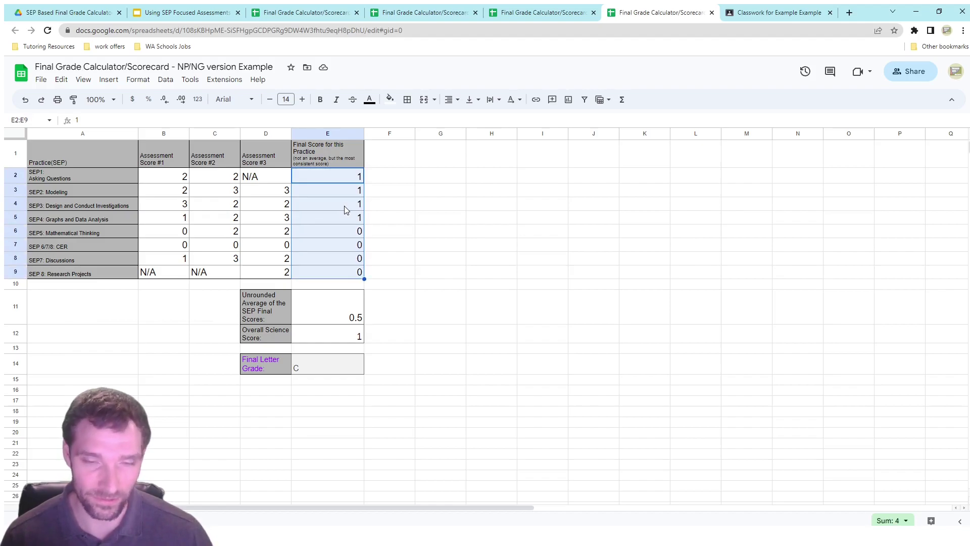
pyautogui.press('Delete')
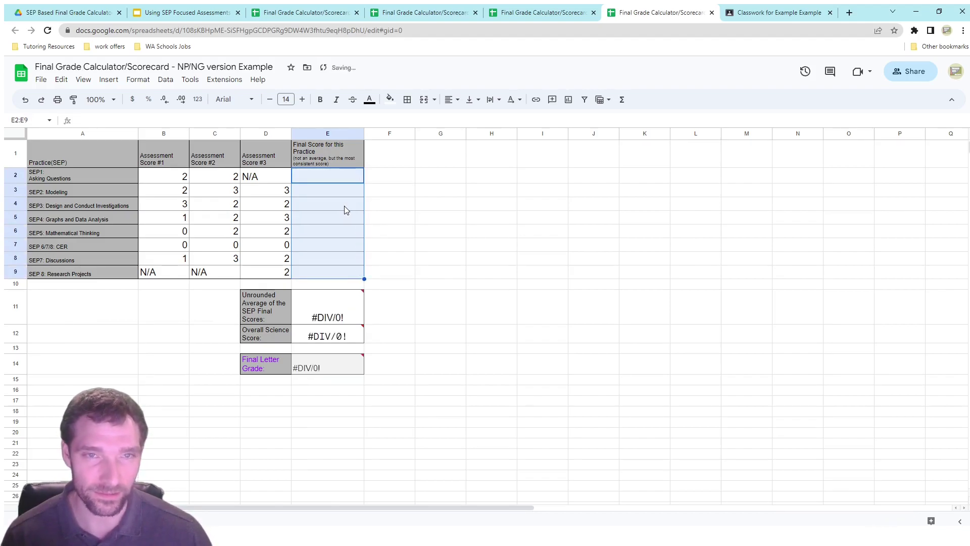
# Step: Set the final score of SEP1 Asking Questions to 2 and SEP2 Modeling to 3
pyautogui.hotkey('shift', 'Up')
pyautogui.hotkey('shift', 'Up')
pyautogui.hotkey('shift', 'Up')
pyautogui.hotkey('shift', 'Up')
pyautogui.hotkey('shift', 'Up')
pyautogui.hotkey('shift', 'Up')
pyautogui.hotkey('shift', 'Up')
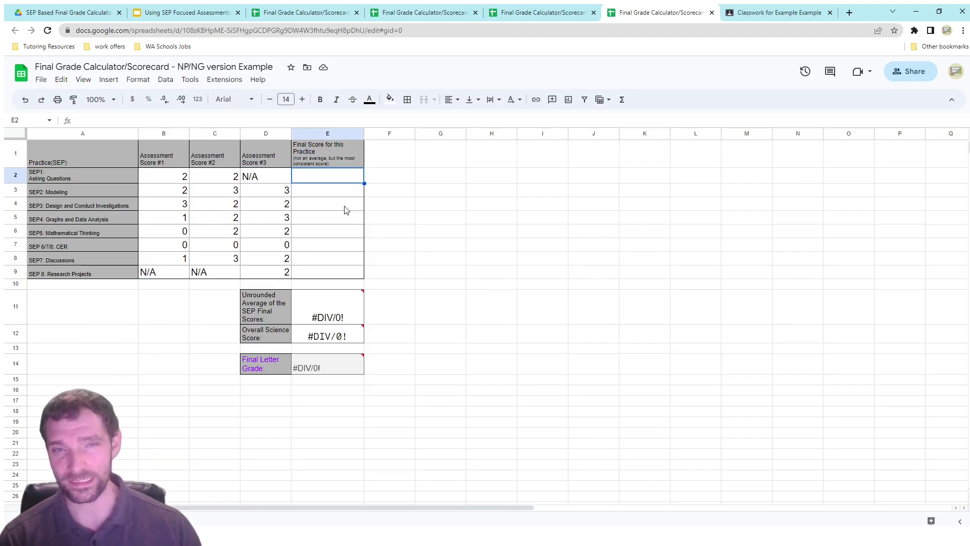
pyautogui.write('2')
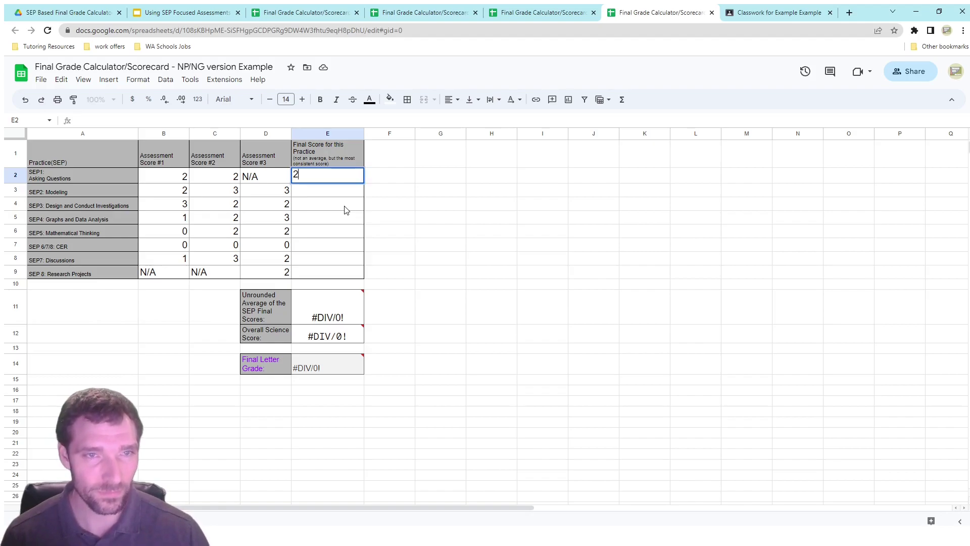
pyautogui.press('Return')
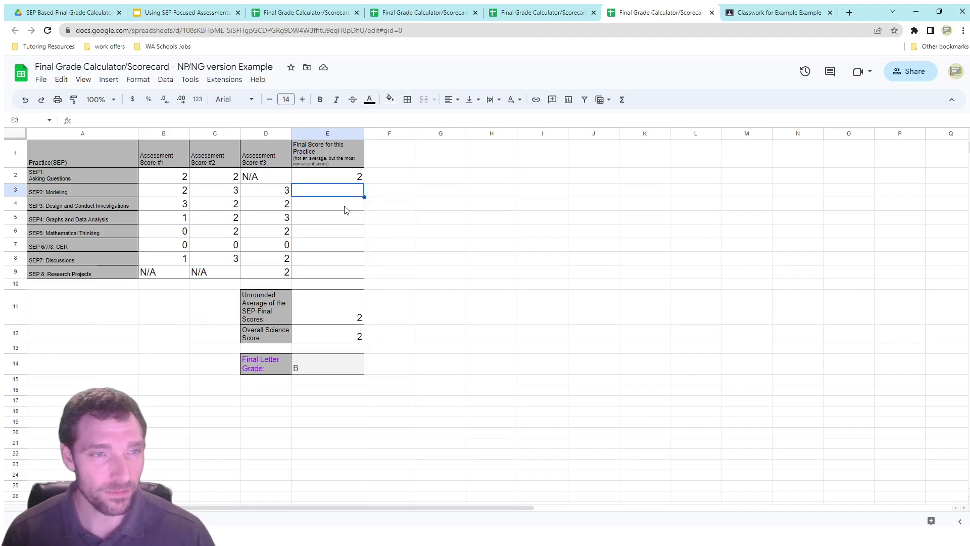
pyautogui.write('3')
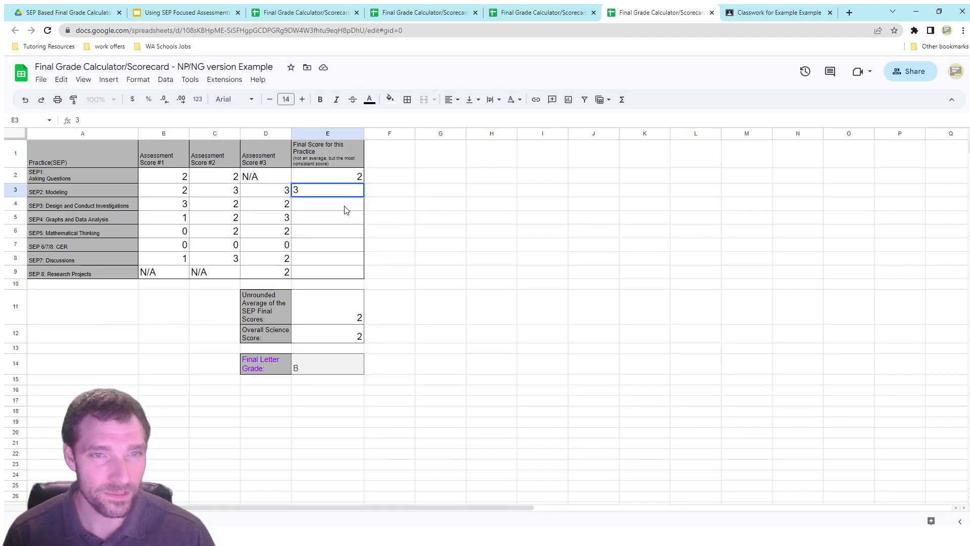
pyautogui.press('Return')
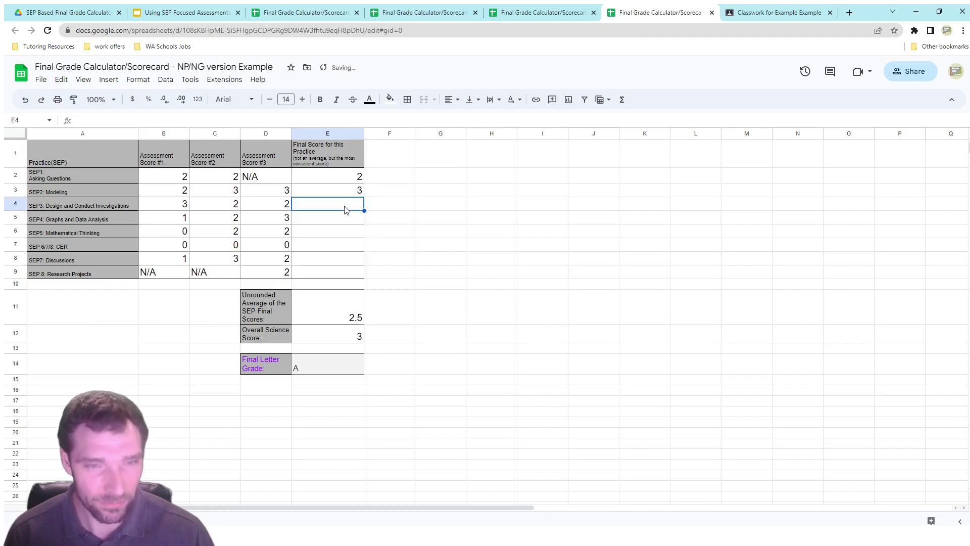
# Step: Set the final score of SEP3 Design and Conduct Investigations to 2 and SEP4 Graphs and Data Analysis to 3
pyautogui.write('2')
pyautogui.press('Return')
pyautogui.click(346, 207)
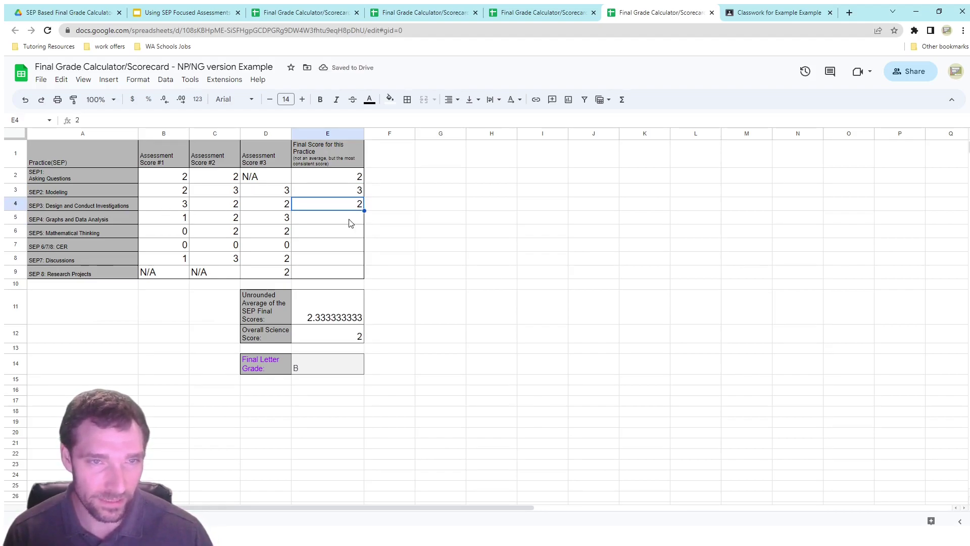
pyautogui.click(334, 221)
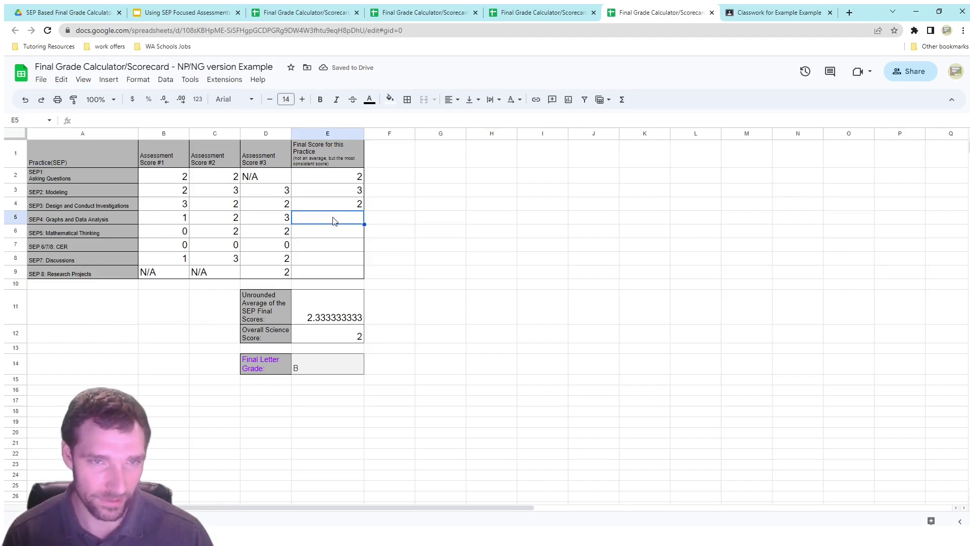
pyautogui.write('3')
pyautogui.press('Return')
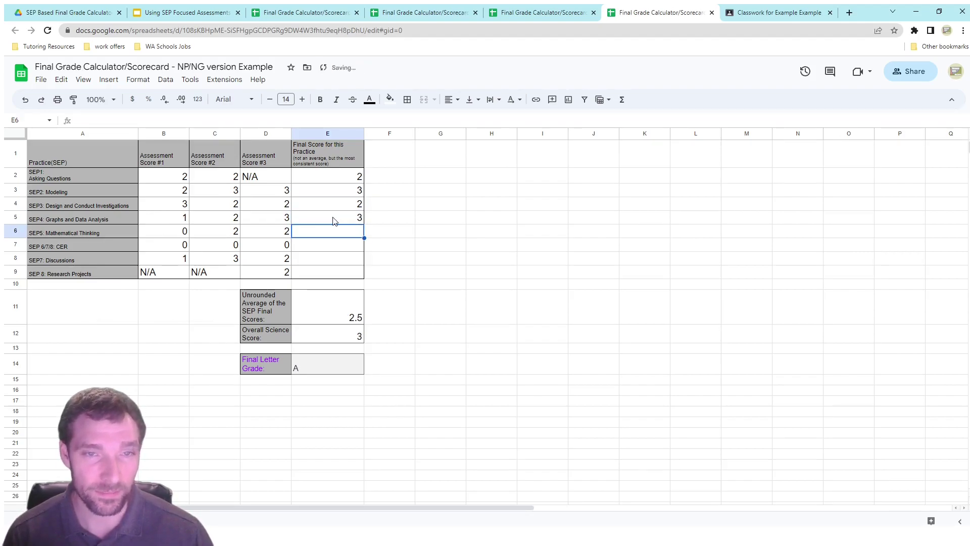
# Step: Set the final score of SEP5 Mathematical Thinking to 2 and SEP 6/7/8 CER to 0
pyautogui.write('2')
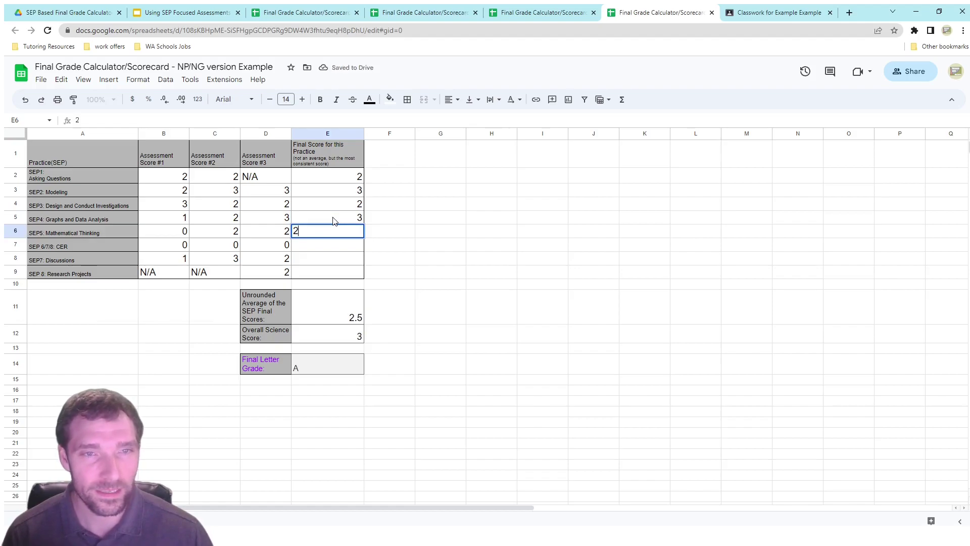
pyautogui.press('Return')
pyautogui.write('0')
pyautogui.press('Return')
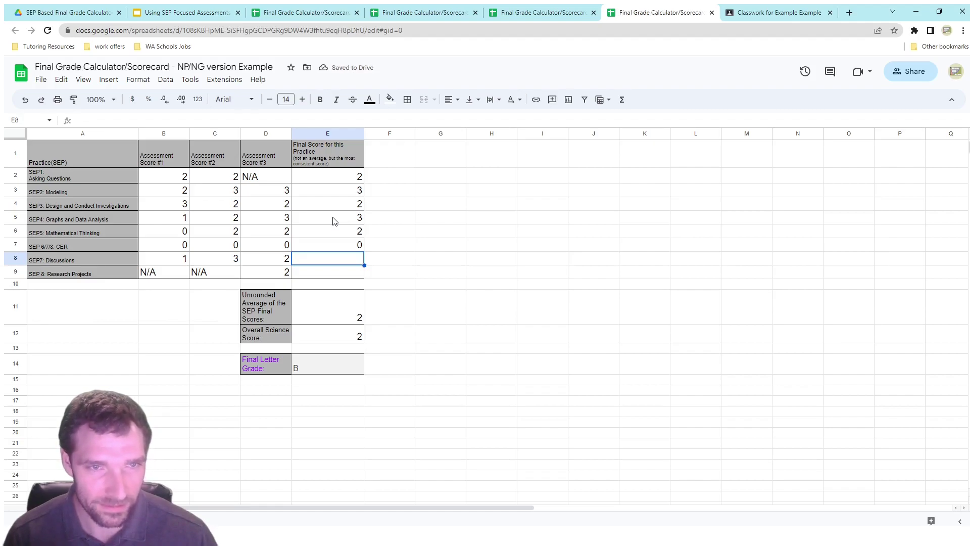
# Step: Set the final score of SEP7 Discussions to 3 and SEP 8 Research Projects to 2
pyautogui.write('3')
pyautogui.press('Return')
pyautogui.write('2')
pyautogui.press('Return')
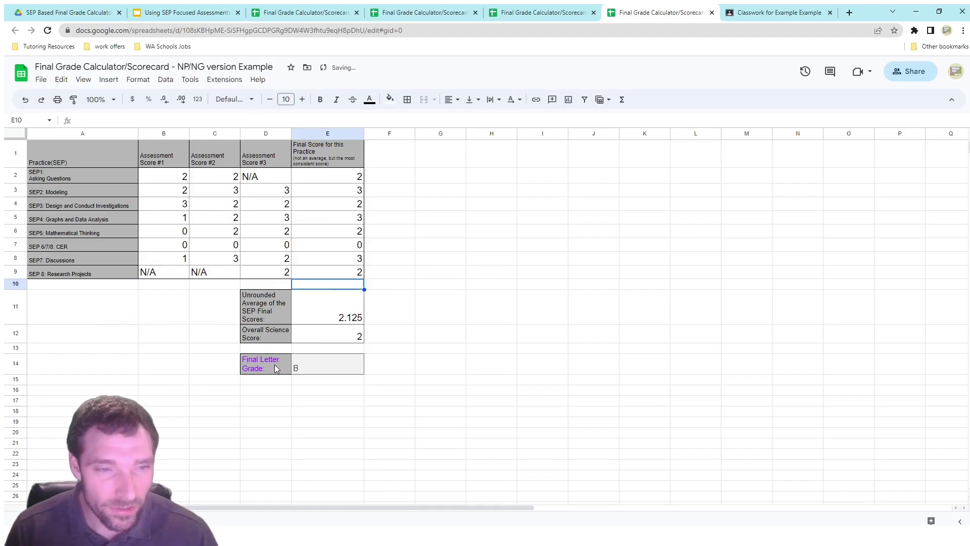
# Step: Compare the Final Letter Grade label in the F version example with the one in the NP/NG version example
pyautogui.click(551, 12)
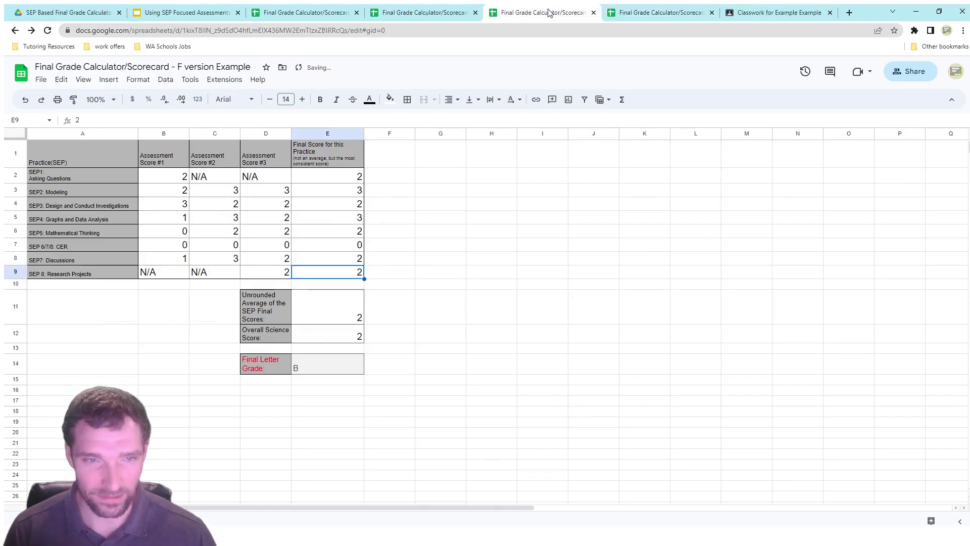
pyautogui.click(274, 361)
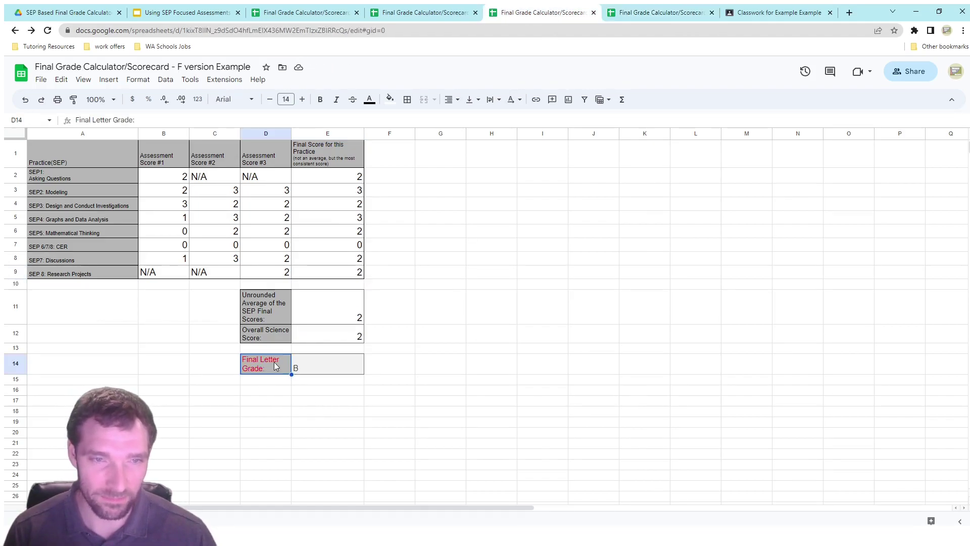
pyautogui.click(427, 373)
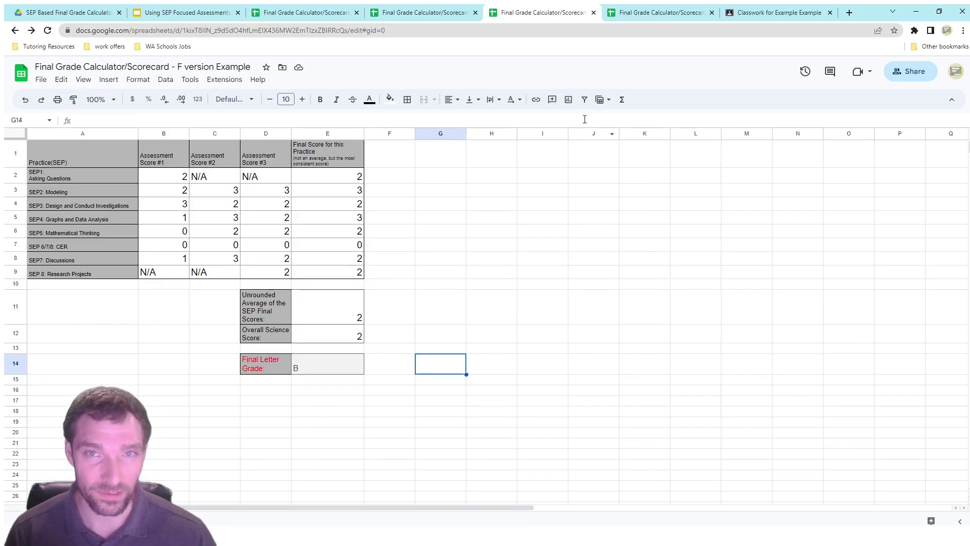
pyautogui.click(665, 13)
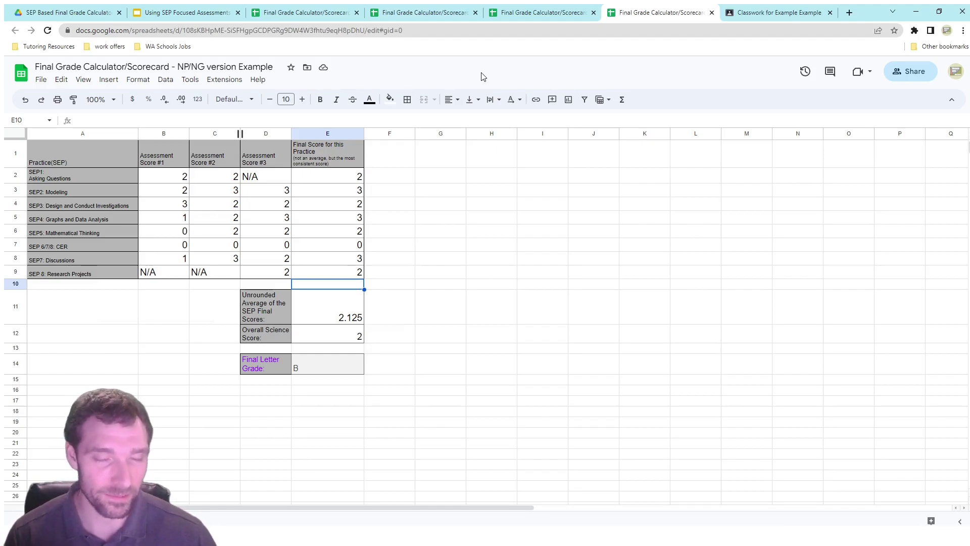
pyautogui.click(277, 362)
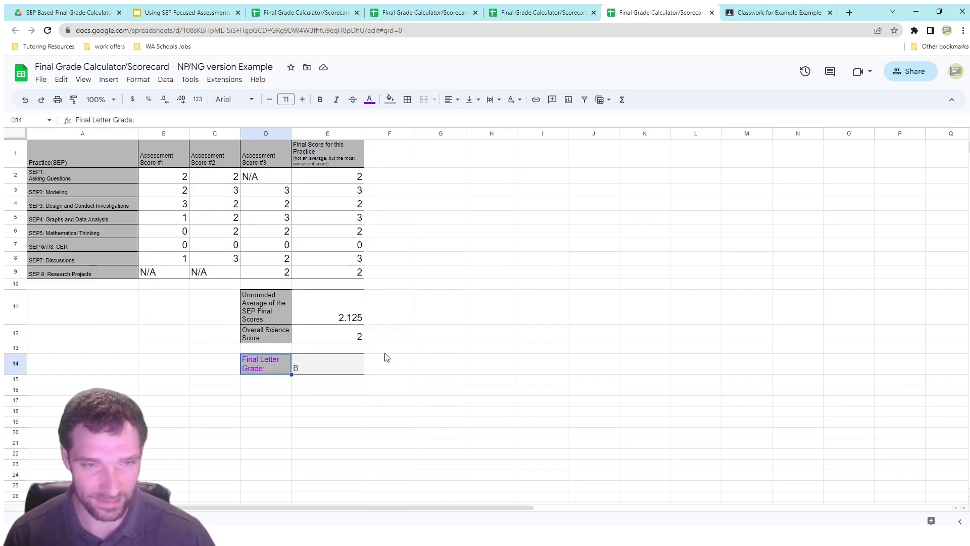
pyautogui.click(448, 370)
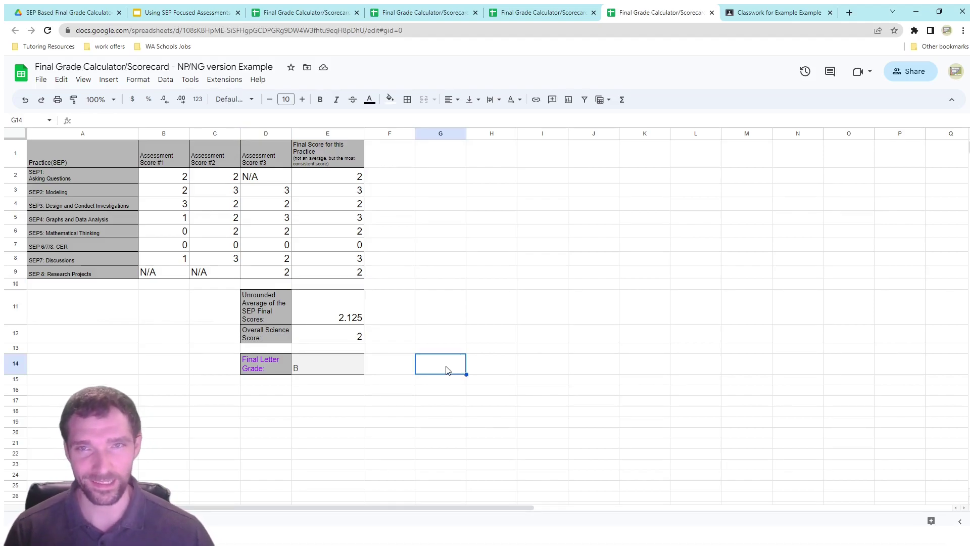
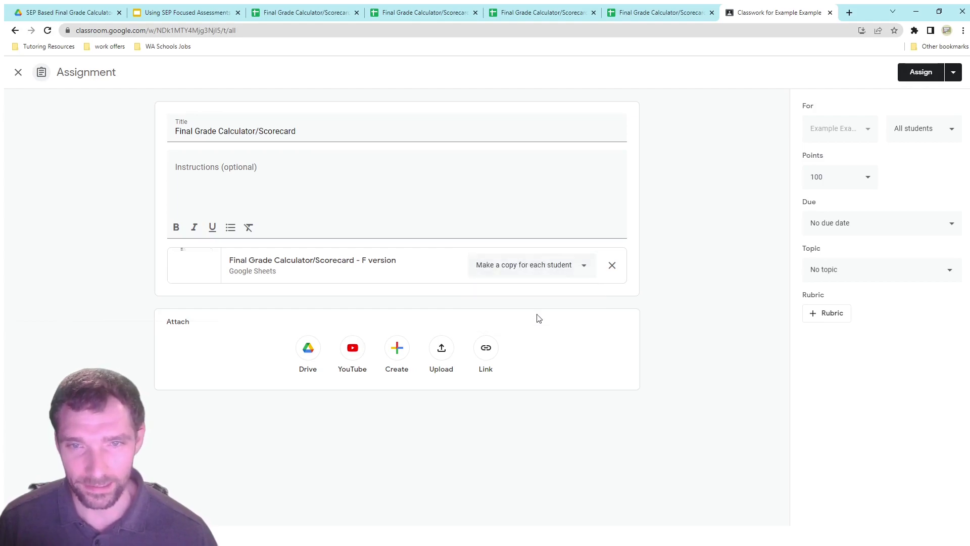
# Step: Set the Google Classroom assignment's topic to Final Grade and its points to Ungraded
pyautogui.click(840, 271)
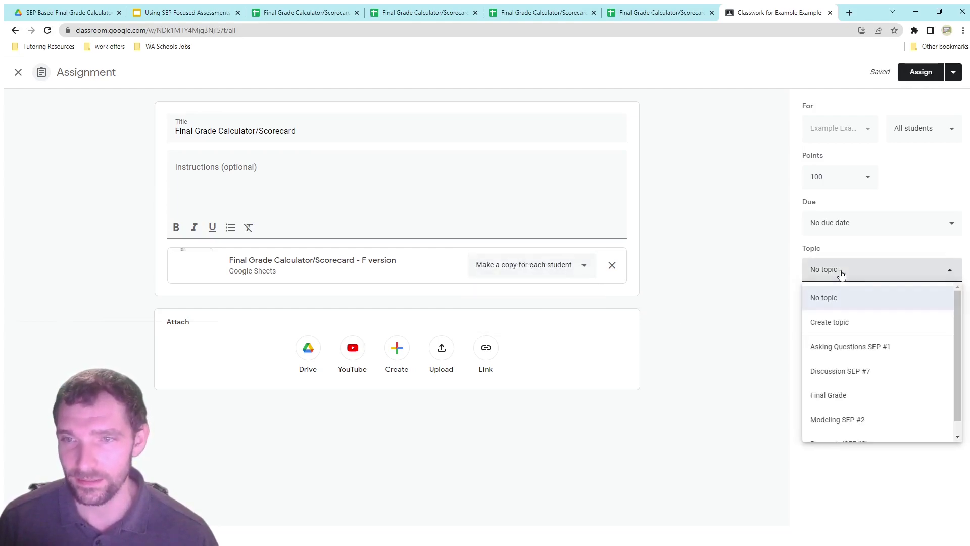
pyautogui.scroll(-1, 870, 368)
pyautogui.click(839, 379)
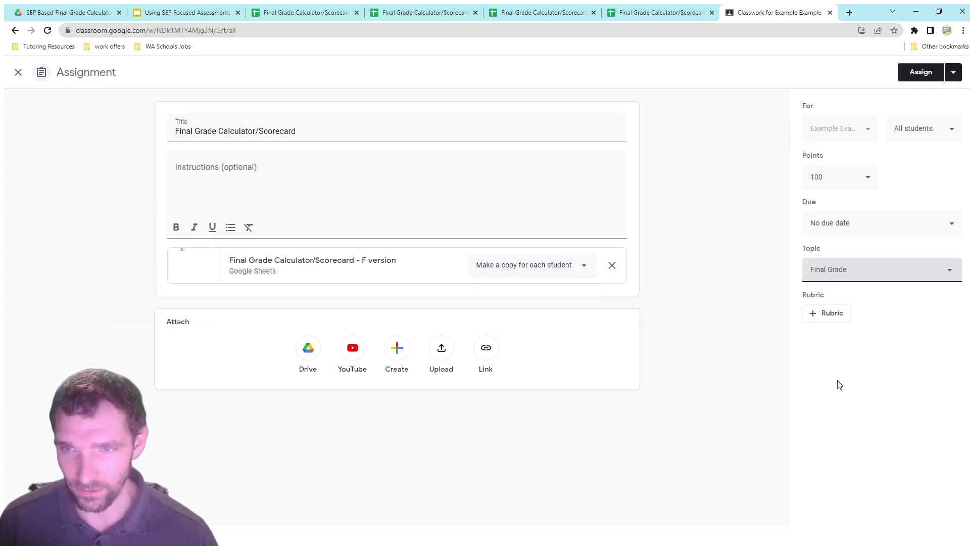
pyautogui.click(842, 178)
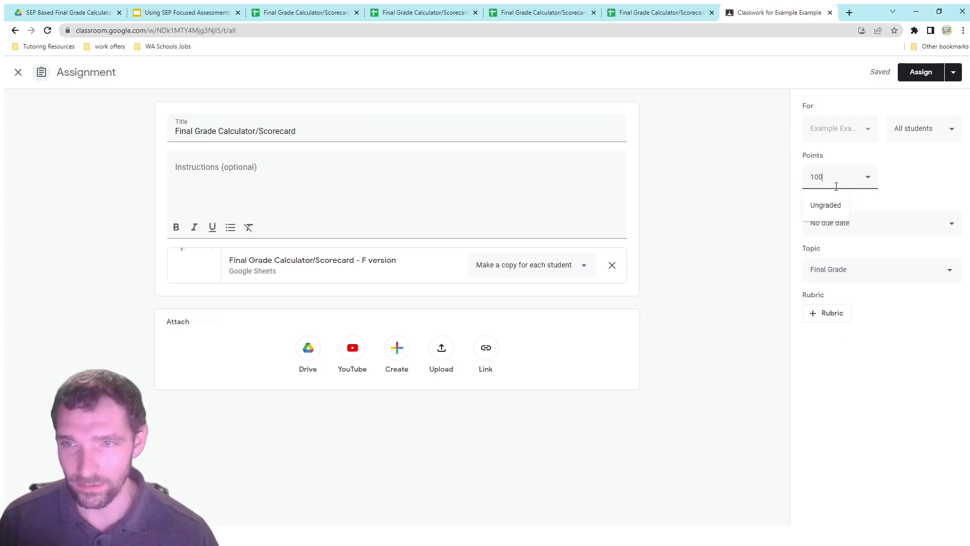
pyautogui.click(826, 205)
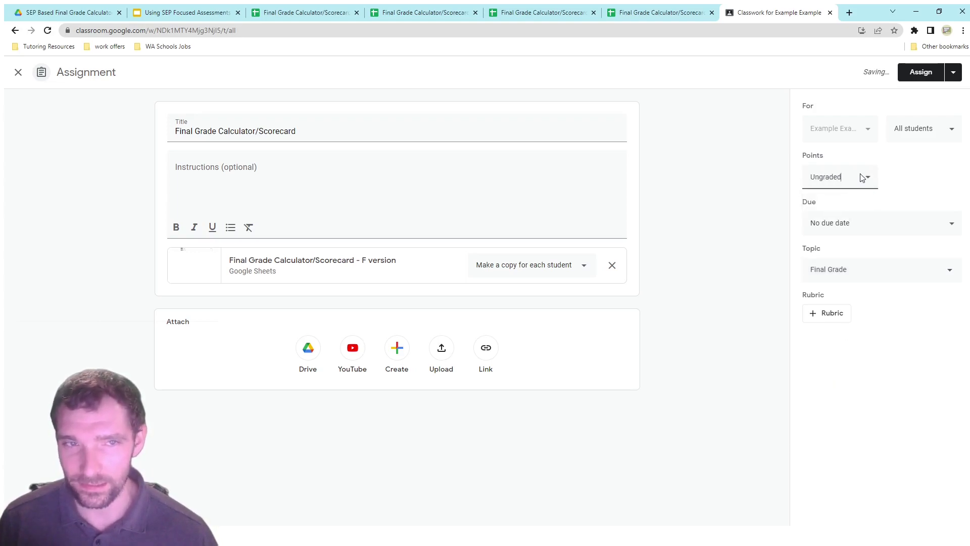
pyautogui.click(912, 181)
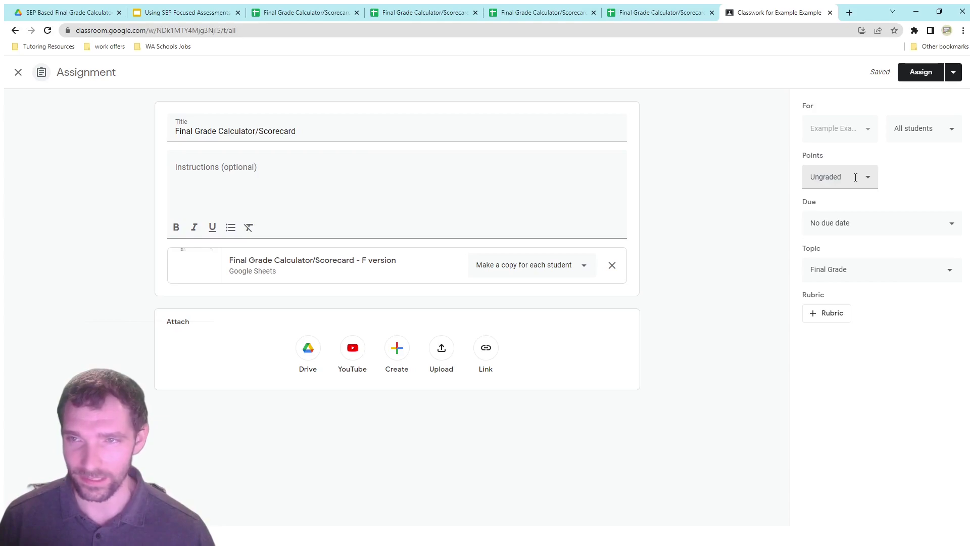
# Step: Deselect all students as recipients of the assignment and reselect the listed student
pyautogui.click(933, 137)
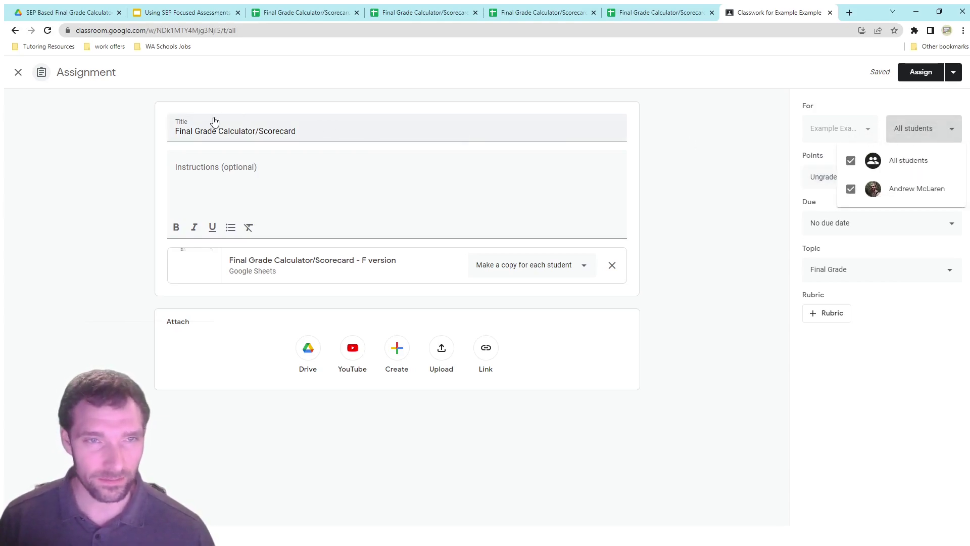
pyautogui.click(851, 160)
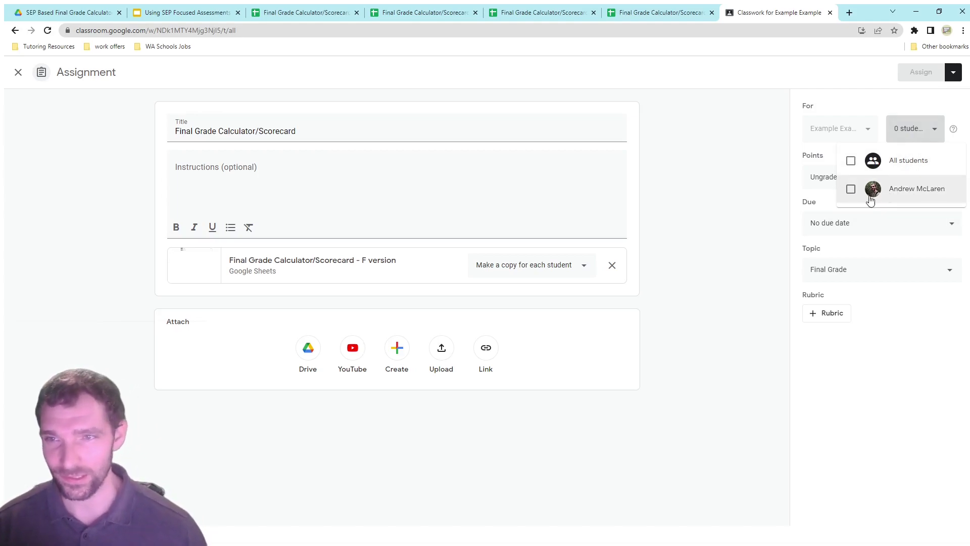
pyautogui.click(850, 189)
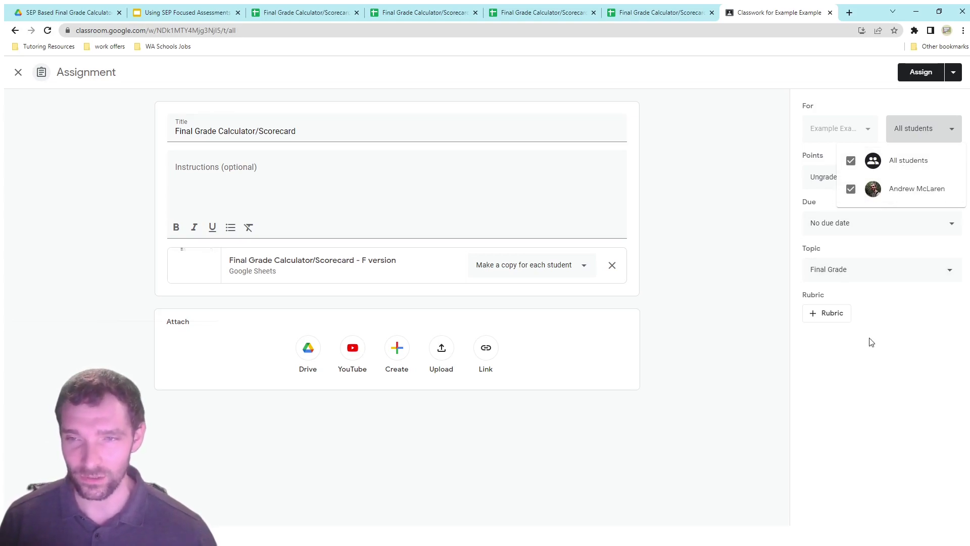
pyautogui.click(874, 437)
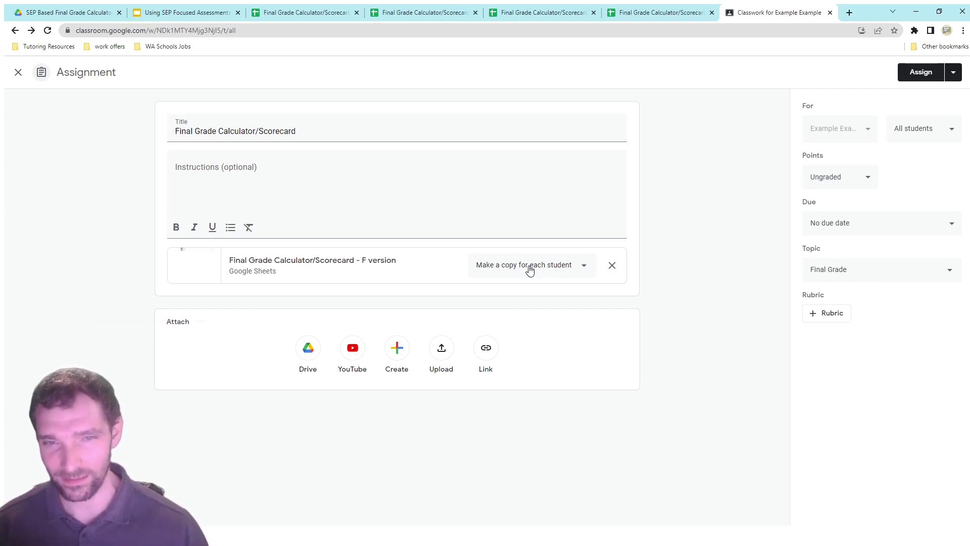
# Step: Post the Final Grade Calculator/Scorecard assignment to the class and open its assigned student work from the Final Grade topic
pyautogui.click(920, 74)
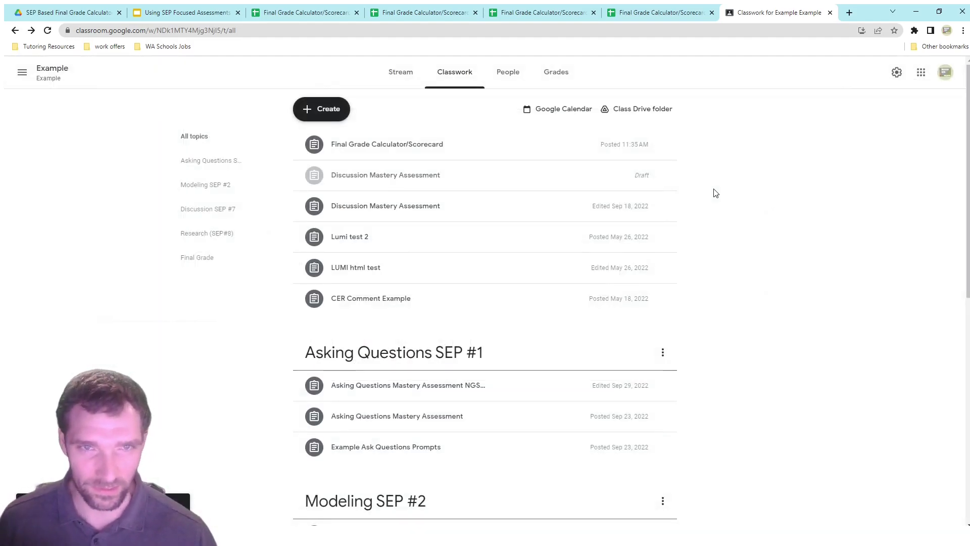
pyautogui.moveTo(967, 110); pyautogui.dragTo(966, 321)
pyautogui.click(398, 495)
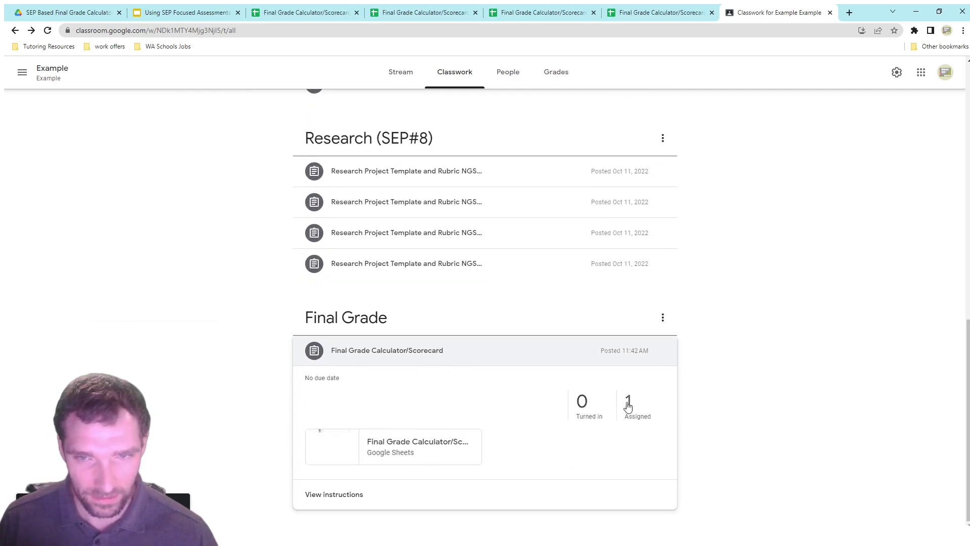
pyautogui.click(637, 404)
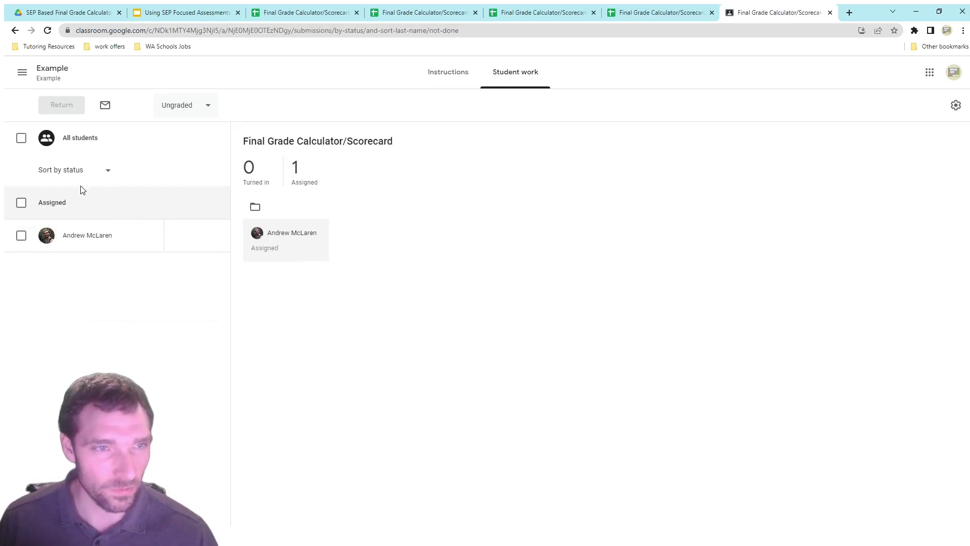
# Step: Open the assigned student's copy of the F version scorecard as a separate Google Sheets document
pyautogui.click(109, 237)
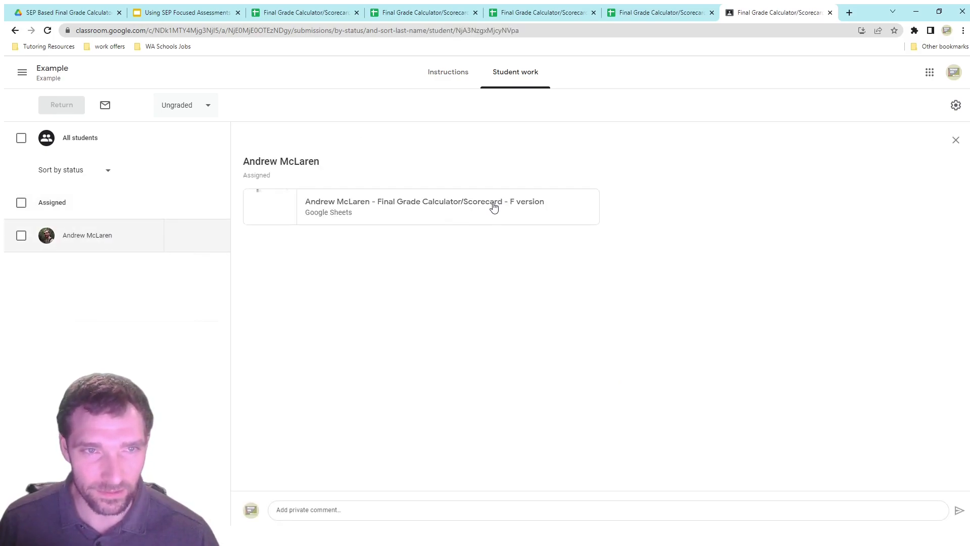
pyautogui.click(494, 204)
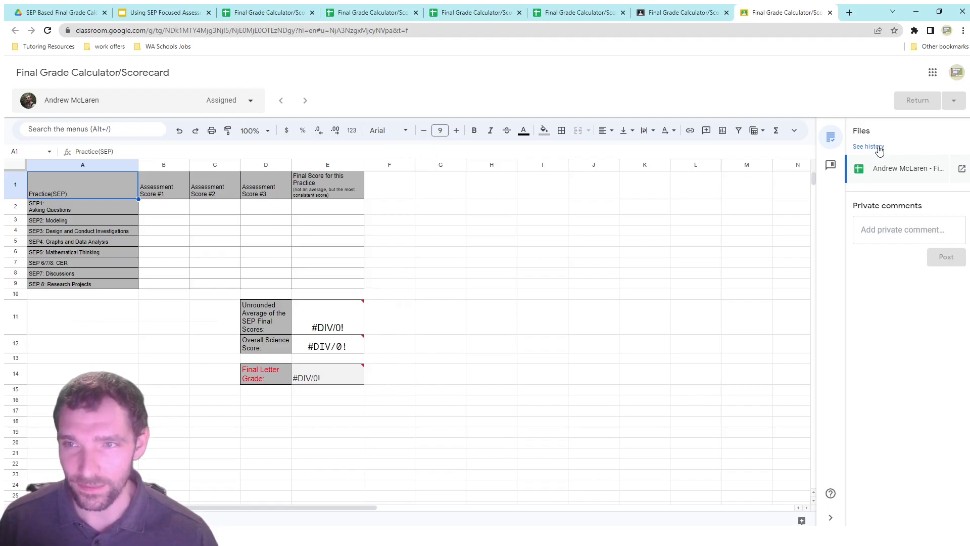
pyautogui.click(961, 170)
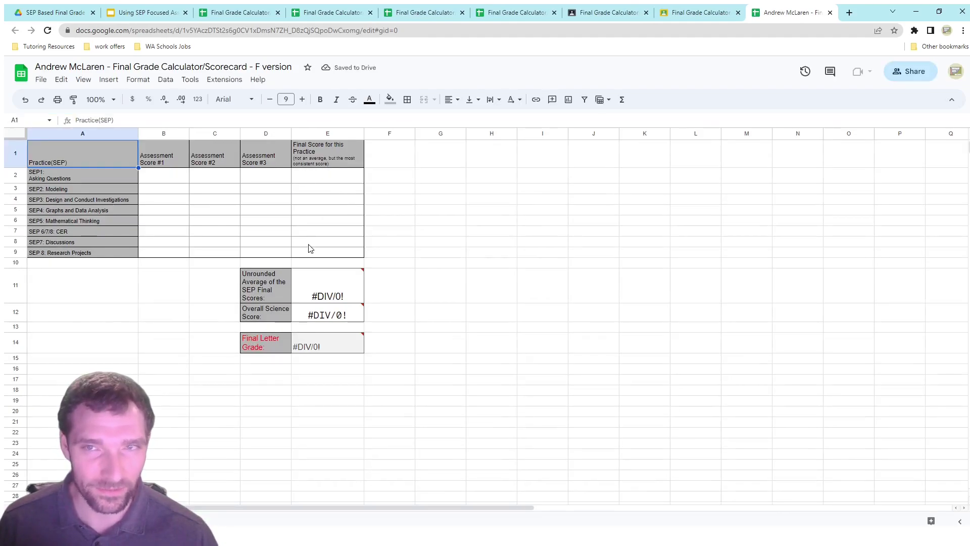
# Step: Check the access roles in the student's scorecard sharing settings, including the options available for the teacher account, and close the settings
pyautogui.click(910, 71)
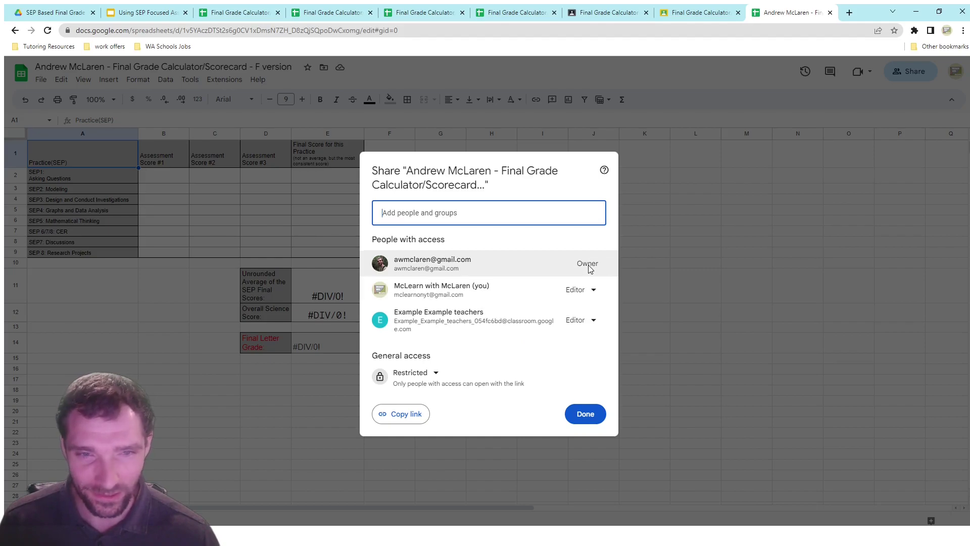
pyautogui.click(576, 289)
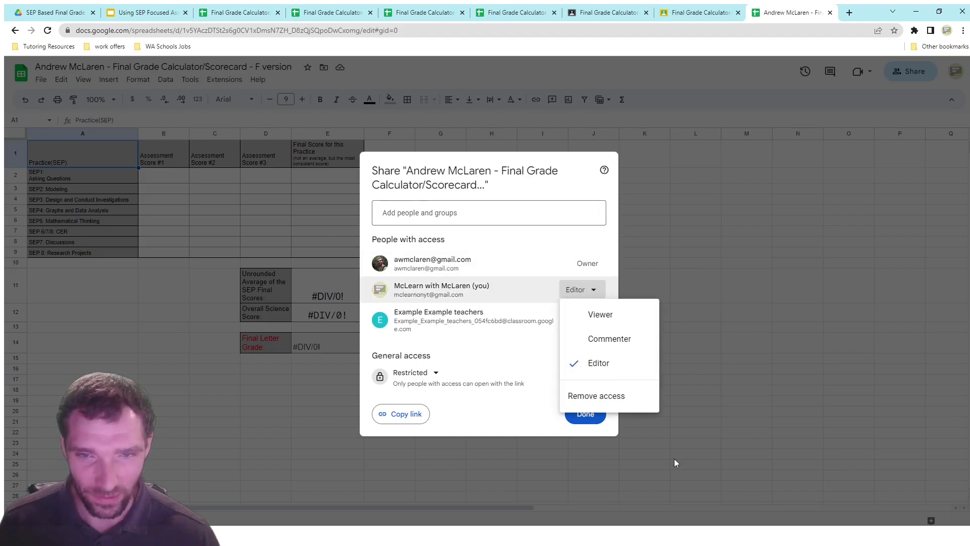
pyautogui.click(518, 240)
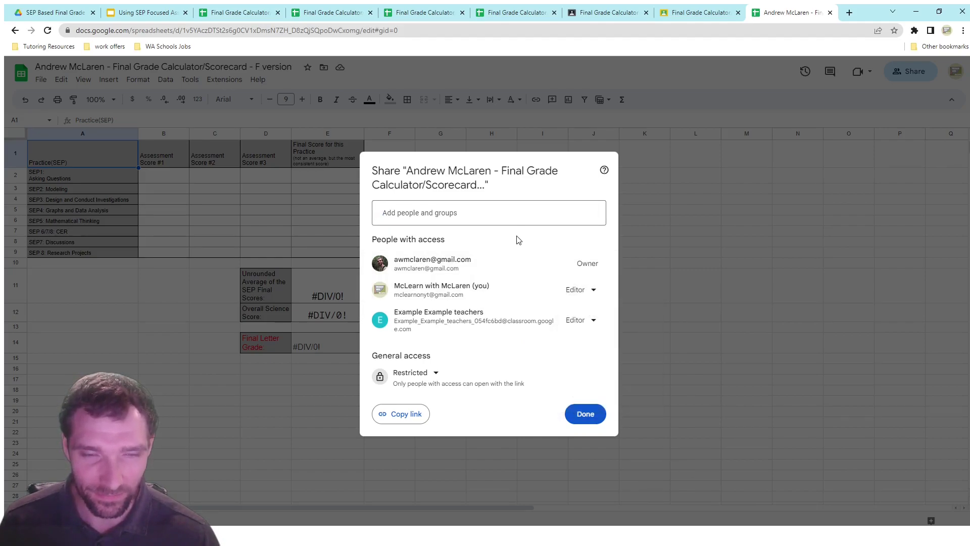
pyautogui.click(583, 419)
# Step: Search the help for "history", examine the scorecard's version history for who made edits, and return to the sheet
pyautogui.click(258, 80)
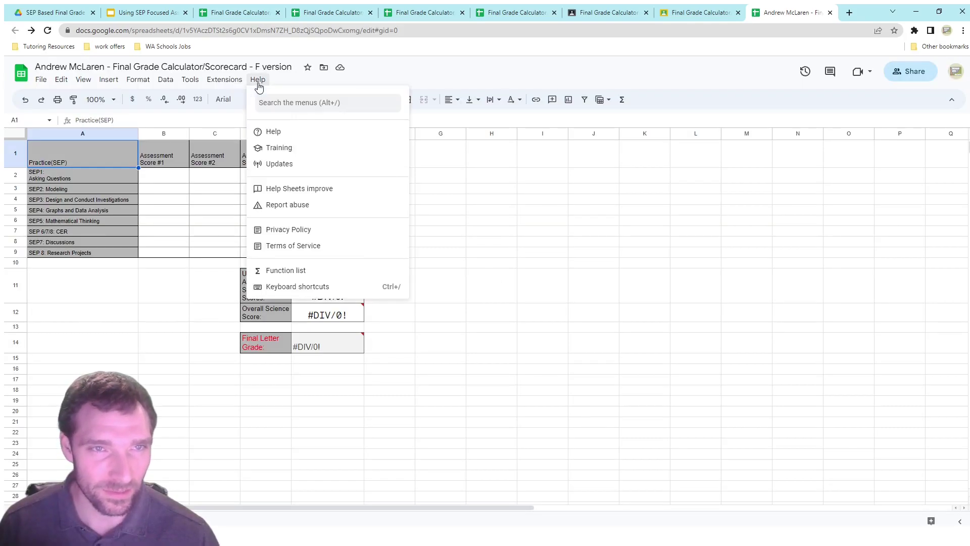
pyautogui.write('history')
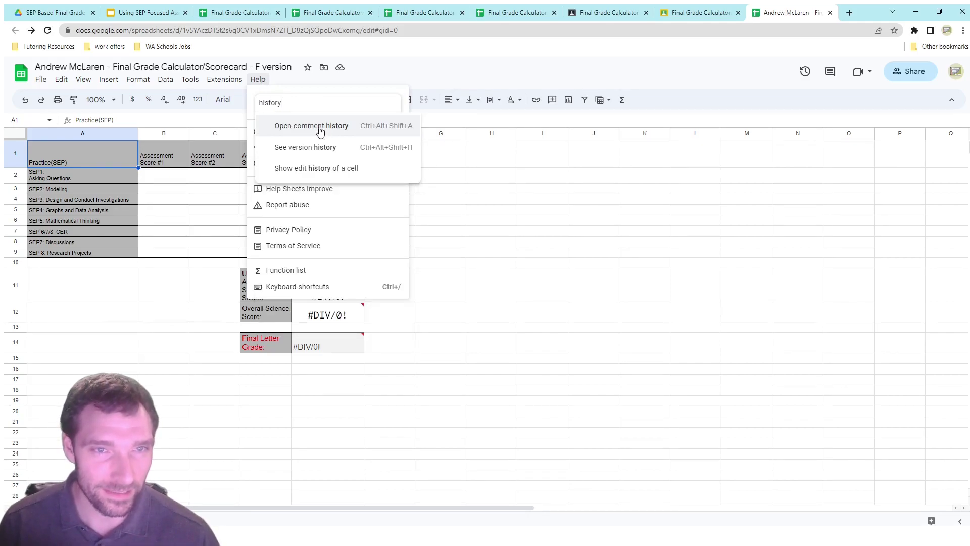
pyautogui.click(316, 151)
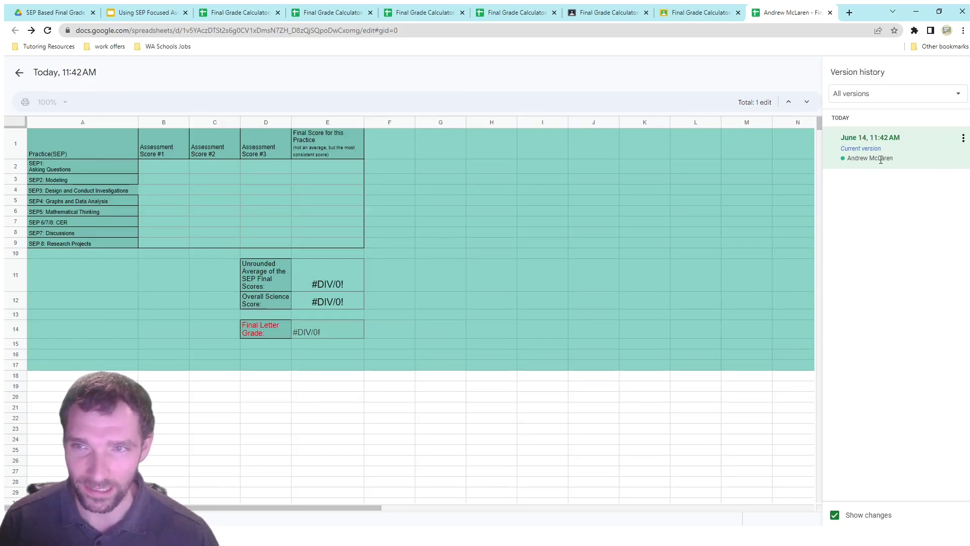
pyautogui.click(20, 73)
# Step: Enter final scores of 3 for SEP3, 2 for SEP4 and 2 for SEP5 in the scorecard
pyautogui.click(322, 199)
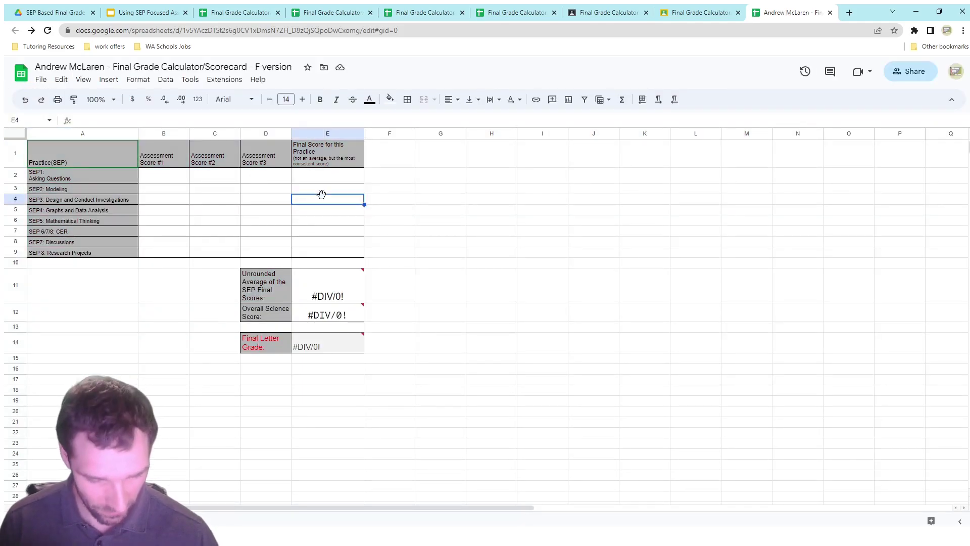
pyautogui.write('3')
pyautogui.press('Return')
pyautogui.write('2')
pyautogui.press('Return')
pyautogui.write('2')
pyautogui.press('Return')
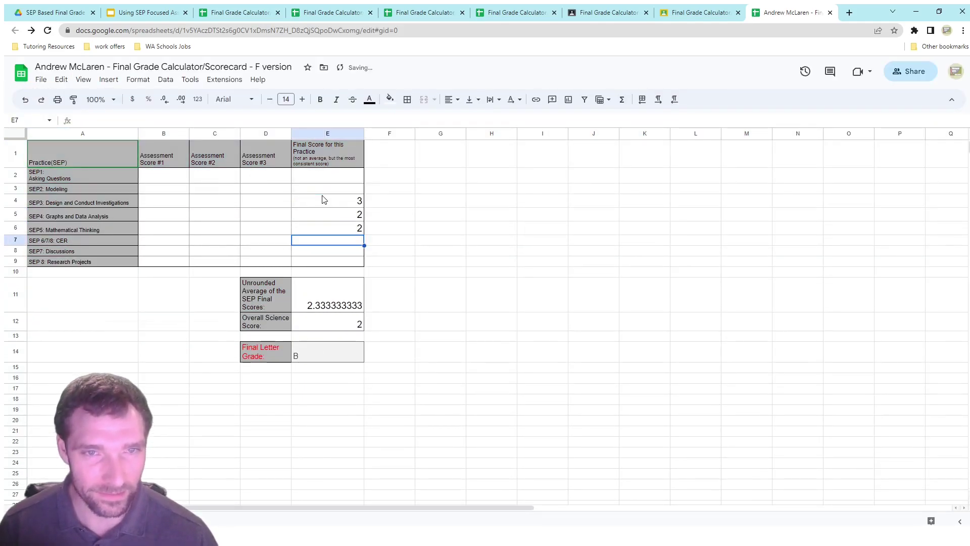
# Step: Reopen the scorecard's version history to examine the edits made to the final scores
pyautogui.click(258, 80)
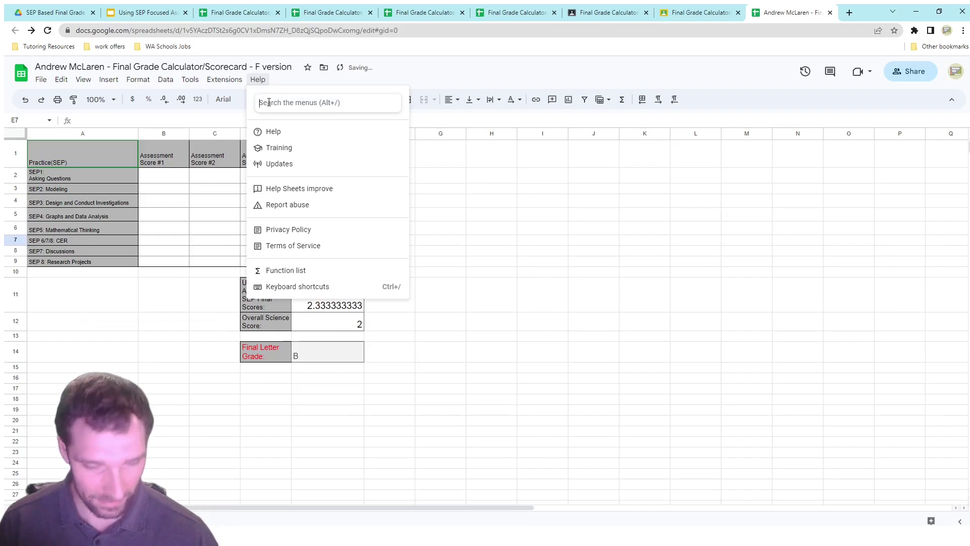
pyautogui.write('hist')
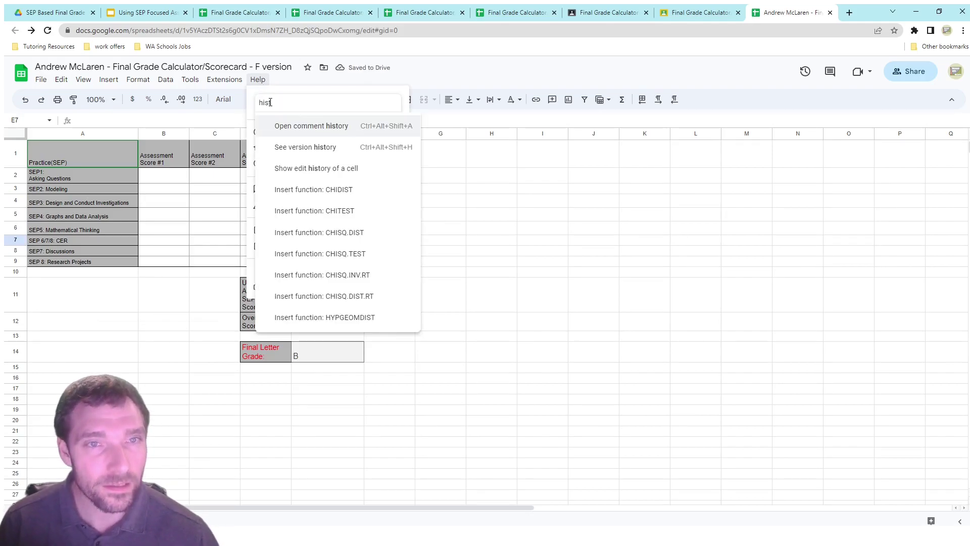
pyautogui.click(316, 146)
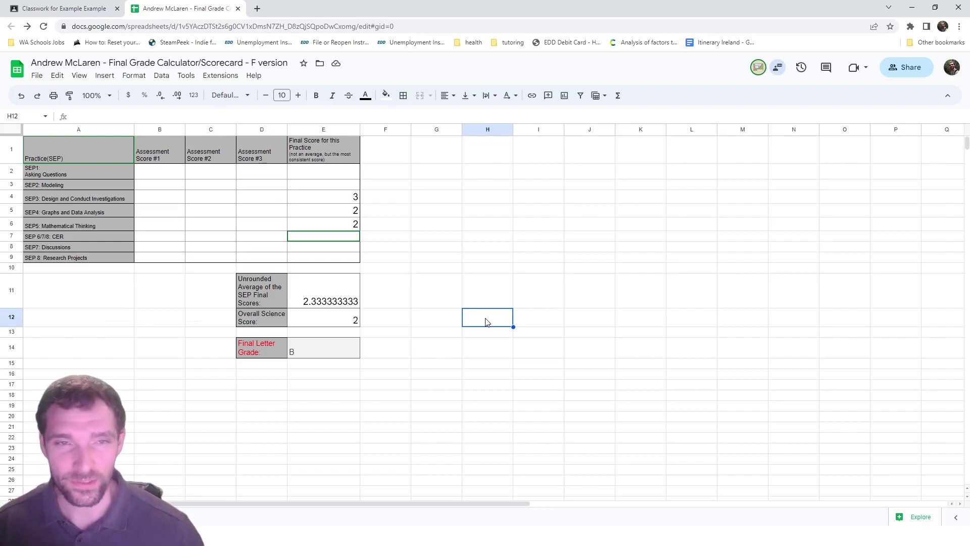
# Step: Try entering a final score of 2 for SEP2: Modeling from the student's account, and undo the entry
pyautogui.click(318, 186)
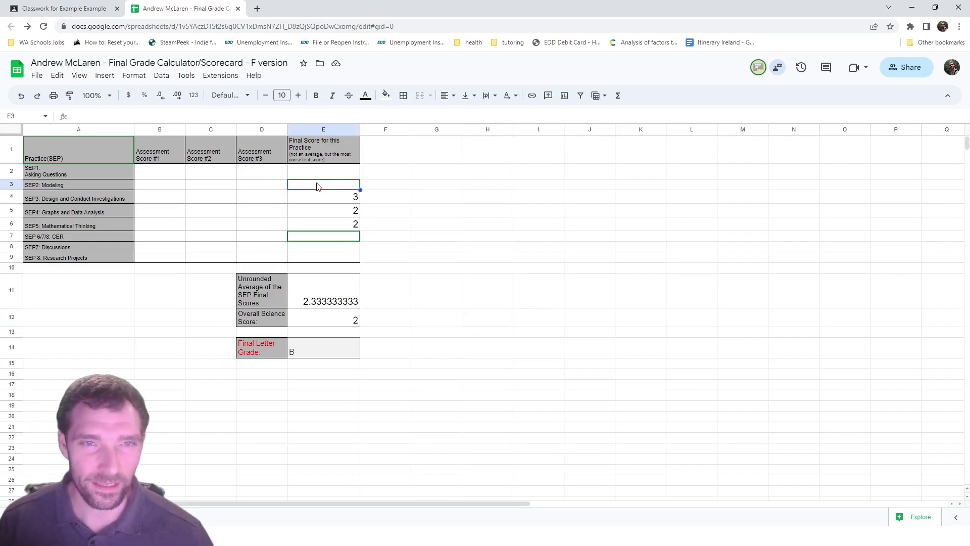
pyautogui.write('2')
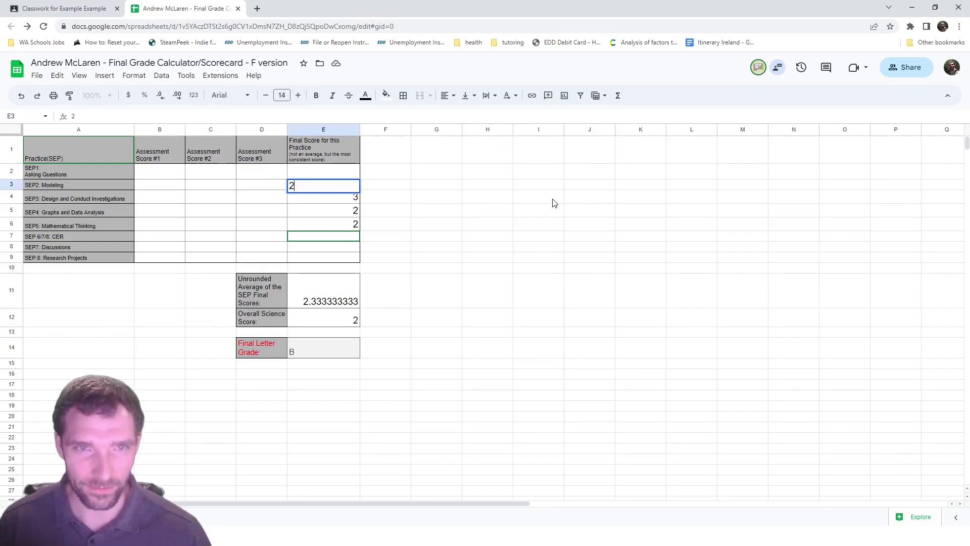
pyautogui.press('Return')
pyautogui.hotkey('ctrl', 'z')
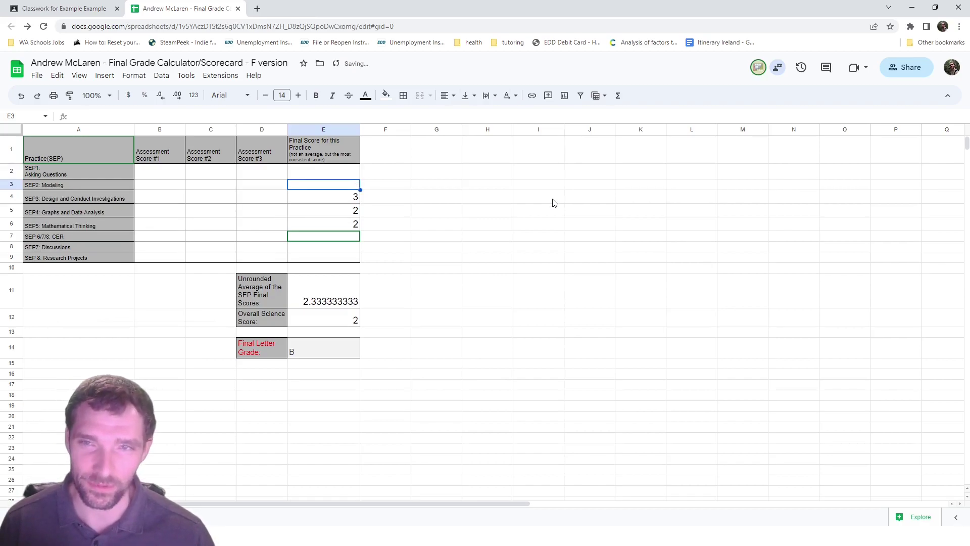
# Step: Send the teacher account an invitation to take over ownership of the scorecard from the student's account
pyautogui.click(911, 70)
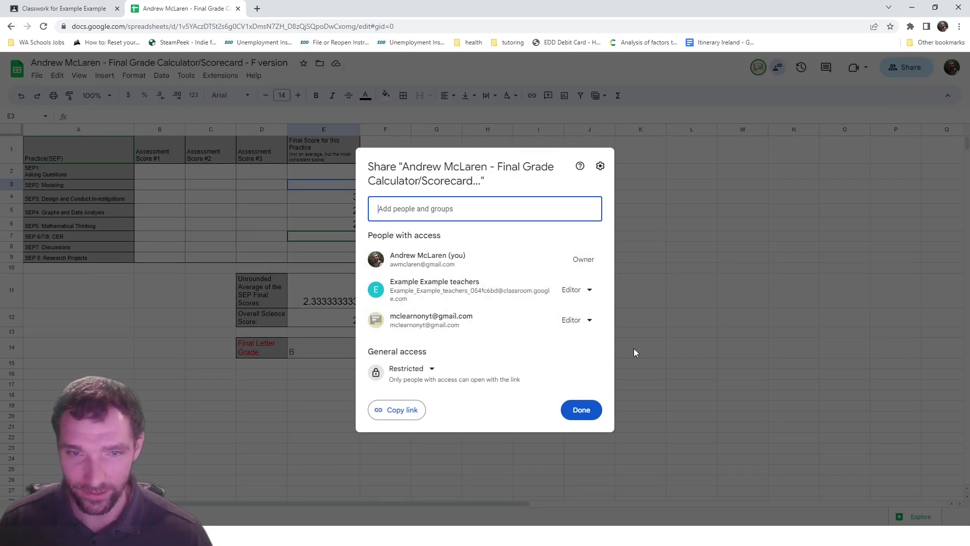
pyautogui.click(580, 325)
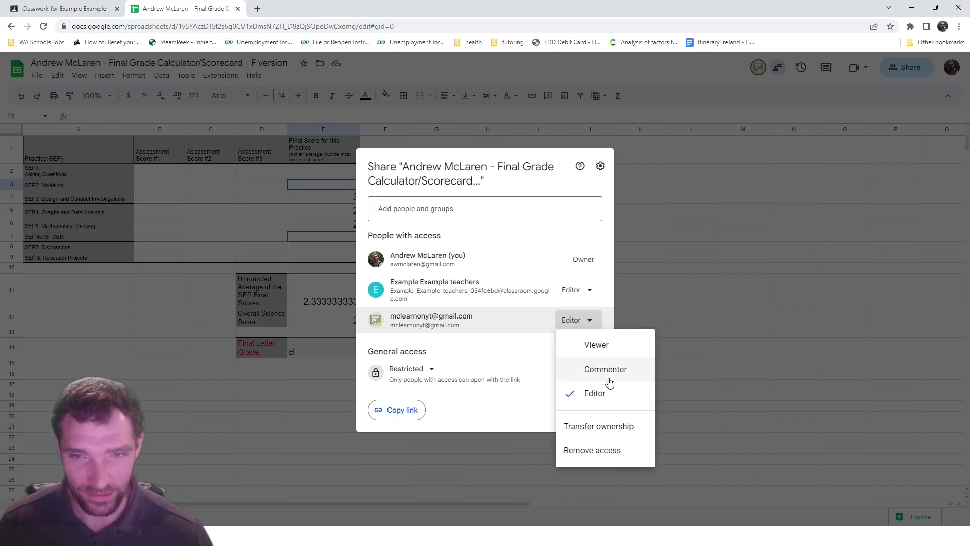
pyautogui.click(615, 429)
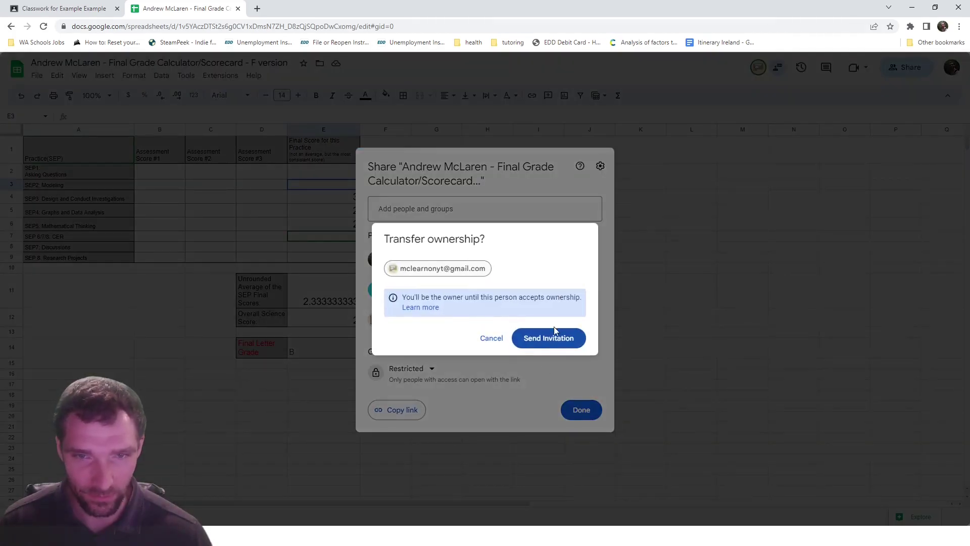
pyautogui.click(550, 339)
pyautogui.click(542, 332)
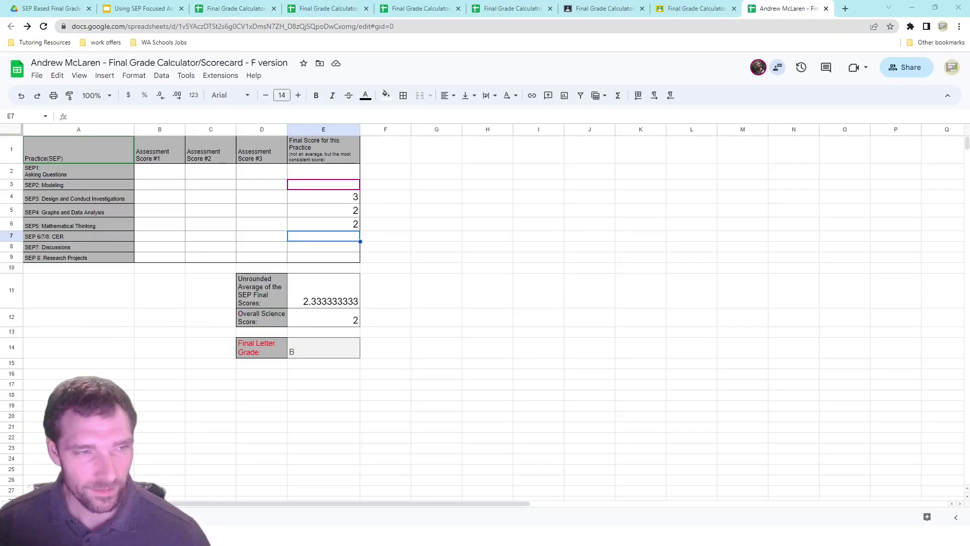
# Step: Accept ownership of the scorecard from the teacher account's sharing settings
pyautogui.click(531, 364)
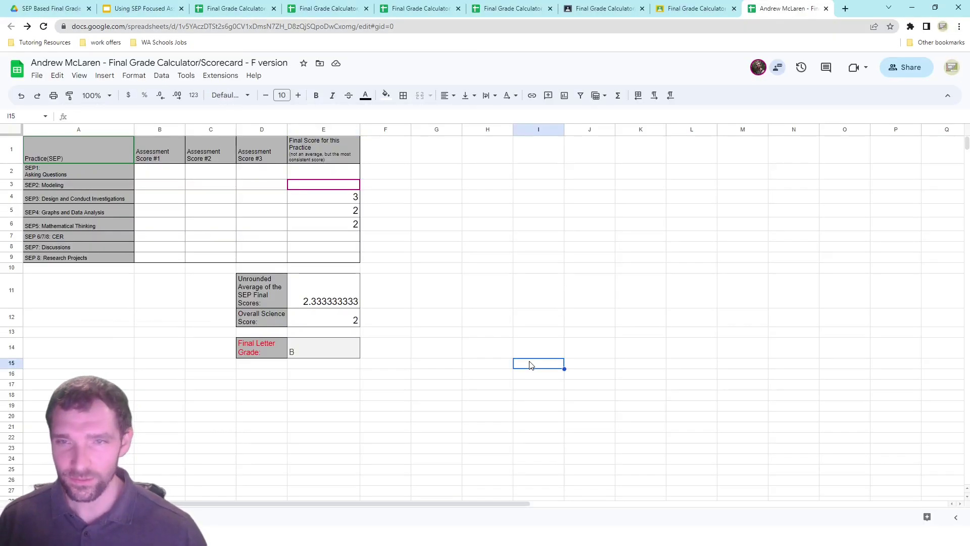
pyautogui.click(914, 68)
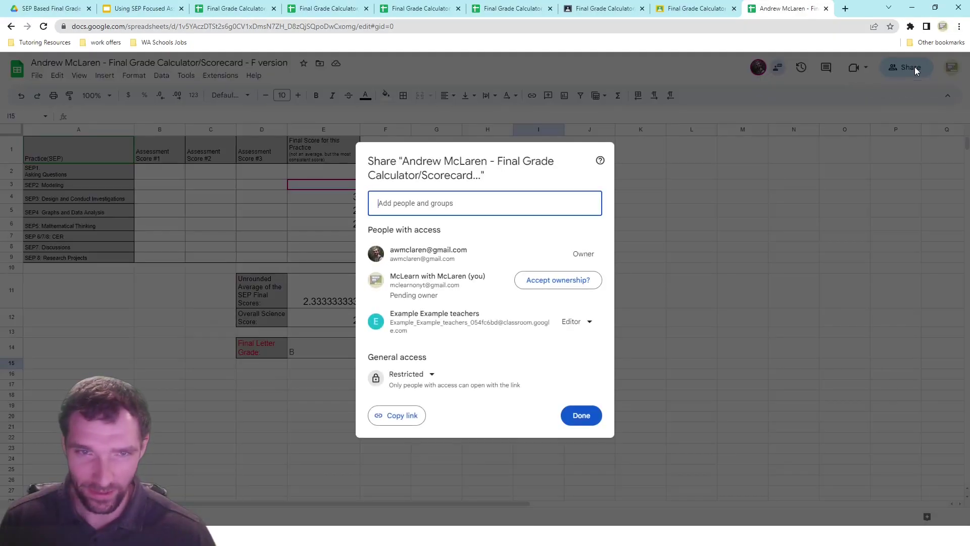
pyautogui.click(538, 282)
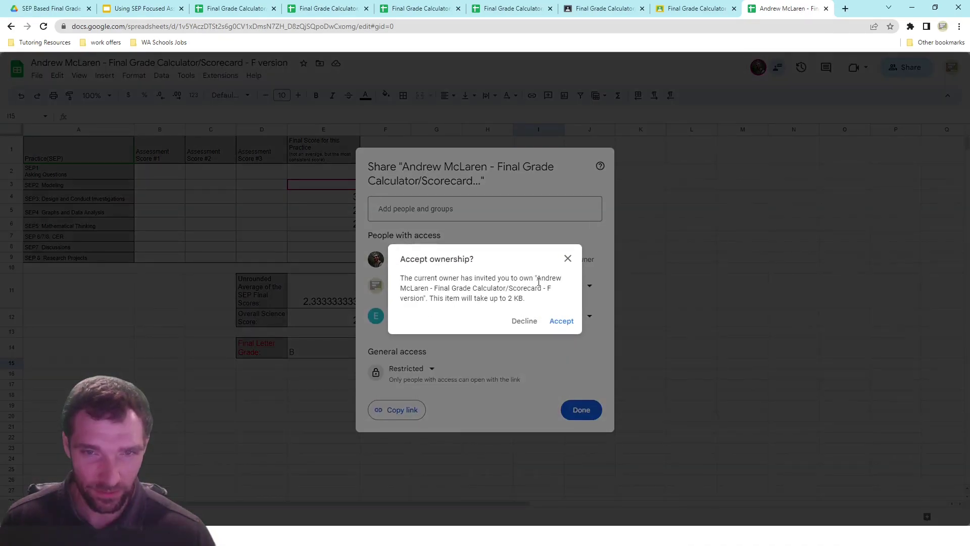
pyautogui.click(559, 323)
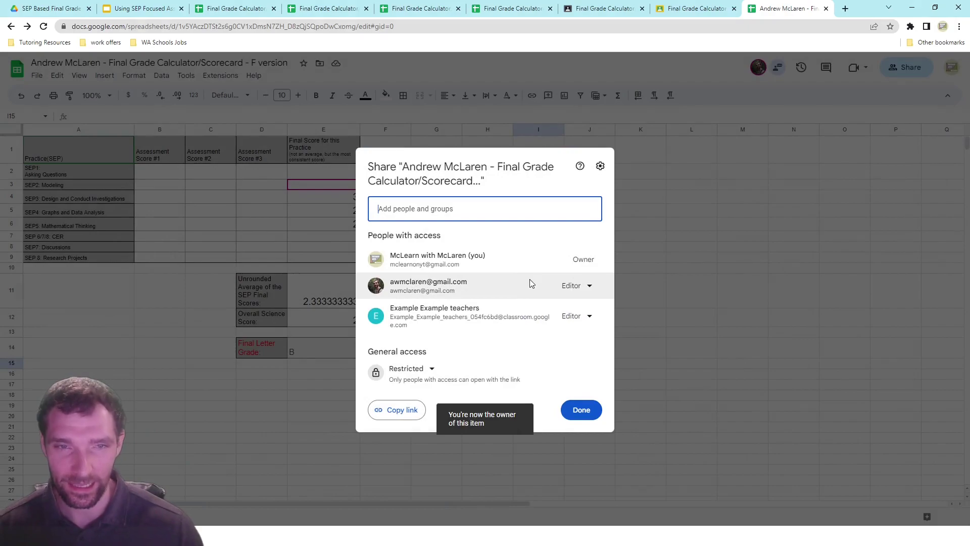
# Step: Change the student's access to the scorecard from Editor to Viewer and save the sharing changes
pyautogui.click(579, 287)
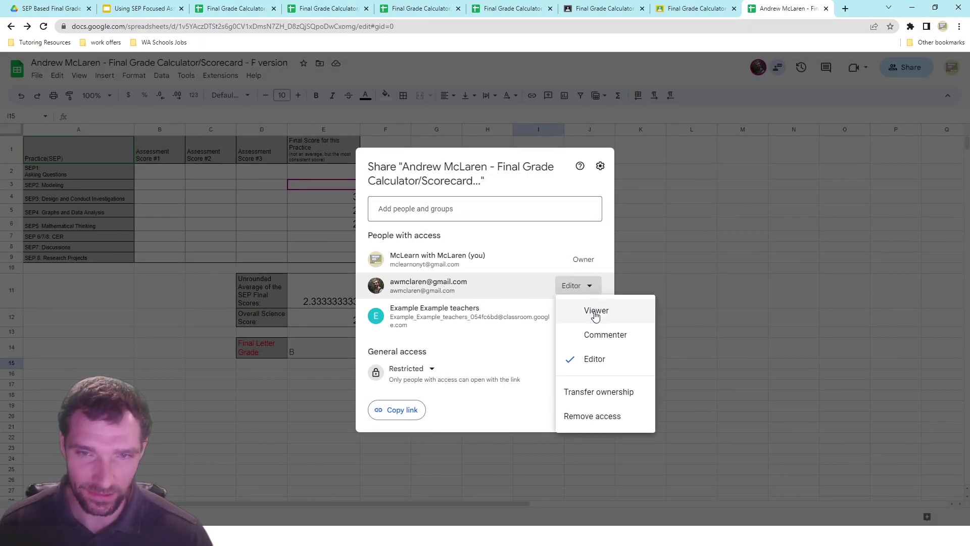
pyautogui.click(595, 310)
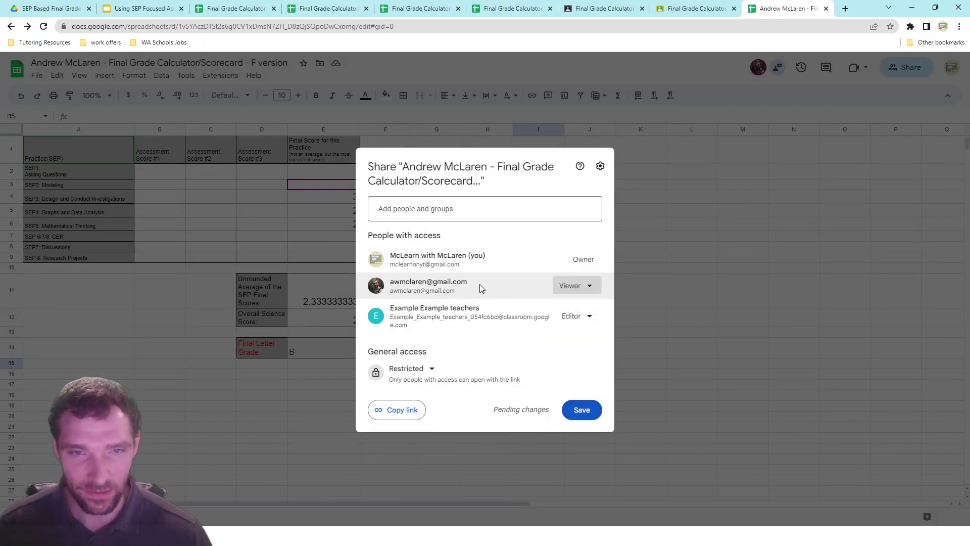
pyautogui.click(581, 411)
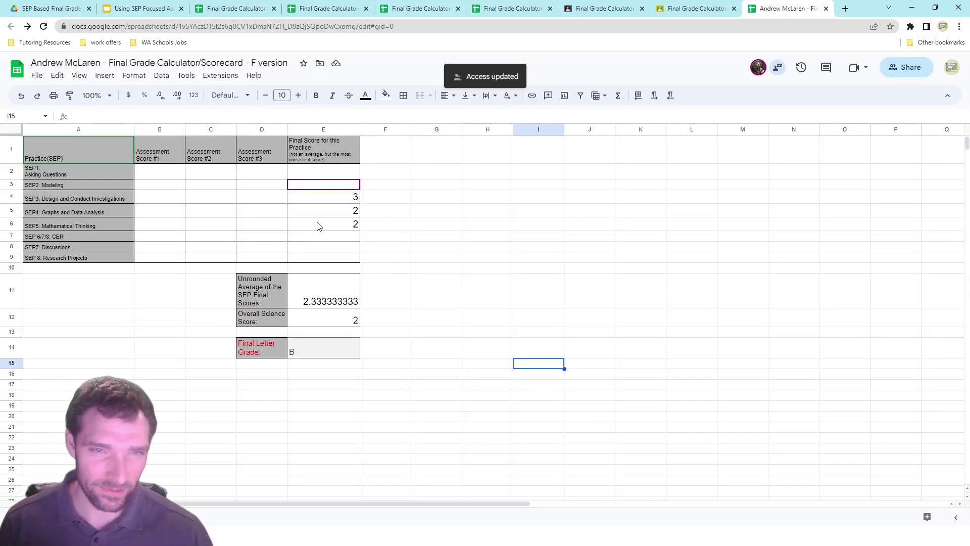
pyautogui.click(325, 239)
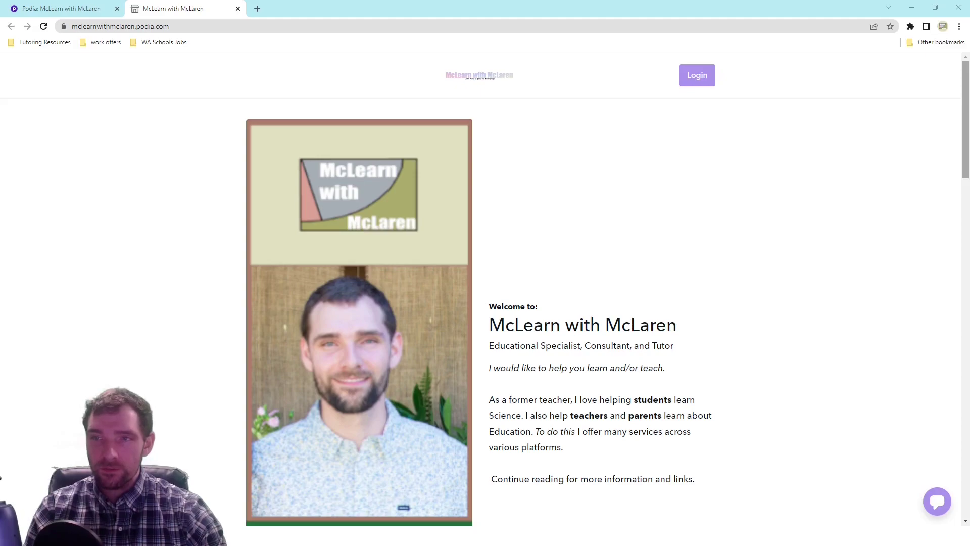
# Step: On the McLearn with McLaren website, open Other Sites/Platforms and follow its Teachers Pay Teachers and Wyzant links
pyautogui.moveTo(966, 113); pyautogui.dragTo(968, 259)
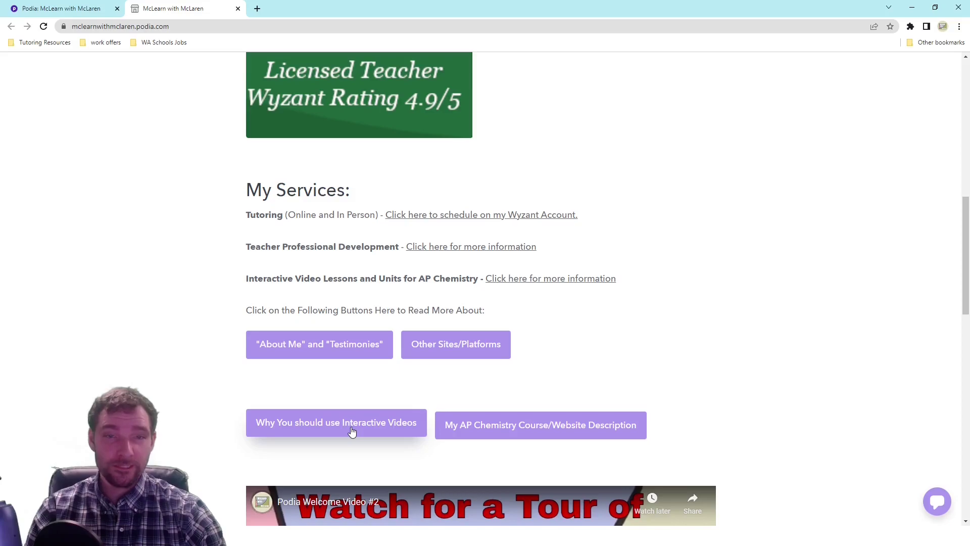
pyautogui.click(441, 355)
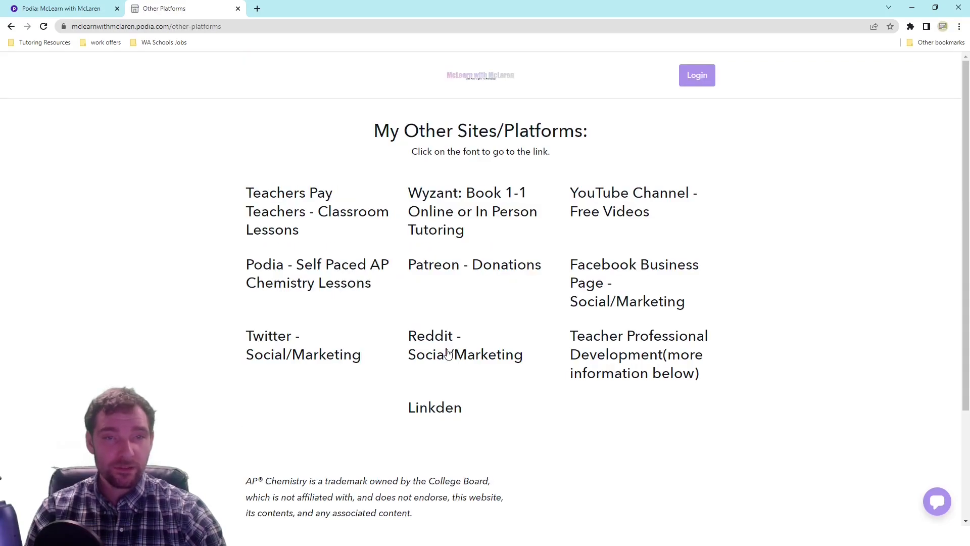
pyautogui.click(314, 205)
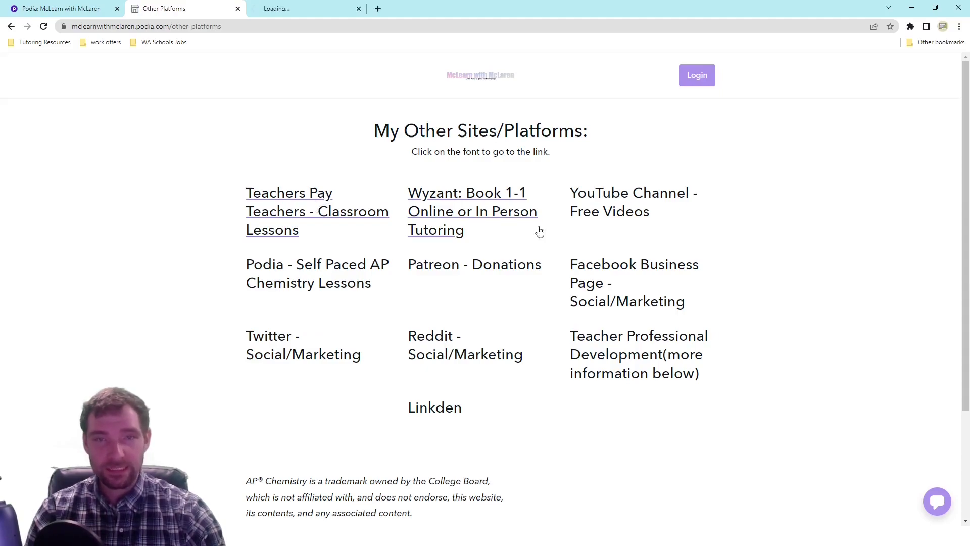
pyautogui.click(495, 212)
# Step: Browse the products in the Teachers Pay Teachers store and view the Wyzant tutor profile
pyautogui.click(289, 11)
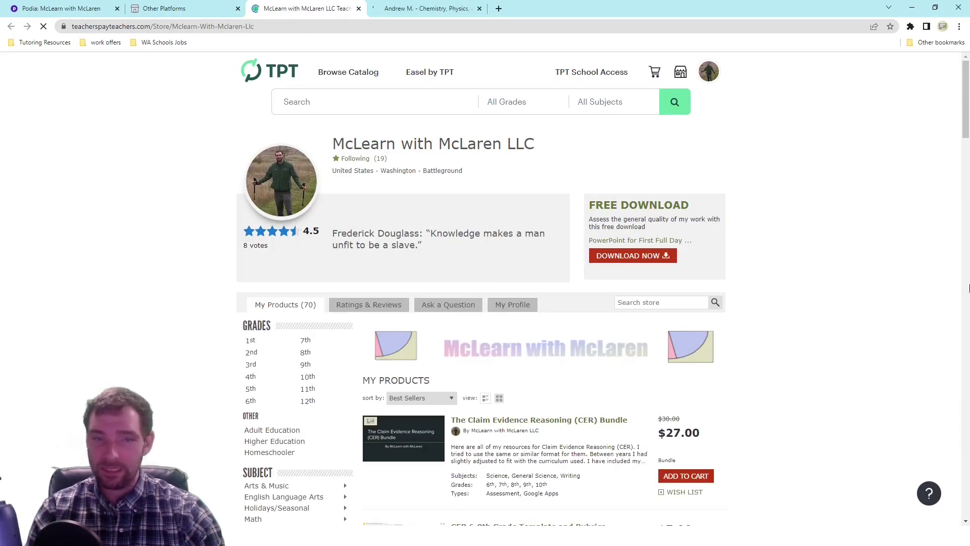
pyautogui.moveTo(967, 115); pyautogui.dragTo(966, 223)
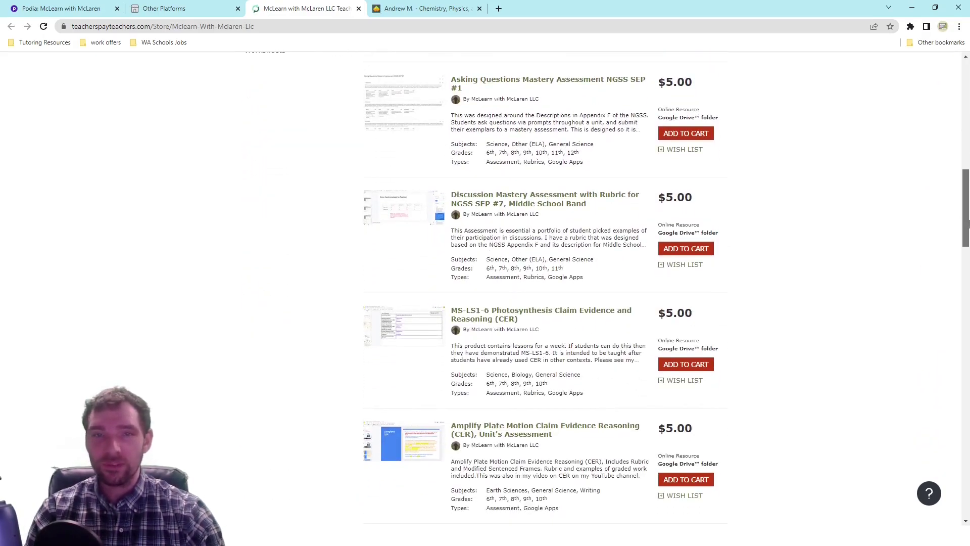
pyautogui.click(187, 9)
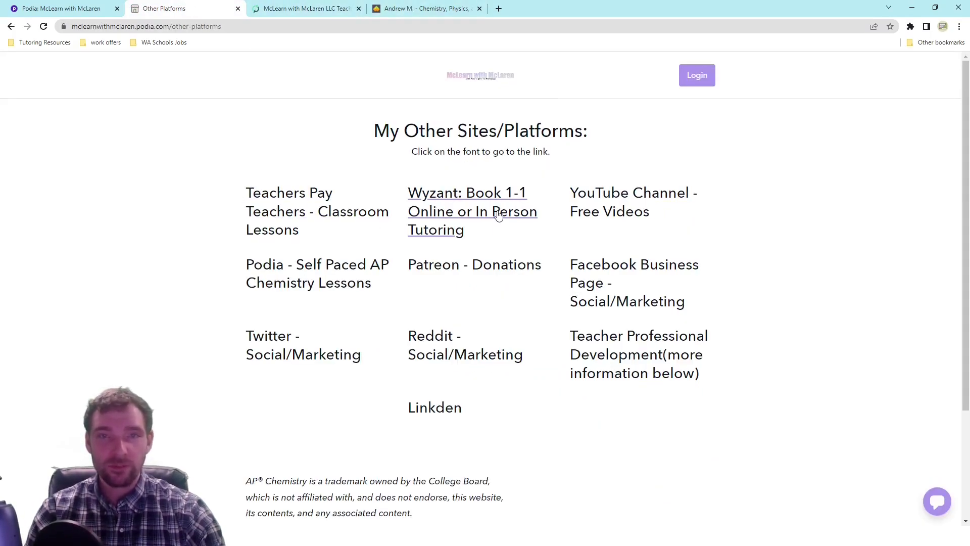
pyautogui.click(428, 7)
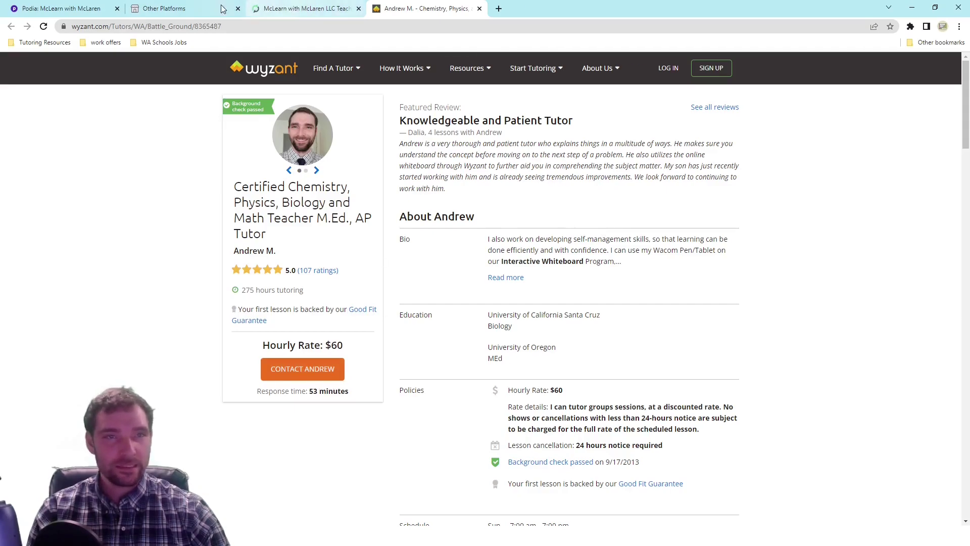
# Step: Open the Teacher Professional Development presentation from the Other Sites/Platforms page and view it
pyautogui.click(165, 11)
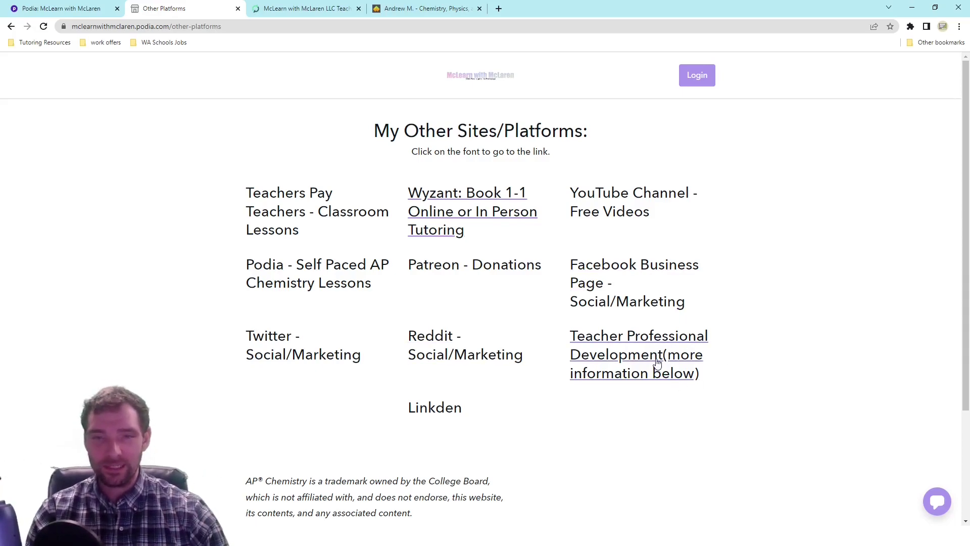
pyautogui.click(639, 365)
pyautogui.click(523, 9)
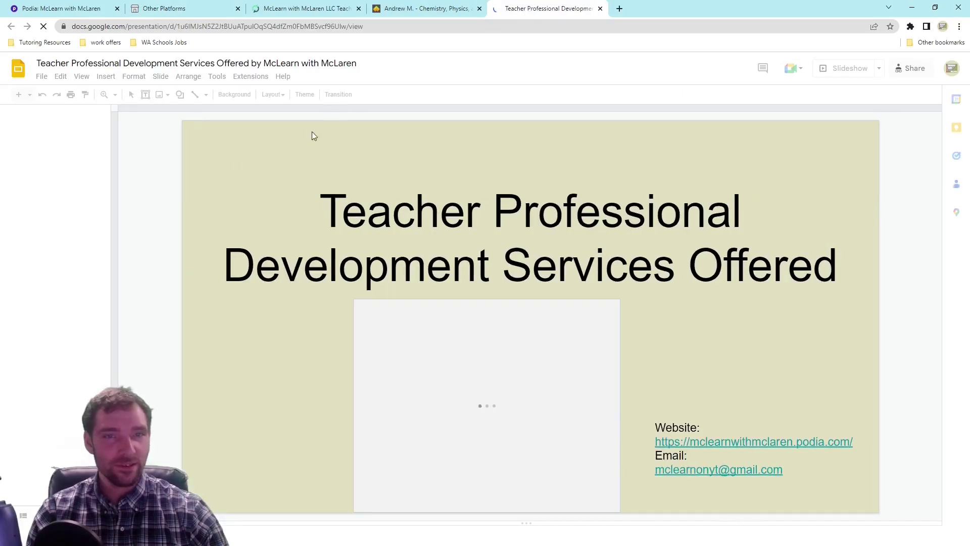